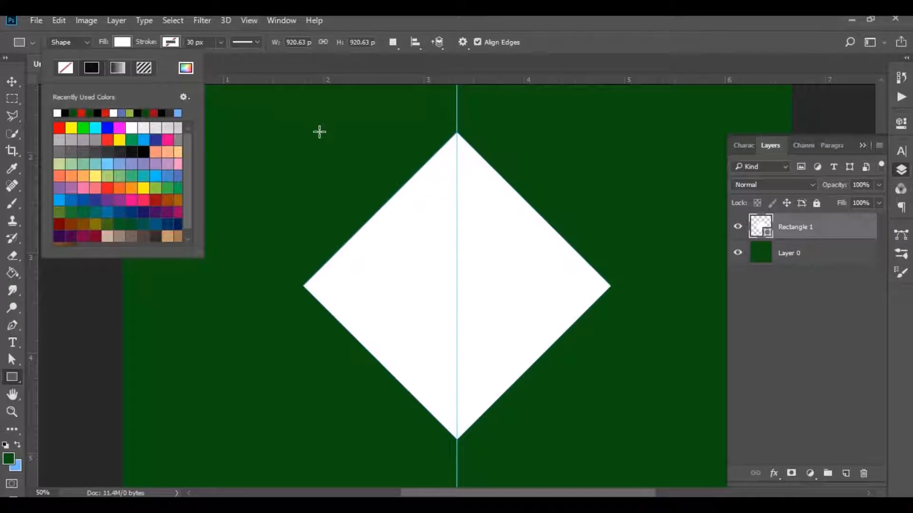
Change the diamond's fill to black and deselect its layer.
{"action": "left_click", "coordinate": [549, 30]}
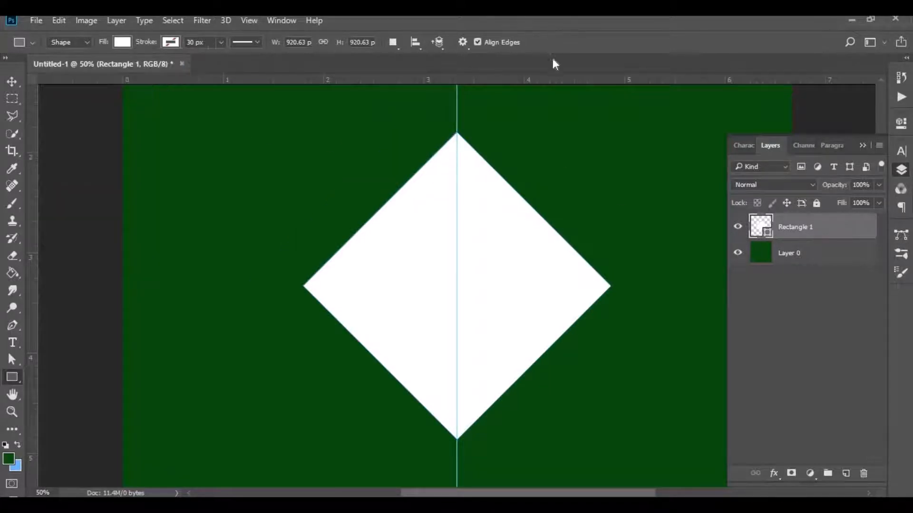
{"action": "left_click", "coordinate": [831, 295]}
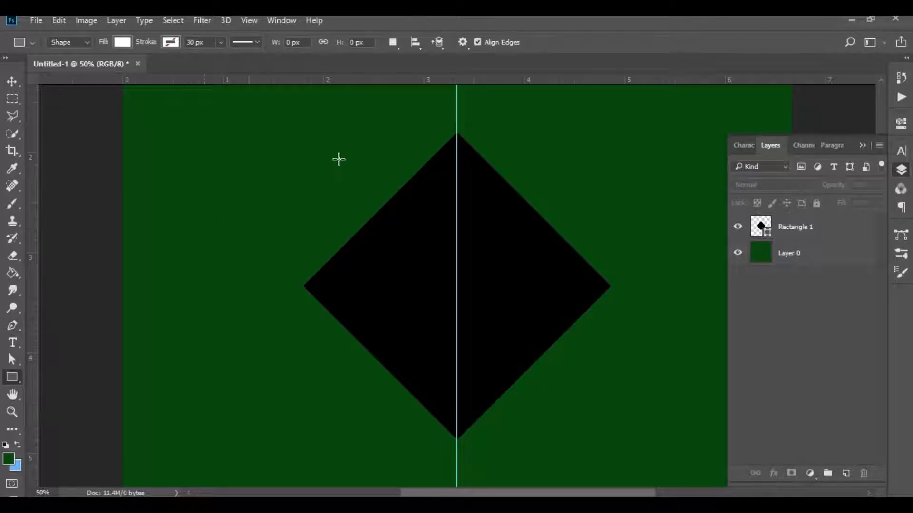
Draw a white vertical bar about 82 by 916 px and place its right edge on the guide, level with the diamond.
{"action": "left_click_drag", "start_coordinate": [399, 141], "coordinate": [426, 443]}
{"action": "left_click", "coordinate": [13, 82]}
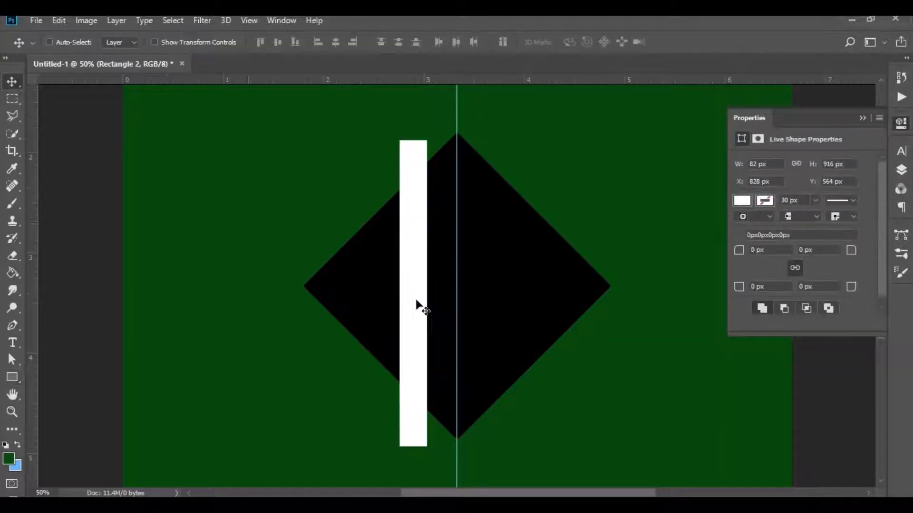
{"action": "left_click_drag", "start_coordinate": [416, 306], "coordinate": [456, 298]}
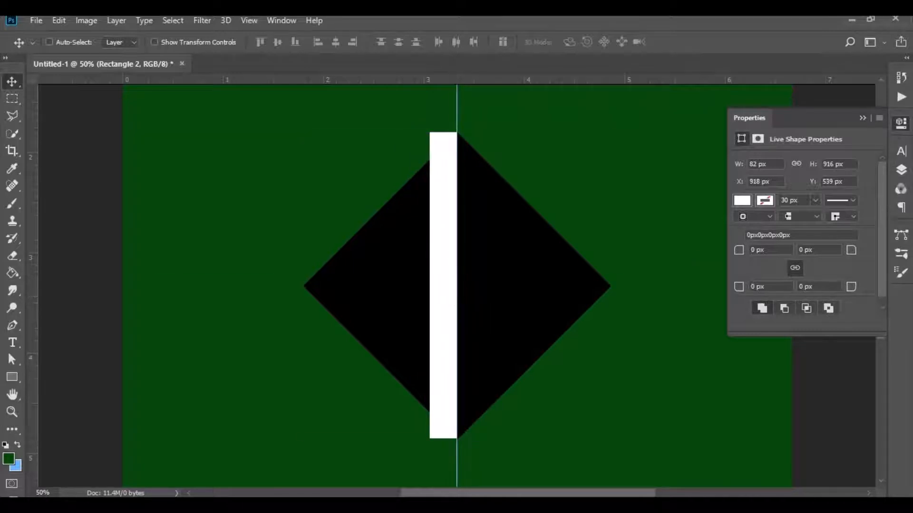
Duplicate the white bar twice, placing one copy at the diamond's left corner and the other midway between the two bars.
{"action": "left_click", "coordinate": [902, 171]}
{"action": "left_click_drag", "start_coordinate": [827, 371], "coordinate": [845, 473]}
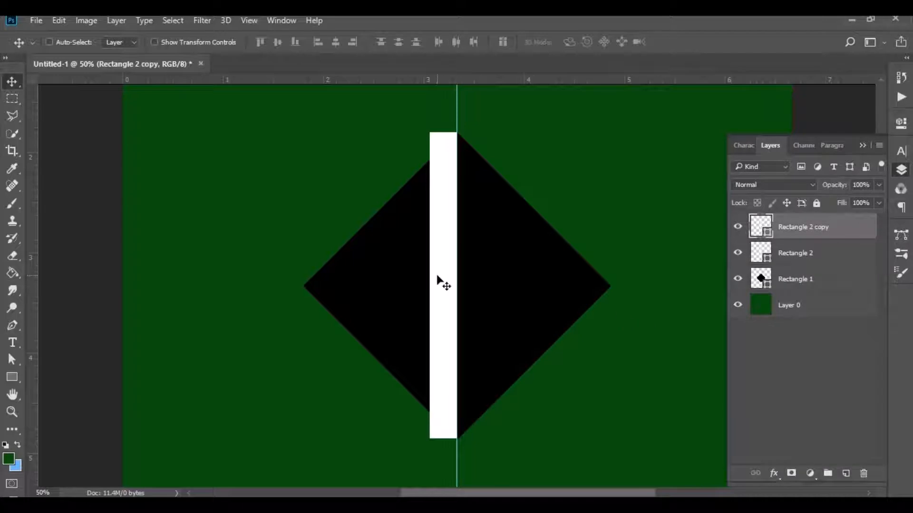
{"action": "left_click_drag", "start_coordinate": [438, 281], "coordinate": [318, 285]}
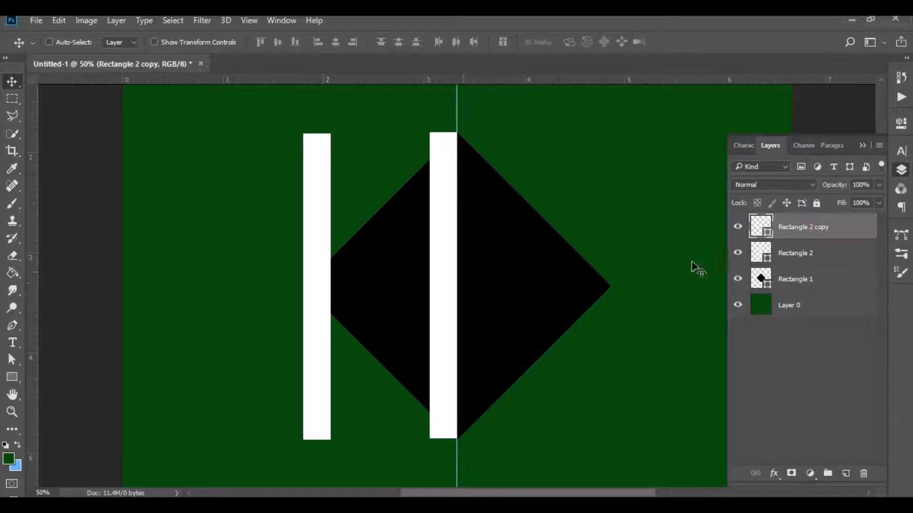
{"action": "left_click_drag", "start_coordinate": [801, 237], "coordinate": [846, 473]}
{"action": "left_click_drag", "start_coordinate": [320, 308], "coordinate": [382, 309]}
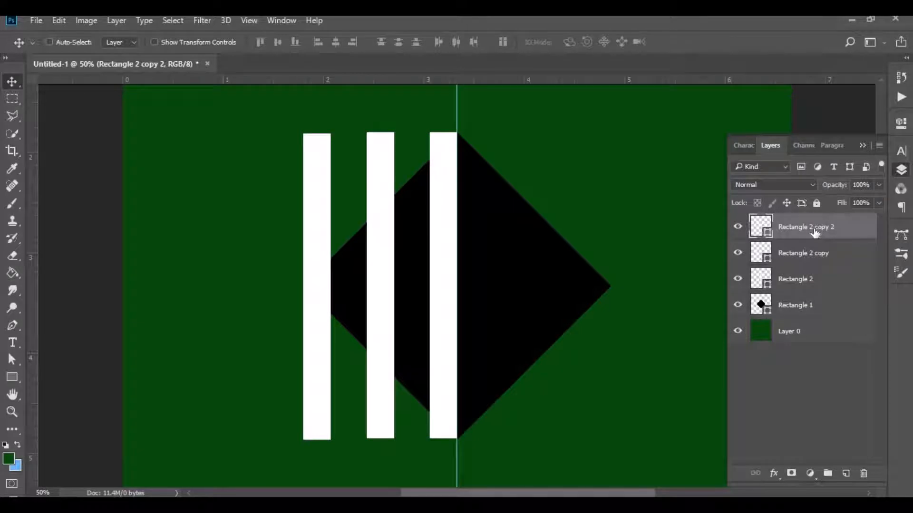
Duplicate the middle bar, rotate the copy 90° clockwise, and tilt it diagonally along the diamond's lower-left edge.
{"action": "left_click_drag", "start_coordinate": [814, 231], "coordinate": [849, 471]}
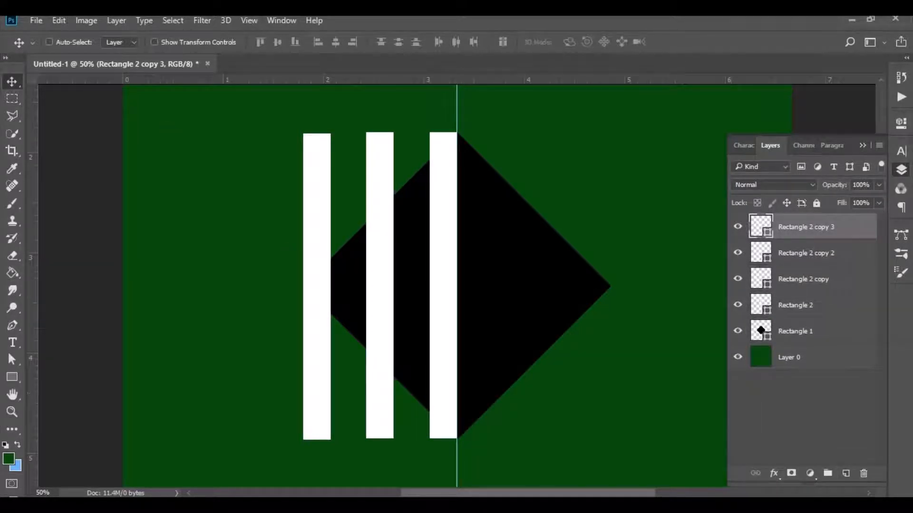
{"action": "left_click", "coordinate": [58, 20]}
{"action": "left_click", "coordinate": [120, 294]}
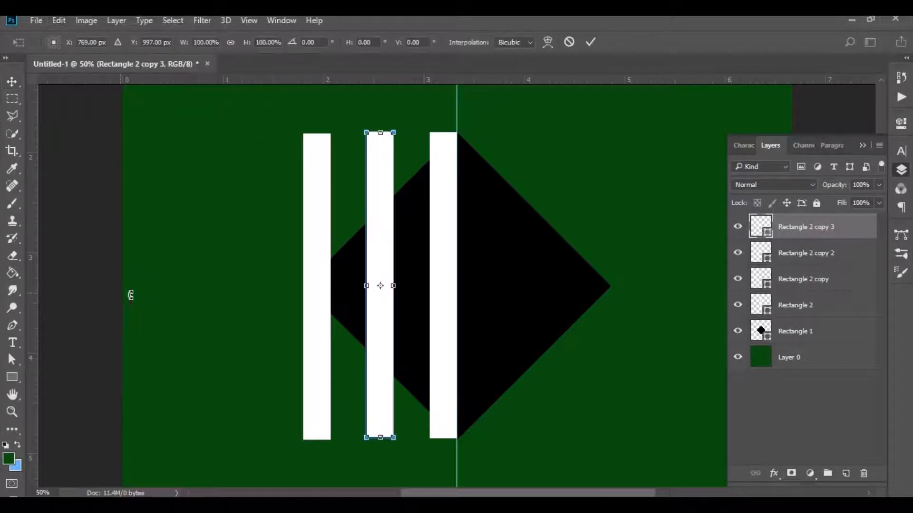
{"action": "right_click", "coordinate": [384, 221]}
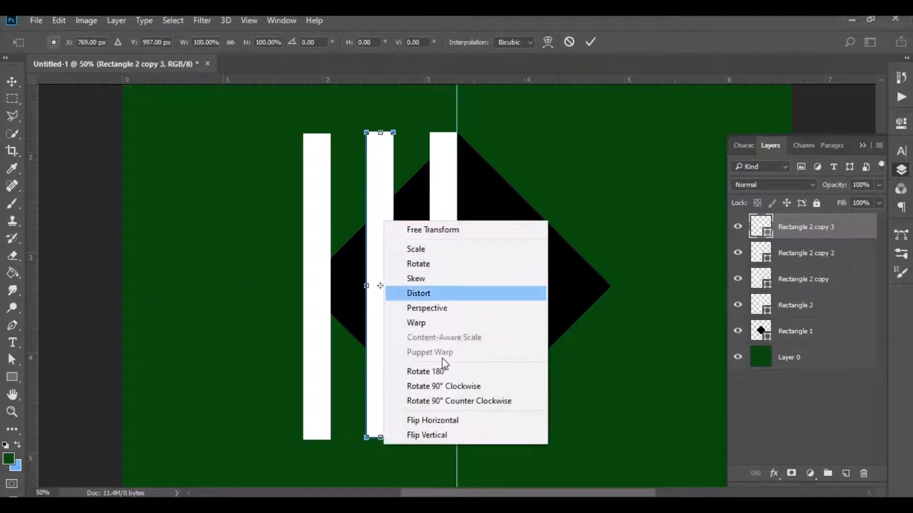
{"action": "left_click", "coordinate": [449, 387]}
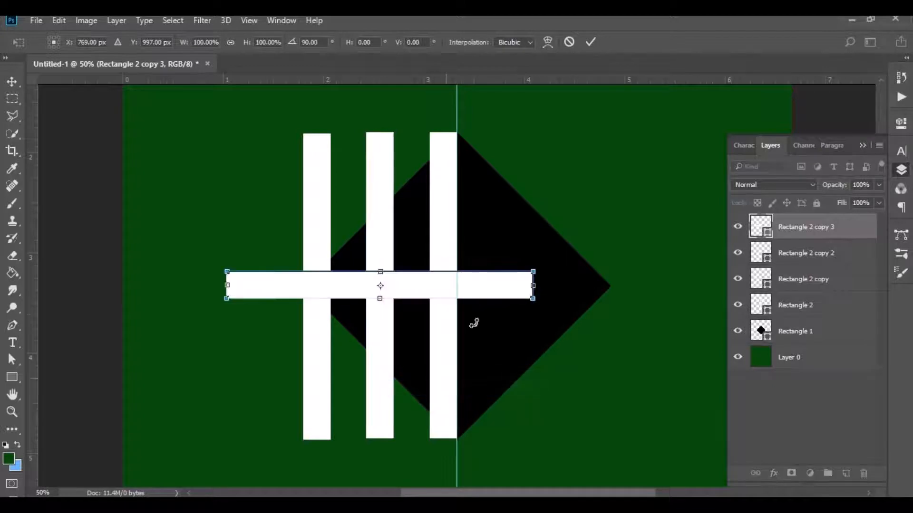
{"action": "left_click_drag", "start_coordinate": [538, 280], "coordinate": [446, 356]}
{"action": "left_click_drag", "start_coordinate": [483, 328], "coordinate": [475, 436]}
{"action": "left_click", "coordinate": [590, 42]}
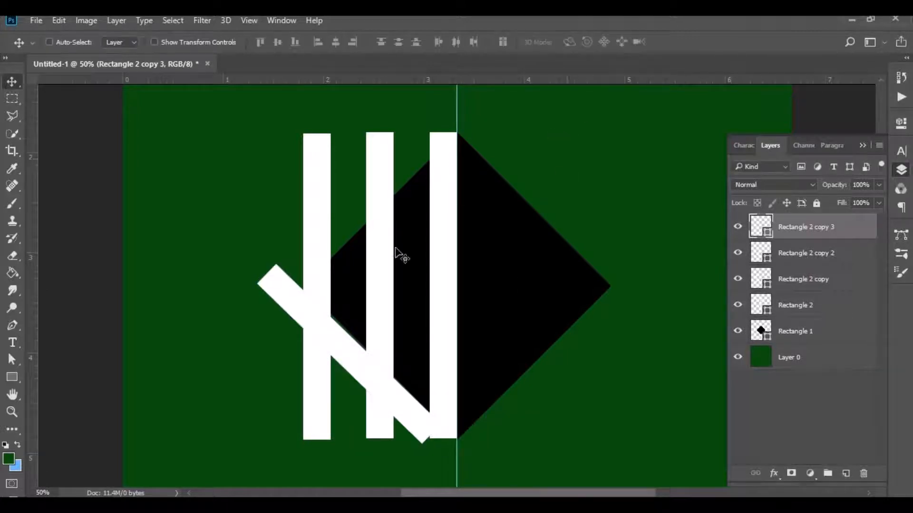
Move the diagonal bar inside the diamond's lower-left edge and rotate it 1.51° to follow the slope.
{"action": "left_click_drag", "start_coordinate": [411, 356], "coordinate": [441, 330]}
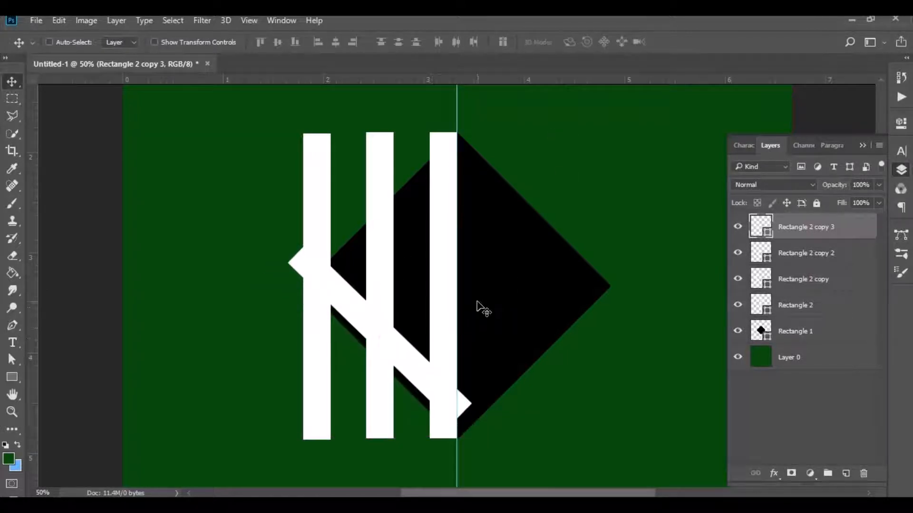
{"action": "key", "text": "ctrl"}
{"action": "key", "text": "ctrl+plus"}
{"action": "scroll", "coordinate": [479, 323], "scroll_direction": "down", "scroll_amount": 3}
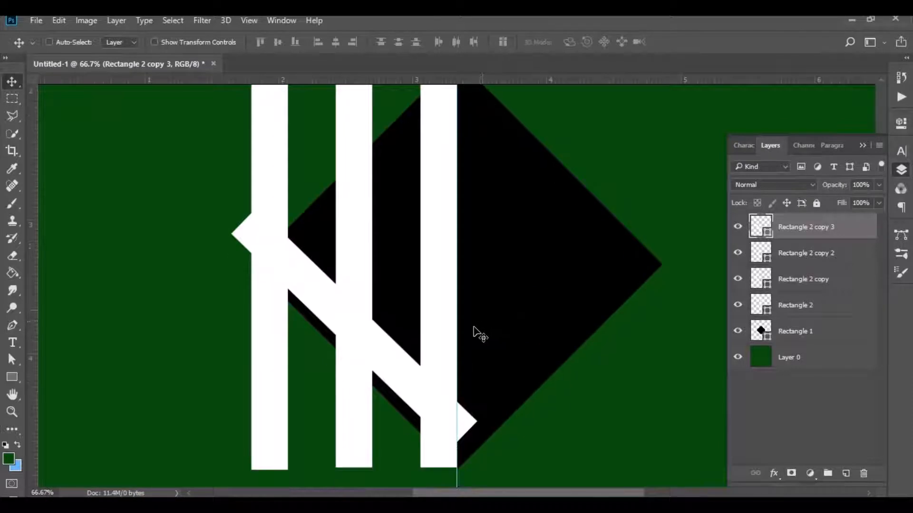
{"action": "key", "text": "ctrl+t"}
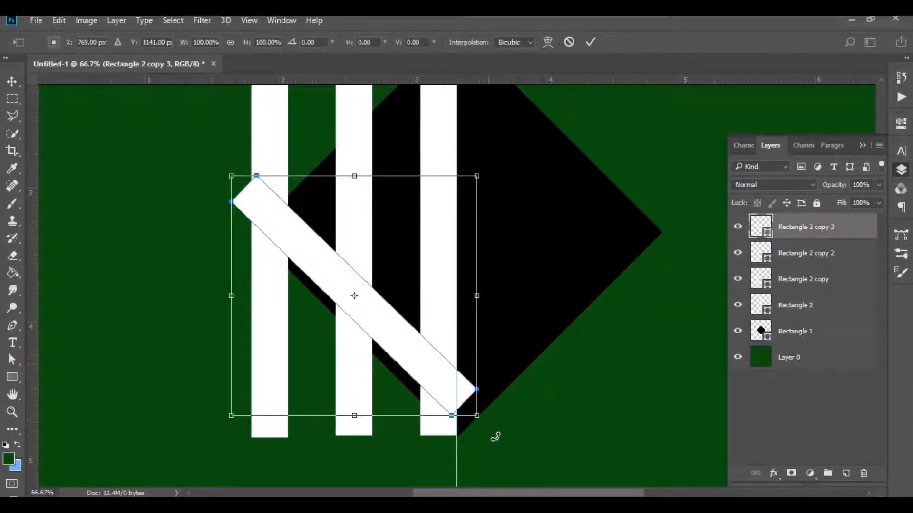
{"action": "left_click_drag", "start_coordinate": [491, 438], "coordinate": [483, 418]}
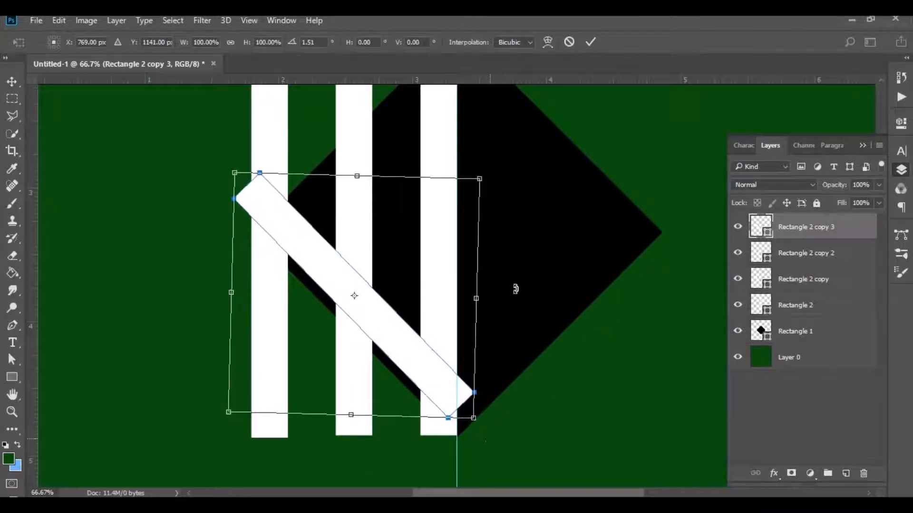
{"action": "left_click", "coordinate": [588, 47]}
{"action": "mouse_move", "coordinate": [434, 328]}
{"action": "left_mouse_down"}
{"action": "mouse_move", "coordinate": [437, 347]}
{"action": "mouse_move", "coordinate": [433, 333]}
{"action": "left_mouse_up"}
{"action": "scroll", "coordinate": [463, 211], "scroll_direction": "up", "scroll_amount": 1}
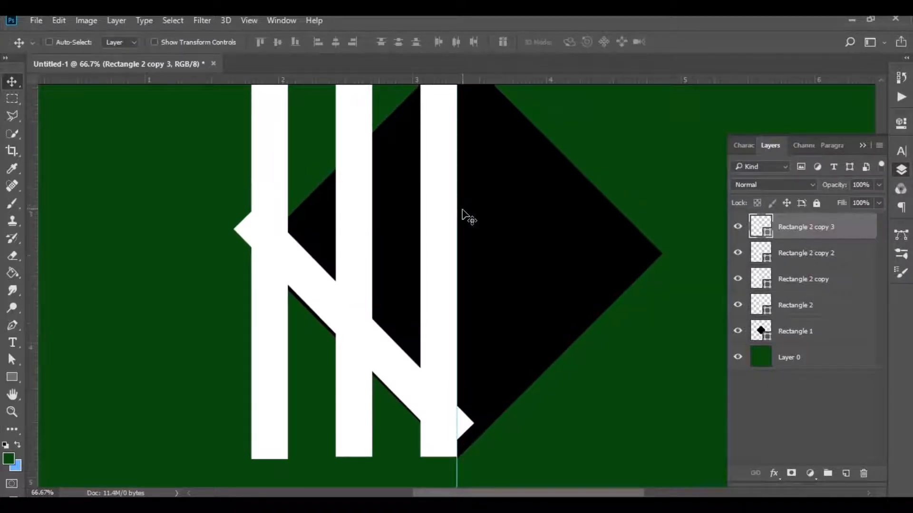
Rotate the diagonal bar by -0.75° and nudge it left until it covers the diamond's lower-left edge.
{"action": "key", "text": "ctrl+t"}
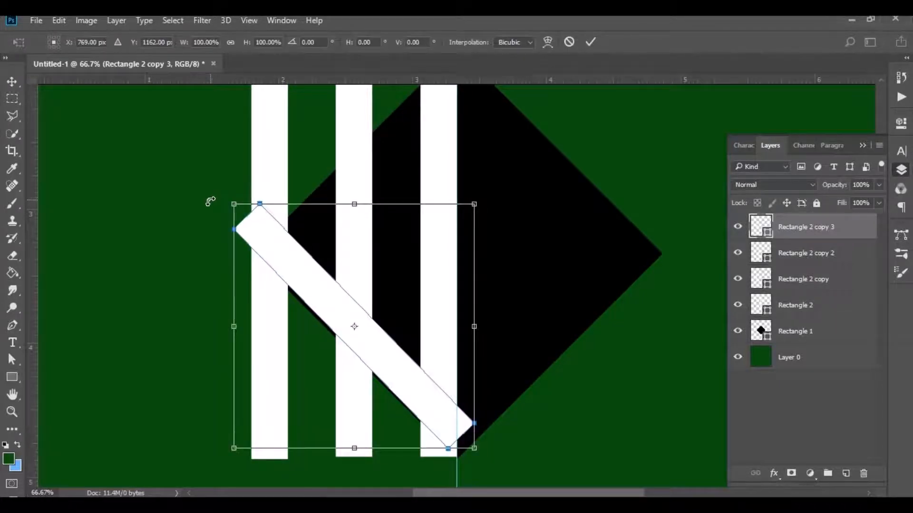
{"action": "left_click_drag", "start_coordinate": [210, 201], "coordinate": [208, 203]}
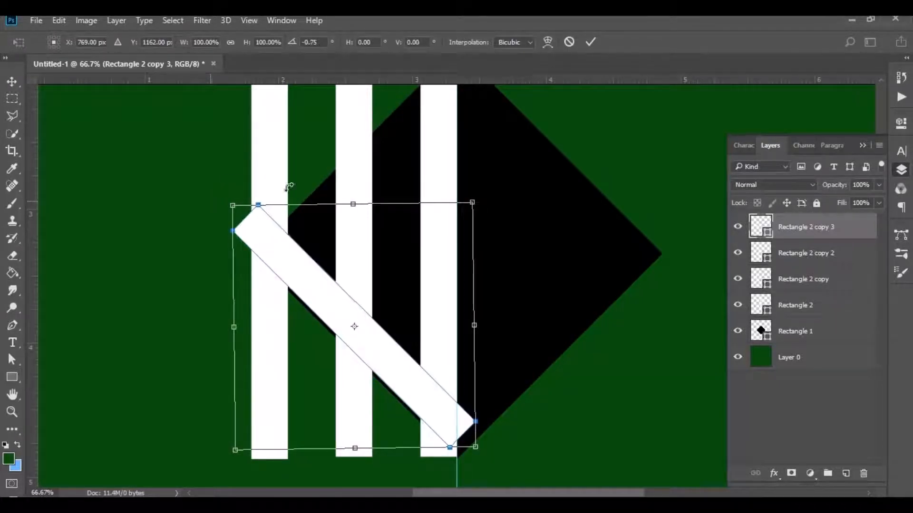
{"action": "left_click", "coordinate": [591, 43]}
{"action": "key", "text": "Left"}
{"action": "key", "text": "Left"}
{"action": "key", "text": "Left"}
{"action": "key", "text": "Left"}
{"action": "key", "text": "Left"}
{"action": "key", "text": "Left"}
{"action": "key", "text": "Left"}
{"action": "key", "text": "Left"}
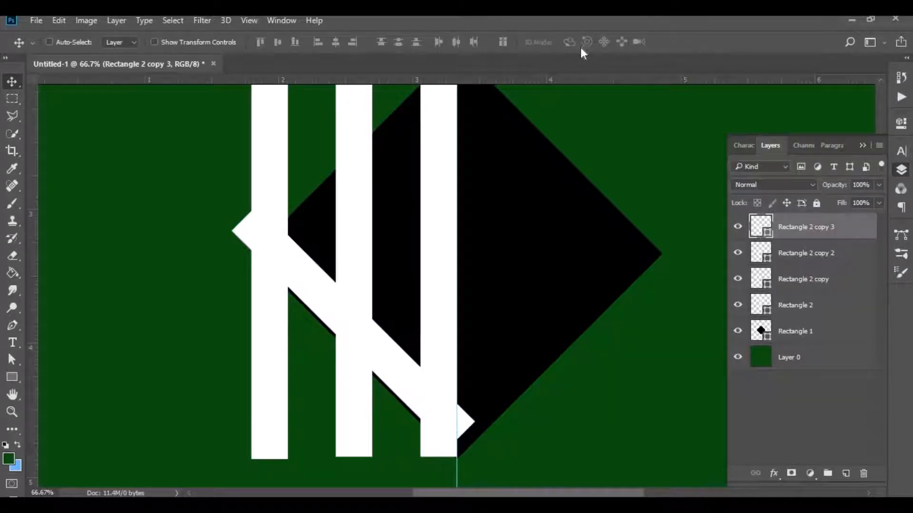
{"action": "key", "text": "Left"}
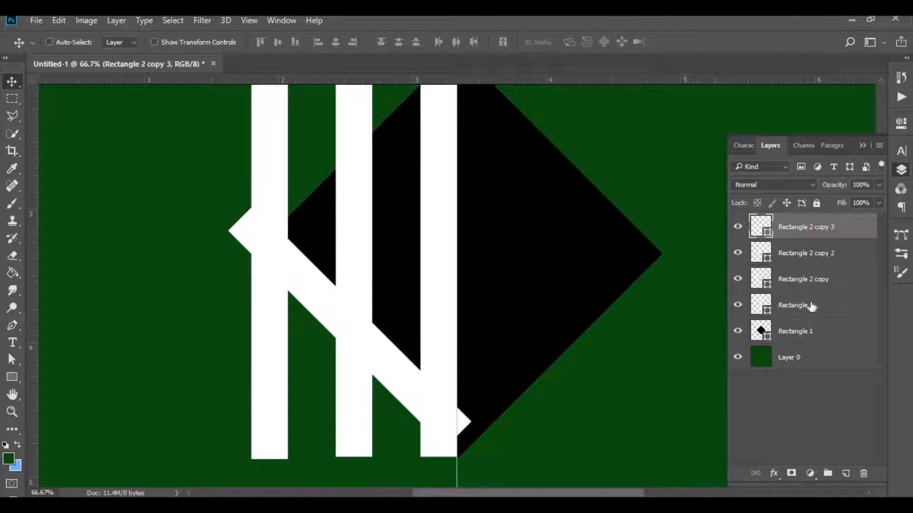
Nudge the vertical bar beside the guide and the middle vertical bar slightly to the left.
{"action": "left_click", "coordinate": [811, 306]}
{"action": "key", "text": "Left"}
{"action": "key", "text": "Left"}
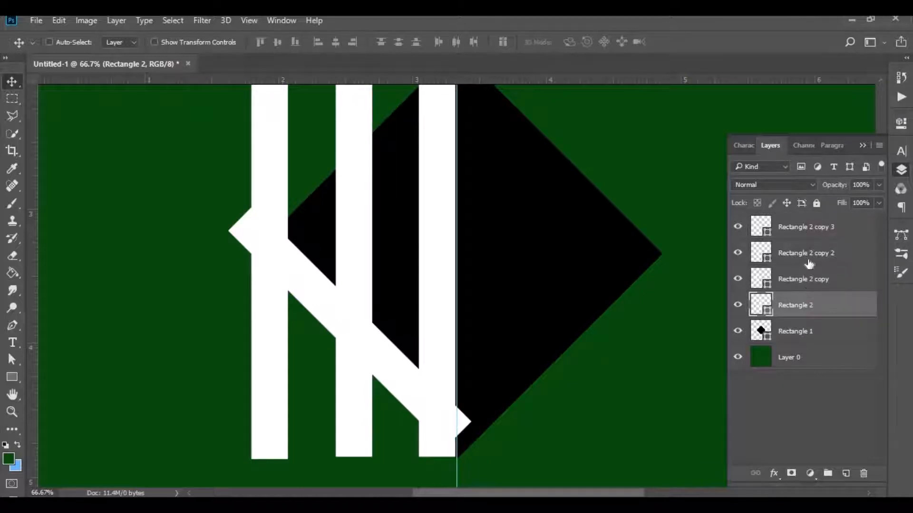
{"action": "left_click", "coordinate": [808, 263]}
{"action": "key", "text": "Left"}
{"action": "key", "text": "Left"}
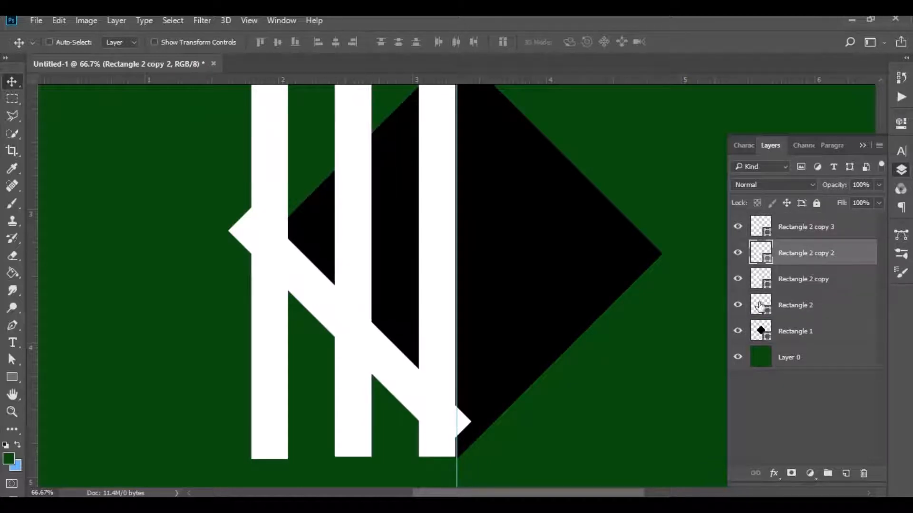
Lower the bottom-right corner point of the bar beside the guide by 1 px with the path selection tool.
{"action": "left_click", "coordinate": [831, 308]}
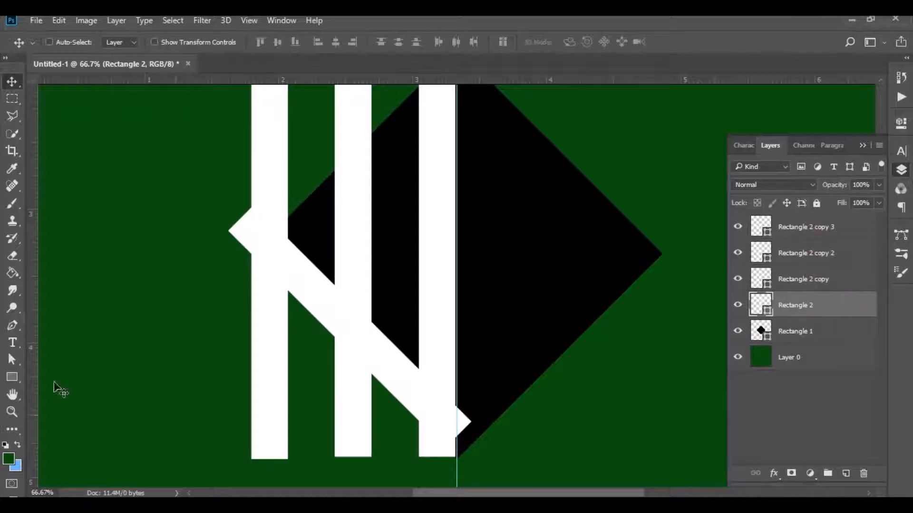
{"action": "left_click", "coordinate": [14, 361]}
{"action": "scroll", "coordinate": [385, 366], "scroll_direction": "down", "scroll_amount": 2}
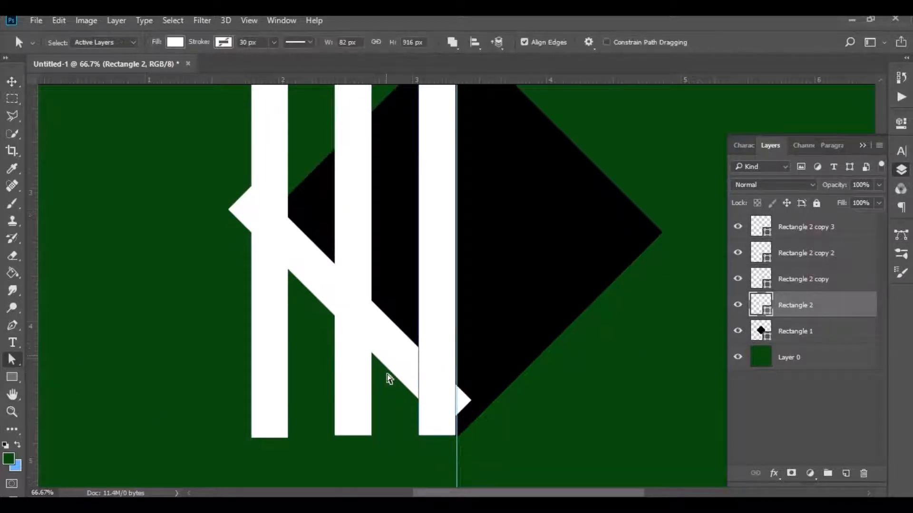
{"action": "key", "text": "ctrl+plus"}
{"action": "scroll", "coordinate": [402, 383], "scroll_direction": "down", "scroll_amount": 5}
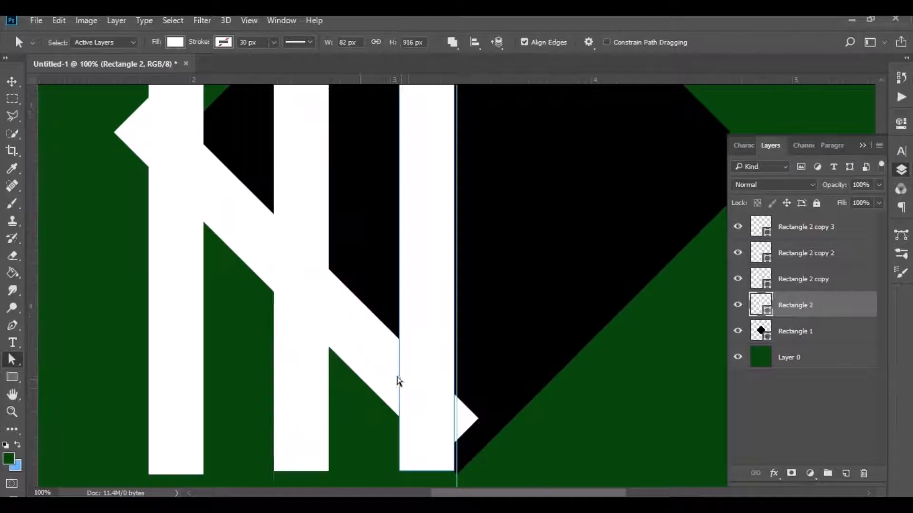
{"action": "key", "text": "ctrl+plus"}
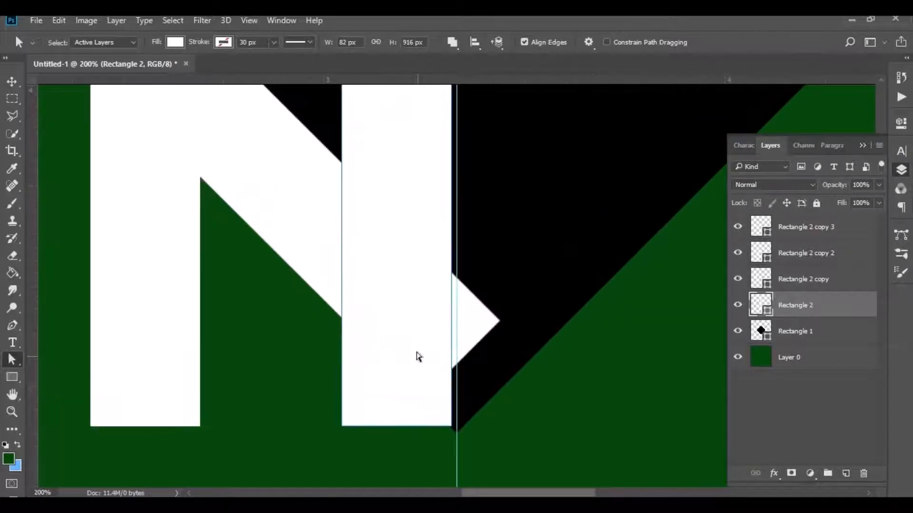
{"action": "scroll", "coordinate": [428, 366], "scroll_direction": "down", "scroll_amount": 1}
{"action": "left_click_drag", "start_coordinate": [464, 385], "coordinate": [447, 423]}
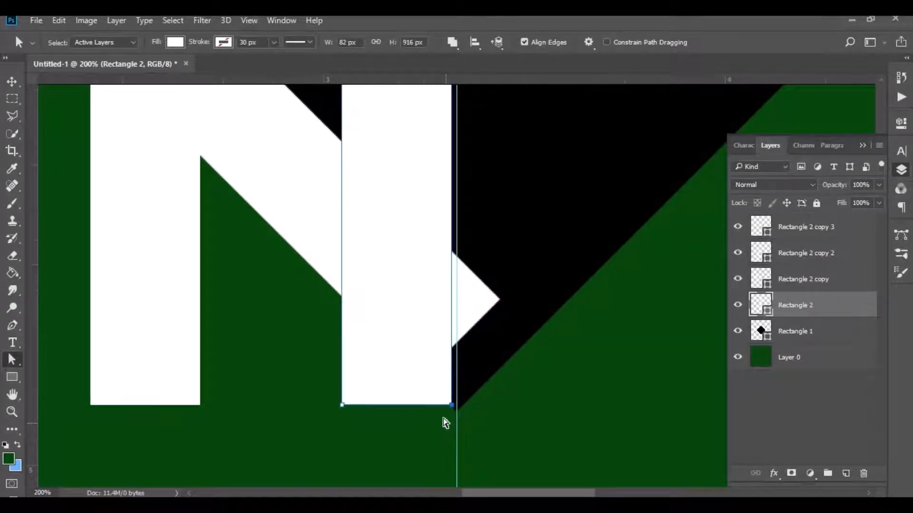
{"action": "key", "text": "Down"}
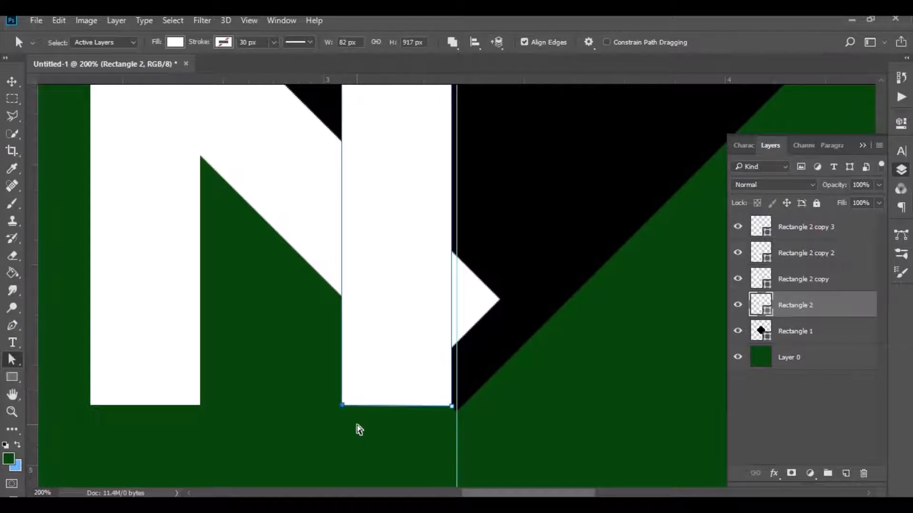
{"action": "key", "text": "Right"}
{"action": "key", "text": "Right"}
{"action": "key", "text": "Right"}
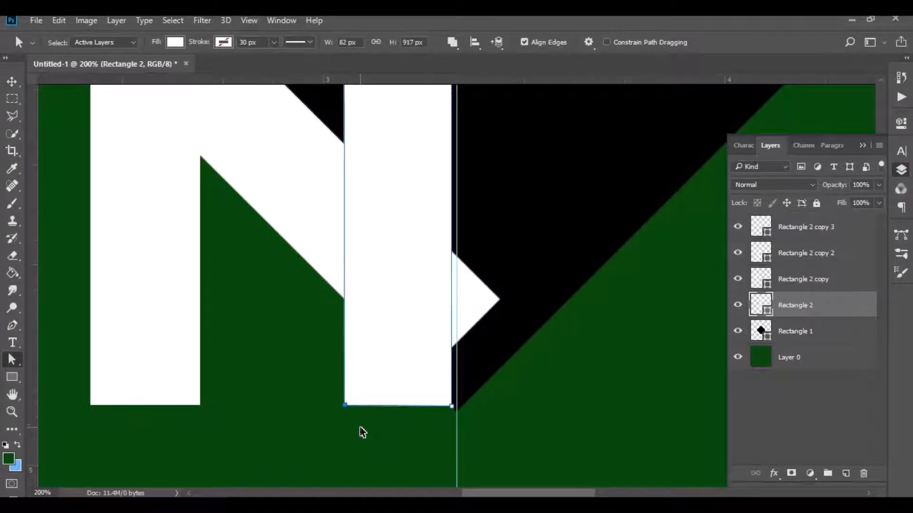
{"action": "key", "text": "Left"}
{"action": "key", "text": "Left"}
{"action": "key", "text": "Left"}
Raise the bottom-left corner point of the bar beside the guide until its lower end slopes in line with the diagonal bar's lower edge.
{"action": "key", "text": "Up"}
{"action": "key", "text": "Up"}
{"action": "key", "text": "Up"}
{"action": "key", "text": "Up"}
{"action": "key", "text": "Up"}
{"action": "key", "text": "Up"}
{"action": "key", "text": "Up"}
{"action": "key", "text": "Up"}
{"action": "key", "text": "Up"}
{"action": "key", "text": "Up"}
{"action": "key", "text": "Up"}
{"action": "key", "text": "Up"}
{"action": "key", "text": "Up"}
{"action": "key", "text": "Up"}
{"action": "key", "text": "Up"}
{"action": "key", "text": "Up"}
{"action": "key", "text": "Up"}
{"action": "key", "text": "Up"}
{"action": "key", "text": "Up"}
{"action": "key", "text": "Up"}
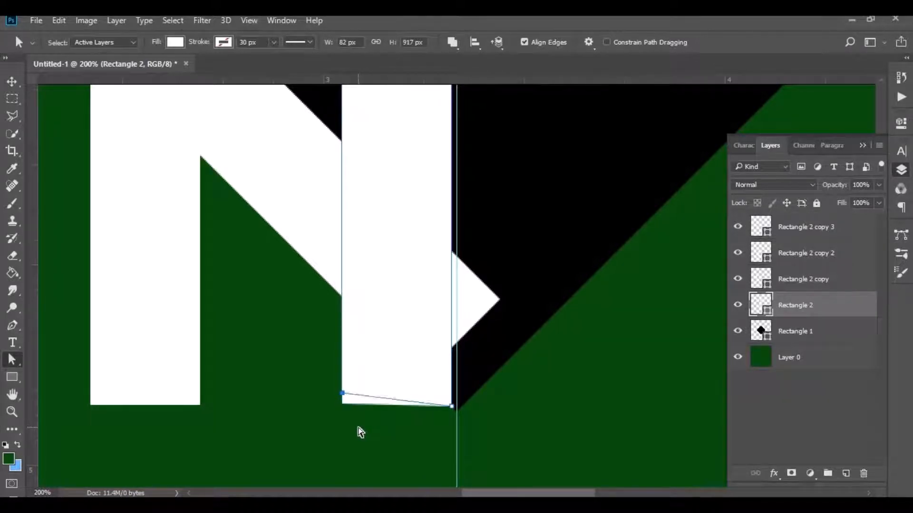
{"action": "key", "text": "Up"}
{"action": "key", "text": "Up"}
{"action": "key", "text": "Up"}
{"action": "key", "text": "Up"}
{"action": "key", "text": "Up"}
{"action": "key", "text": "Up"}
{"action": "key", "text": "Up"}
{"action": "key", "text": "Up"}
{"action": "key", "text": "Up"}
{"action": "key", "text": "Up"}
{"action": "key", "text": "Up"}
{"action": "key", "text": "Up"}
{"action": "key", "text": "Up"}
{"action": "key", "text": "Up"}
{"action": "key", "text": "Up"}
{"action": "key", "text": "Up"}
{"action": "key", "text": "Up"}
{"action": "key", "text": "Up"}
{"action": "key", "text": "Up"}
{"action": "key", "text": "Up"}
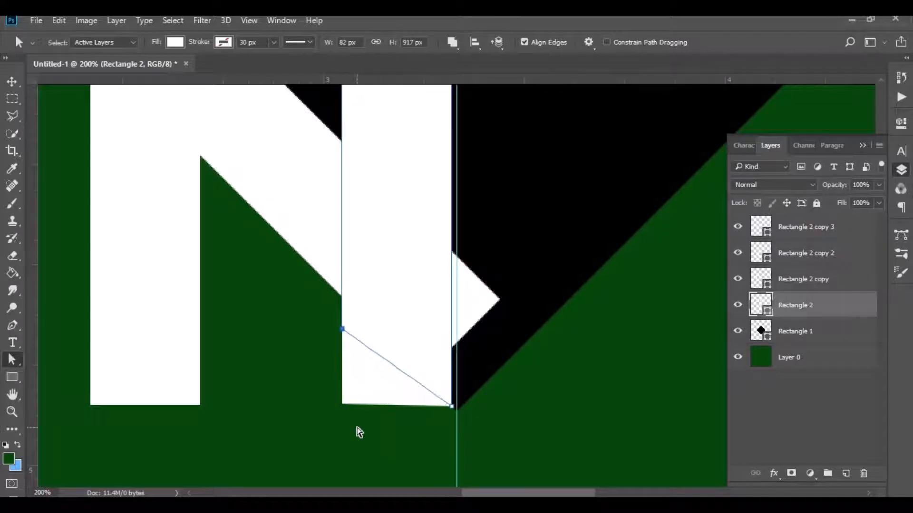
{"action": "key", "text": "Up"}
{"action": "key", "text": "Up"}
{"action": "key", "text": "Up"}
{"action": "key", "text": "Up"}
{"action": "key", "text": "Up"}
{"action": "key", "text": "Up"}
{"action": "key", "text": "Up"}
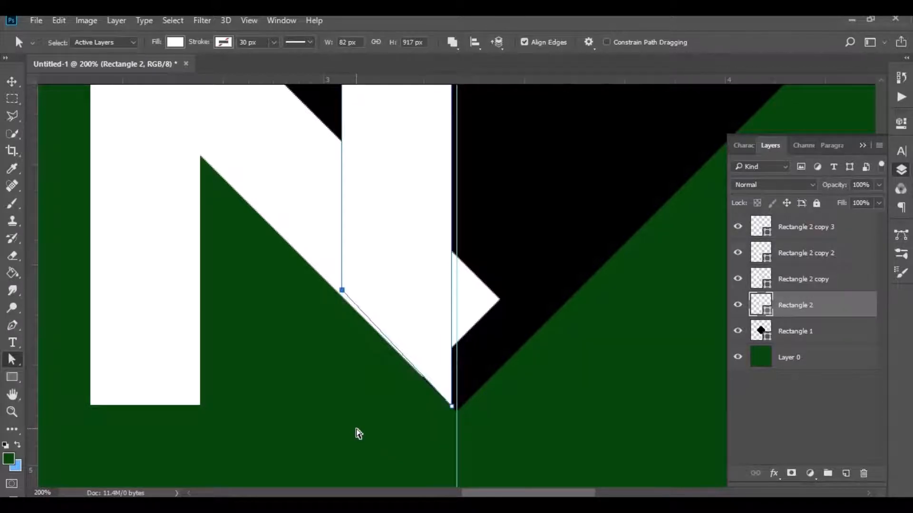
{"action": "key", "text": "Down"}
{"action": "key", "text": "Down"}
{"action": "key", "text": "Down"}
{"action": "key", "text": "Down"}
{"action": "key", "text": "Down"}
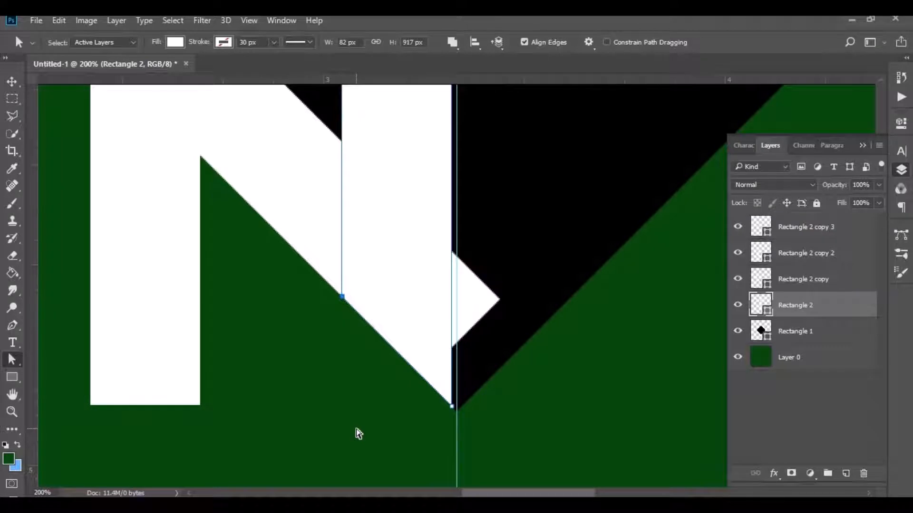
{"action": "scroll", "coordinate": [376, 409], "scroll_direction": "up", "scroll_amount": 5}
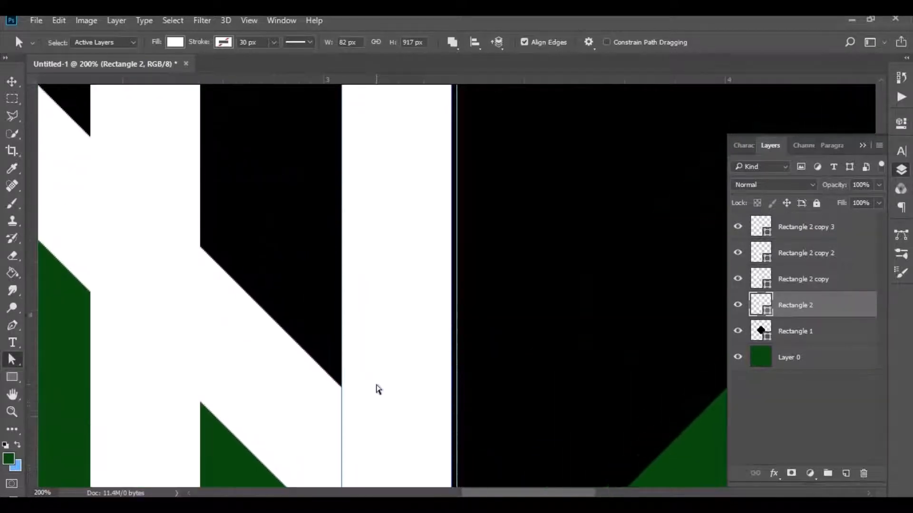
Lower the top-left corner point of the bar beside the guide until its top slopes along the diamond's upper-left edge.
{"action": "scroll", "coordinate": [377, 392], "scroll_direction": "up", "scroll_amount": 6}
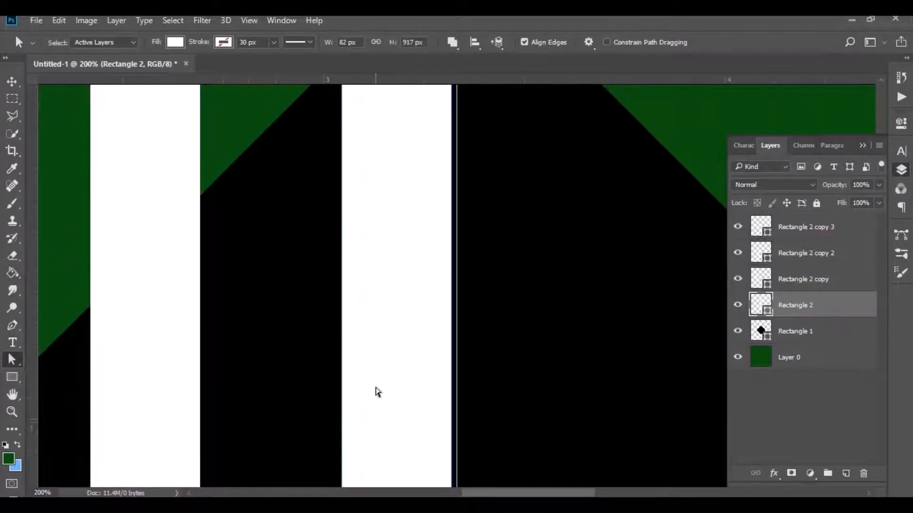
{"action": "scroll", "coordinate": [378, 393], "scroll_direction": "up", "scroll_amount": 5}
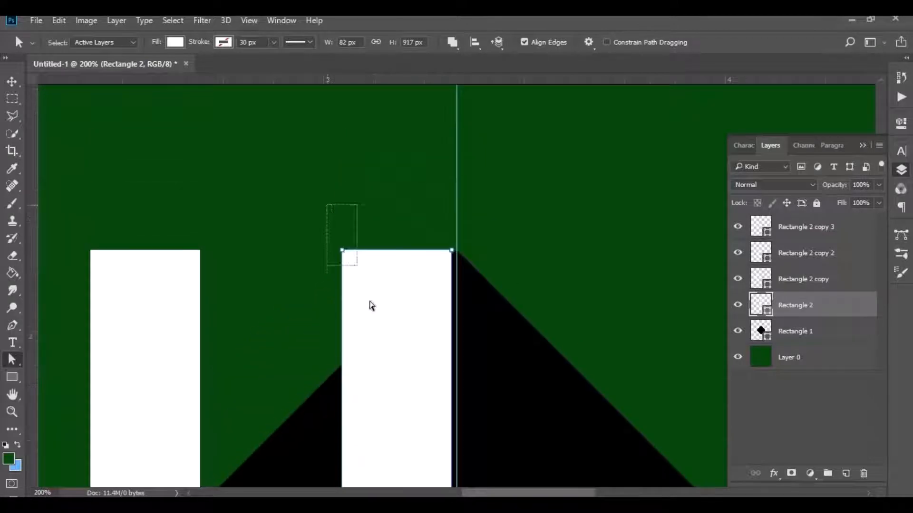
{"action": "key", "text": "shift+Down"}
{"action": "key", "text": "shift+Down"}
{"action": "key", "text": "shift+Down"}
{"action": "key", "text": "shift+Down"}
{"action": "key", "text": "shift+Down"}
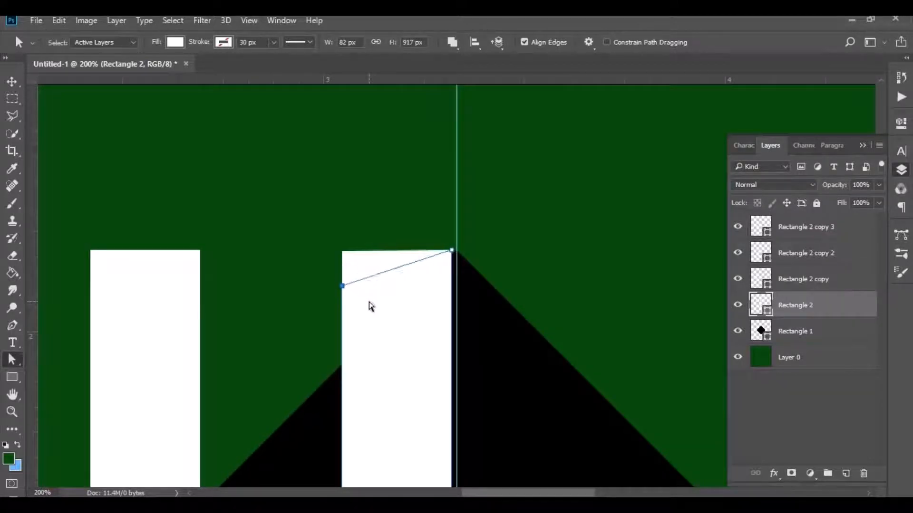
{"action": "key", "text": "shift+Down"}
{"action": "key", "text": "shift+Down"}
{"action": "key", "text": "shift+Down"}
{"action": "key", "text": "shift+Down"}
{"action": "key", "text": "shift+Down"}
{"action": "key", "text": "shift+Down"}
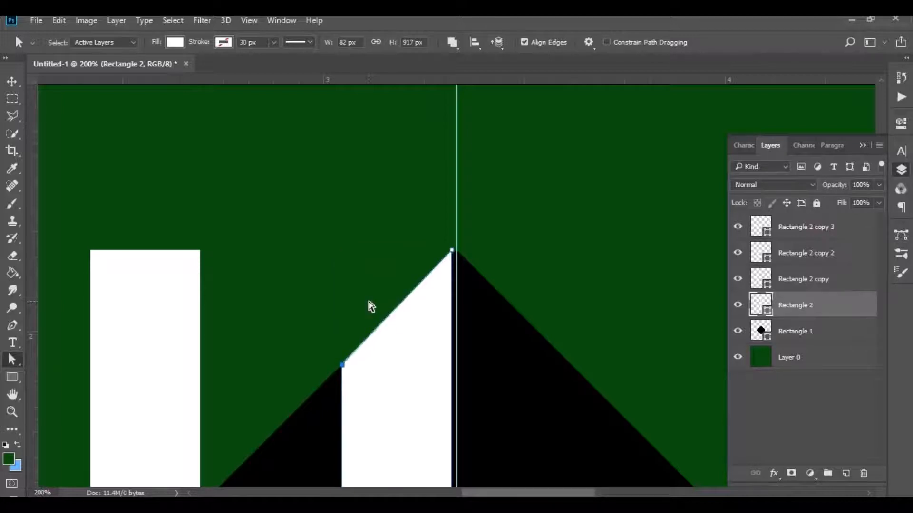
Lower the top-right corner point of the bar beside the guide by 4 px and deselect the path.
{"action": "left_click", "coordinate": [452, 250]}
{"action": "key", "text": "Down"}
{"action": "key", "text": "Down"}
{"action": "key", "text": "Down"}
{"action": "key", "text": "Down"}
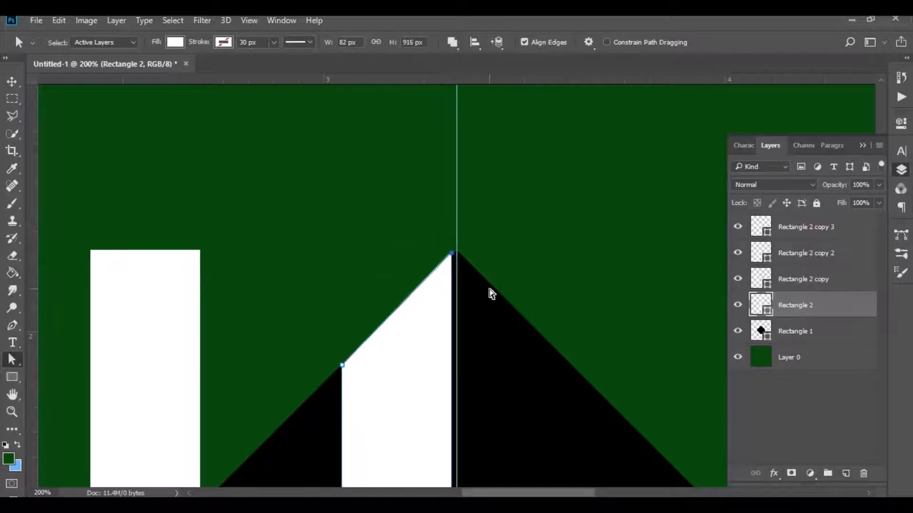
{"action": "left_click", "coordinate": [490, 289]}
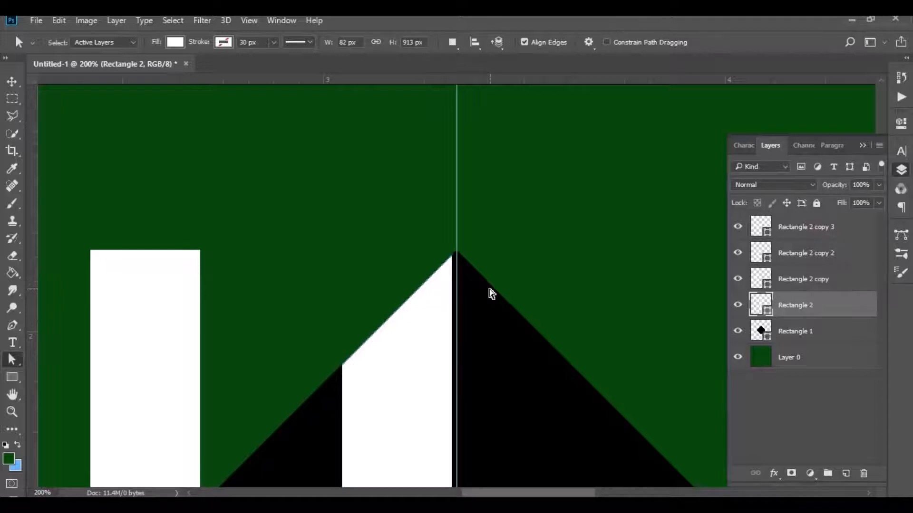
Lower the top edge of the middle vertical bar until its top-right corner meets the diamond's upper-left edge.
{"action": "scroll", "coordinate": [503, 380], "scroll_direction": "down", "scroll_amount": 2}
{"action": "scroll", "coordinate": [518, 495], "scroll_direction": "left", "scroll_amount": 6}
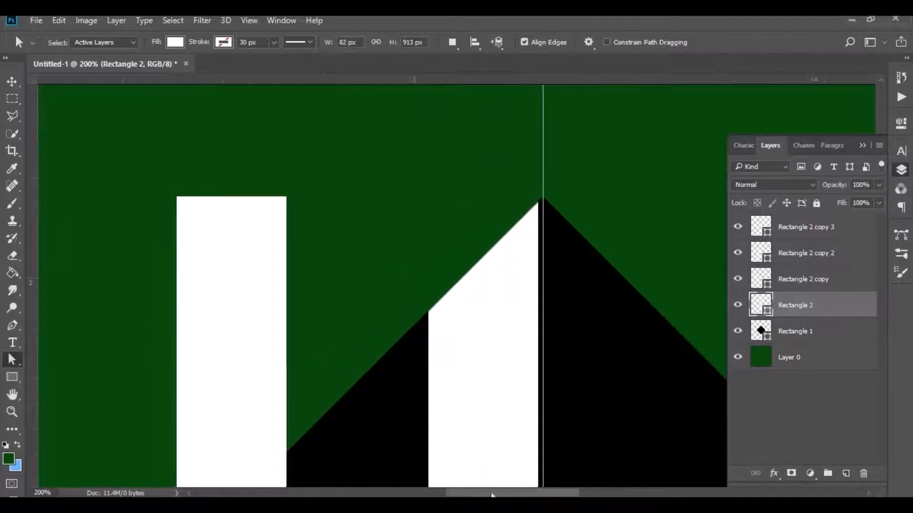
{"action": "left_click", "coordinate": [795, 253]}
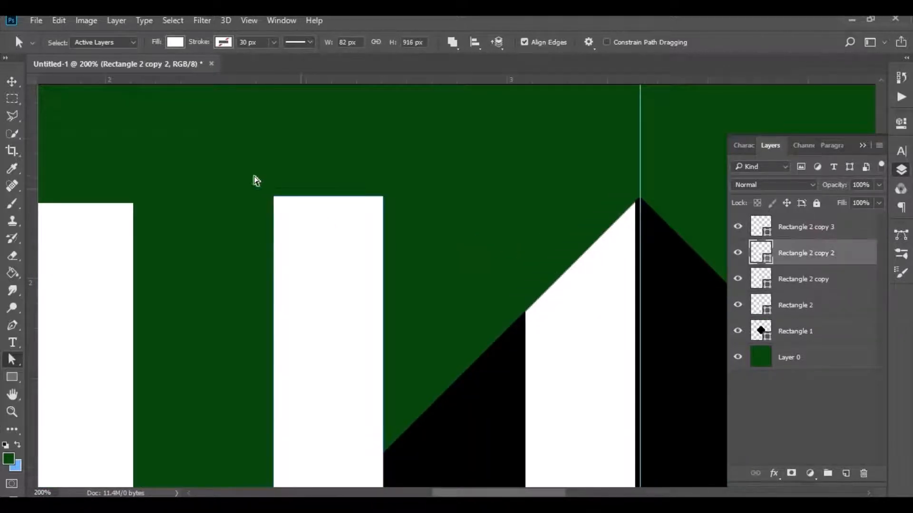
{"action": "left_click_drag", "start_coordinate": [245, 177], "coordinate": [461, 280]}
{"action": "left_click_drag", "start_coordinate": [318, 228], "coordinate": [322, 456]}
{"action": "scroll", "coordinate": [356, 346], "scroll_direction": "down", "scroll_amount": 5}
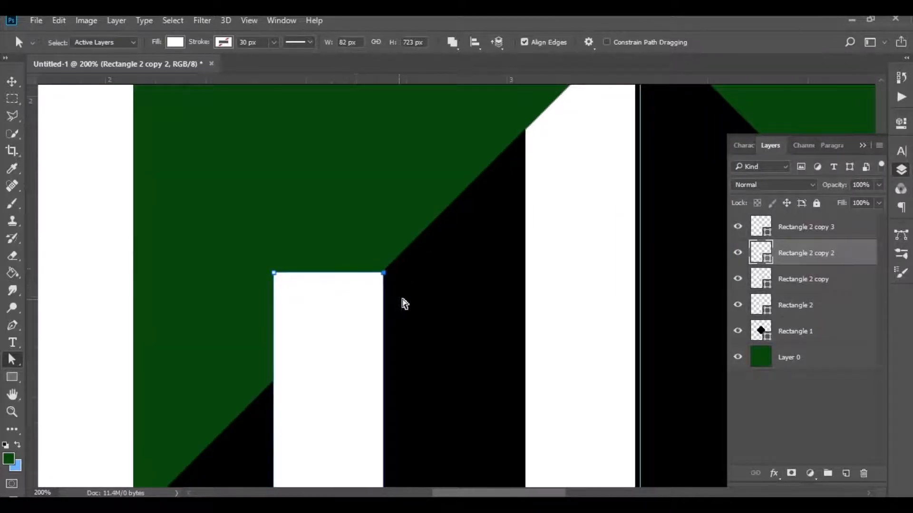
{"action": "key", "text": "Up"}
Lower the middle bar's top-left corner point onto the diamond's upper-left edge and fine-tune both top corners.
{"action": "left_click_drag", "start_coordinate": [265, 239], "coordinate": [303, 311]}
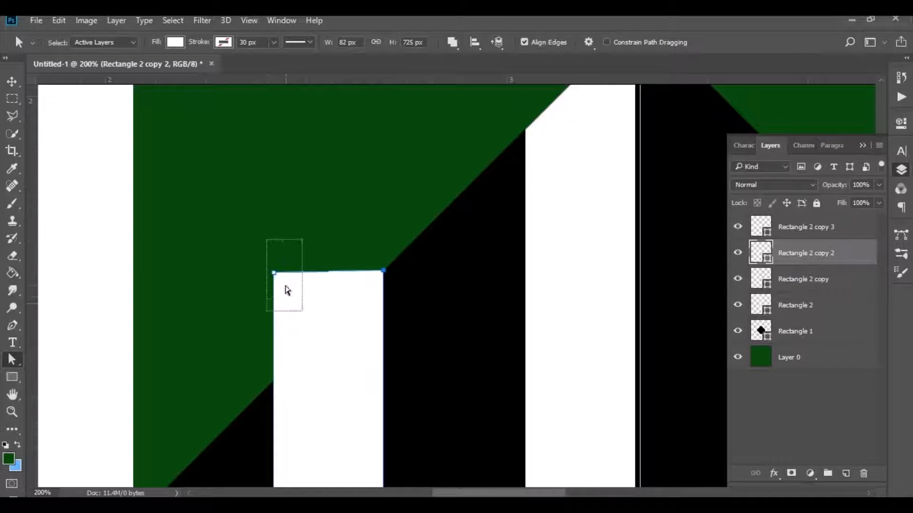
{"action": "left_click_drag", "start_coordinate": [273, 275], "coordinate": [274, 382]}
{"action": "scroll", "coordinate": [234, 261], "scroll_direction": "down", "scroll_amount": 3}
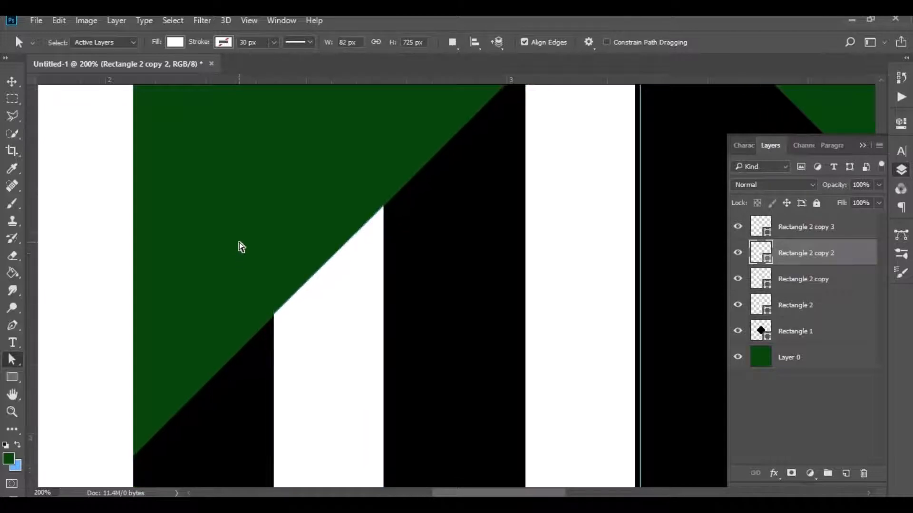
{"action": "left_click_drag", "start_coordinate": [239, 252], "coordinate": [305, 352]}
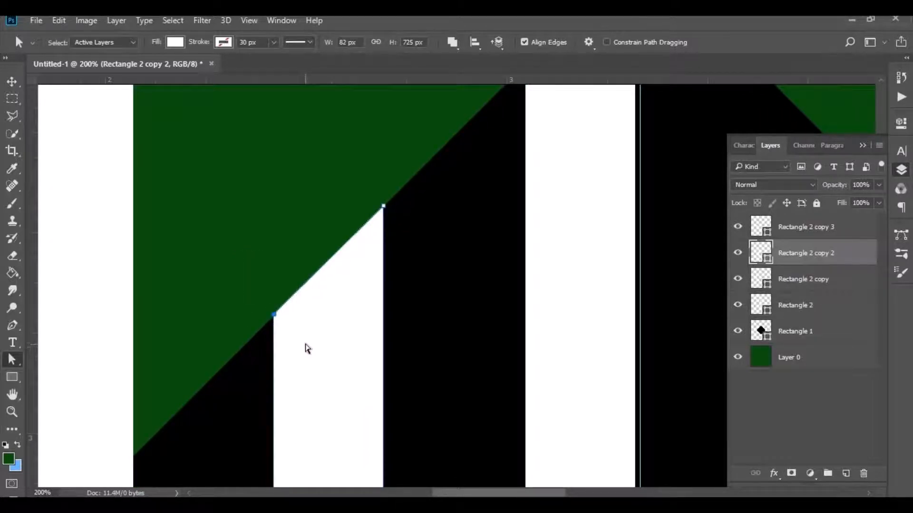
{"action": "left_click", "coordinate": [229, 275]}
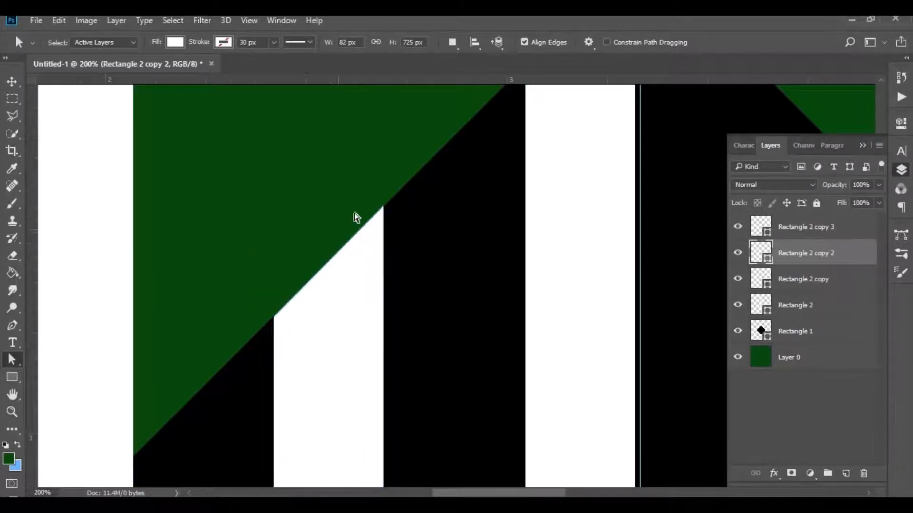
{"action": "left_click_drag", "start_coordinate": [370, 188], "coordinate": [405, 235]}
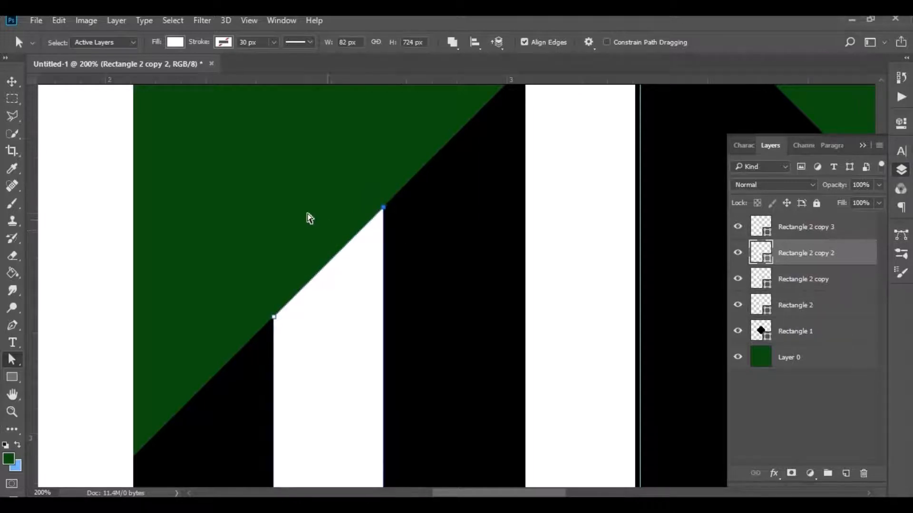
Raise the middle bar's bottom edge until its bottom-right corner meets the diagonal bar's lower edge.
{"action": "scroll", "coordinate": [312, 216], "scroll_direction": "down", "scroll_amount": 5}
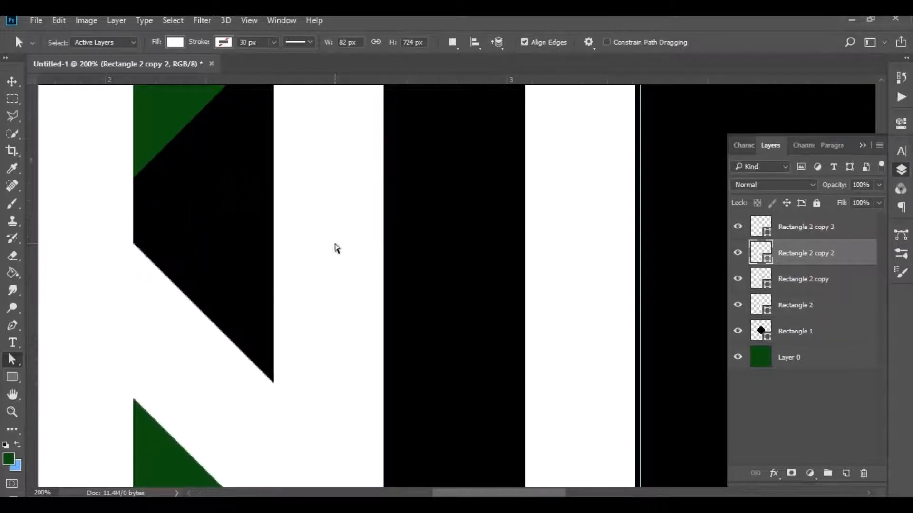
{"action": "scroll", "coordinate": [342, 247], "scroll_direction": "down", "scroll_amount": 6}
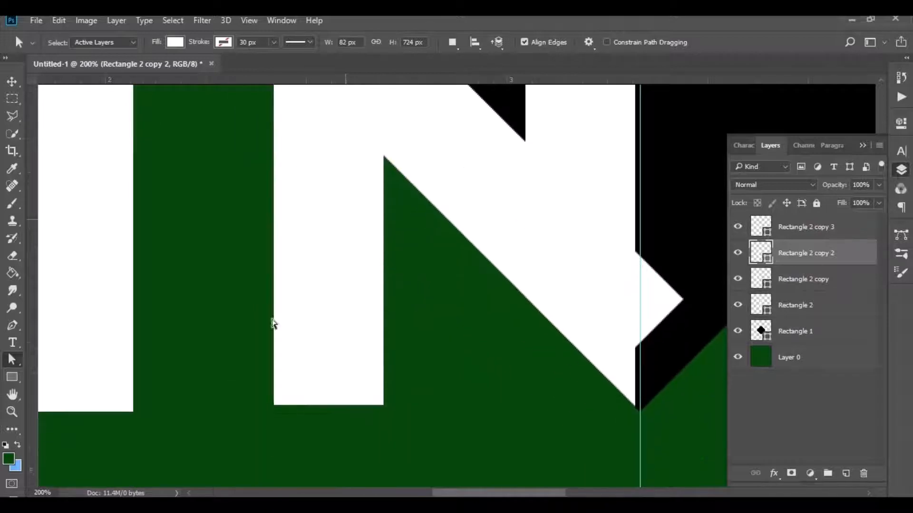
{"action": "scroll", "coordinate": [273, 324], "scroll_direction": "down", "scroll_amount": 1}
{"action": "left_click_drag", "start_coordinate": [251, 342], "coordinate": [423, 404]}
{"action": "scroll", "coordinate": [408, 399], "scroll_direction": "up", "scroll_amount": 1}
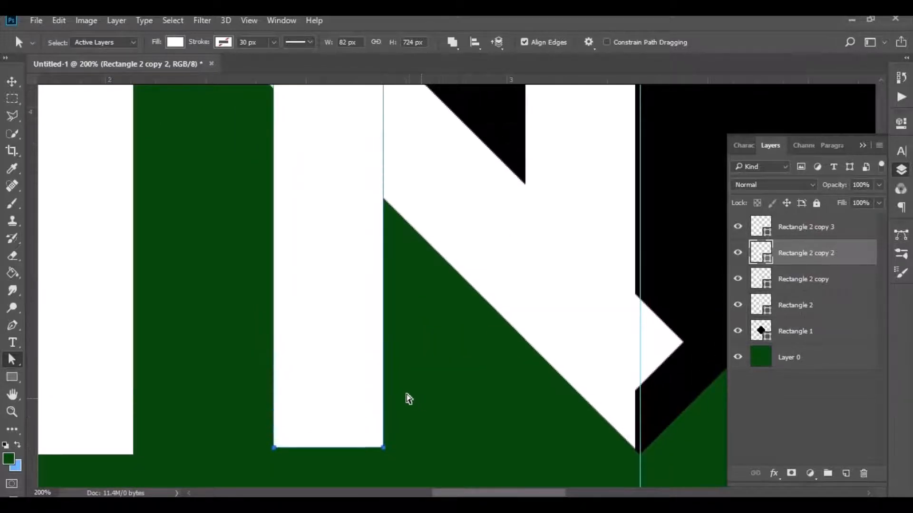
{"action": "scroll", "coordinate": [409, 398], "scroll_direction": "up", "scroll_amount": 1}
{"action": "left_click_drag", "start_coordinate": [327, 481], "coordinate": [326, 228]}
{"action": "scroll", "coordinate": [320, 267], "scroll_direction": "up", "scroll_amount": 5}
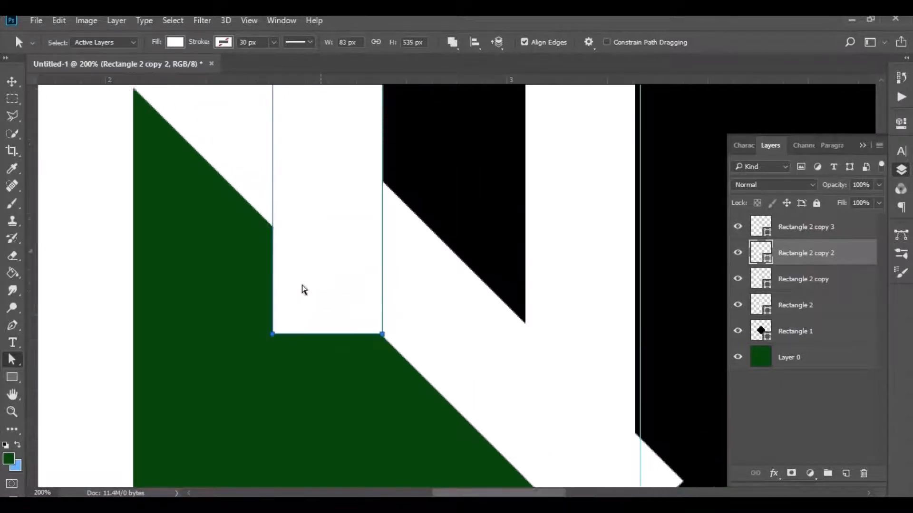
Raise the middle bar's bottom-left corner point so its lower end slopes in line with the diagonal bar's lower edge.
{"action": "left_click_drag", "start_coordinate": [271, 336], "coordinate": [297, 397]}
{"action": "left_click_drag", "start_coordinate": [272, 366], "coordinate": [272, 255]}
{"action": "left_click", "coordinate": [250, 282]}
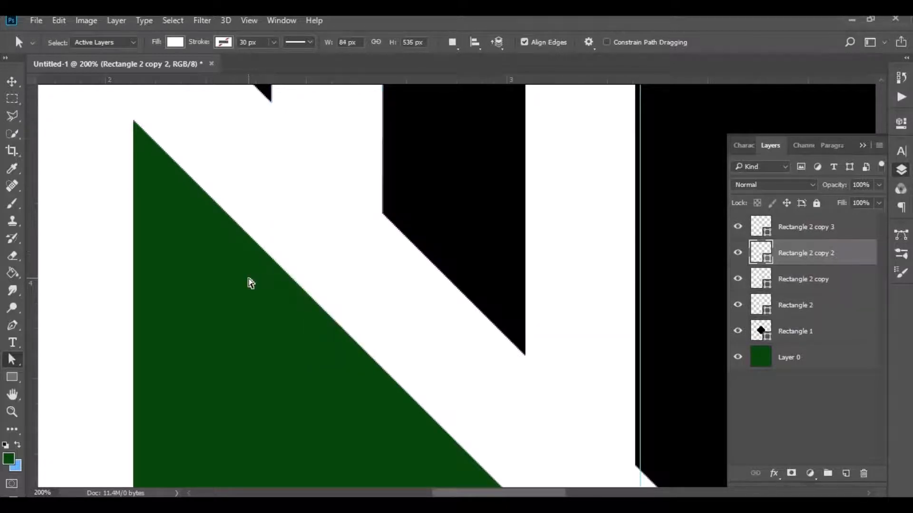
Raise the leftmost vertical bar's bottom edge to the diagonal bar, with its bottom-left corner raised further to follow the diagonal's lower edge.
{"action": "scroll", "coordinate": [260, 290], "scroll_direction": "up", "scroll_amount": 2}
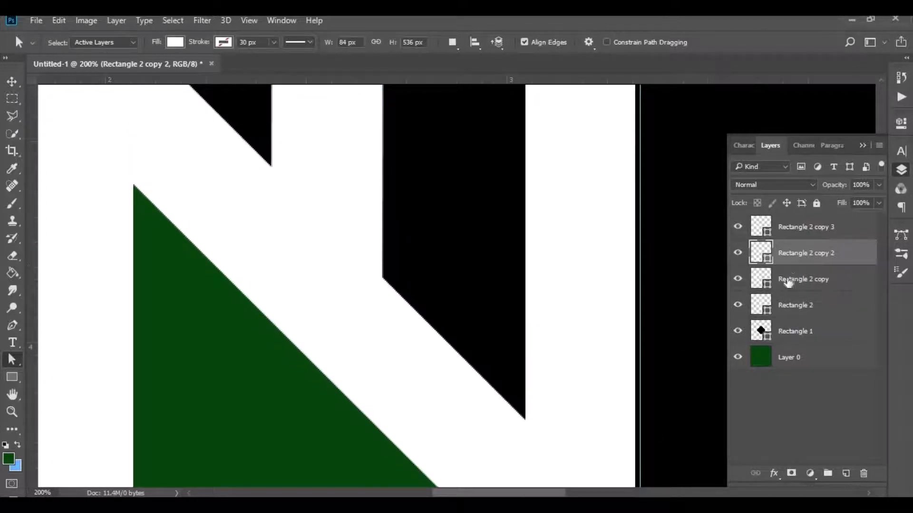
{"action": "left_click", "coordinate": [788, 280]}
{"action": "left_click_drag", "start_coordinate": [516, 494], "coordinate": [473, 490]}
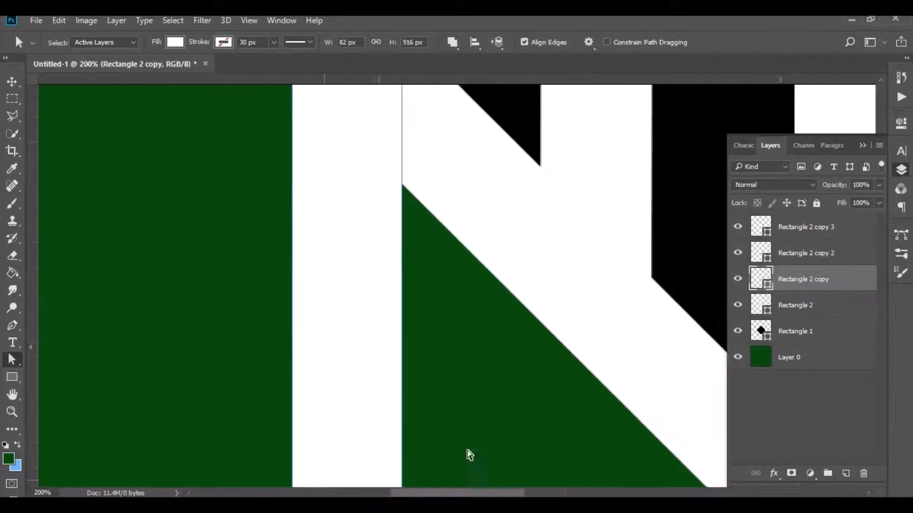
{"action": "scroll", "coordinate": [430, 366], "scroll_direction": "down", "scroll_amount": 4}
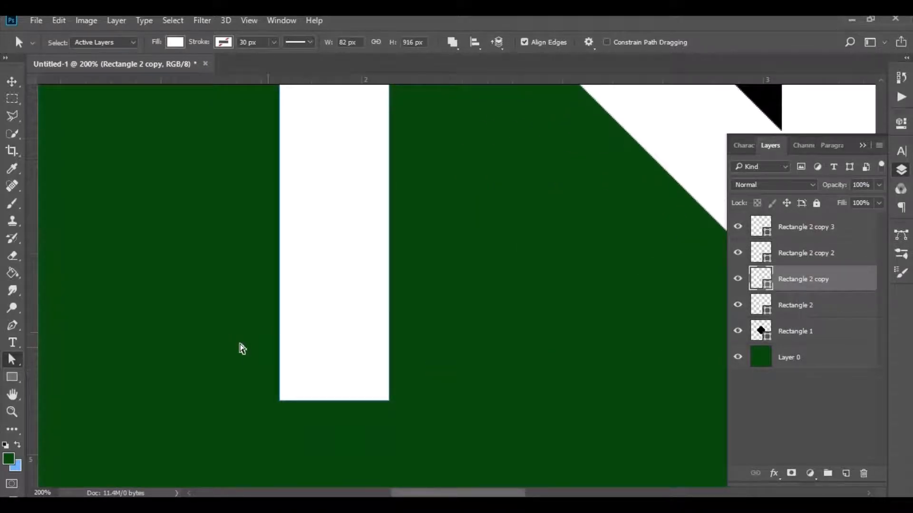
{"action": "left_click_drag", "start_coordinate": [239, 343], "coordinate": [438, 448]}
{"action": "key", "text": "ctrl+minus"}
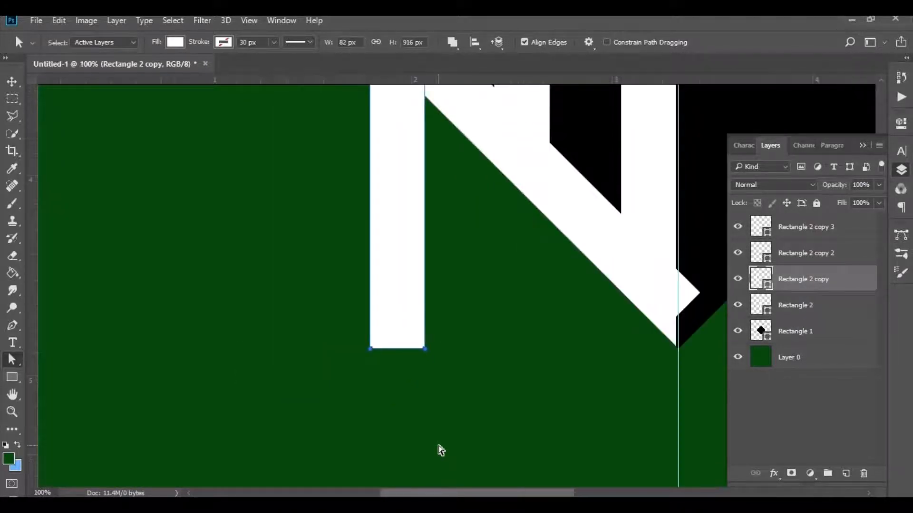
{"action": "scroll", "coordinate": [440, 449], "scroll_direction": "up", "scroll_amount": 4}
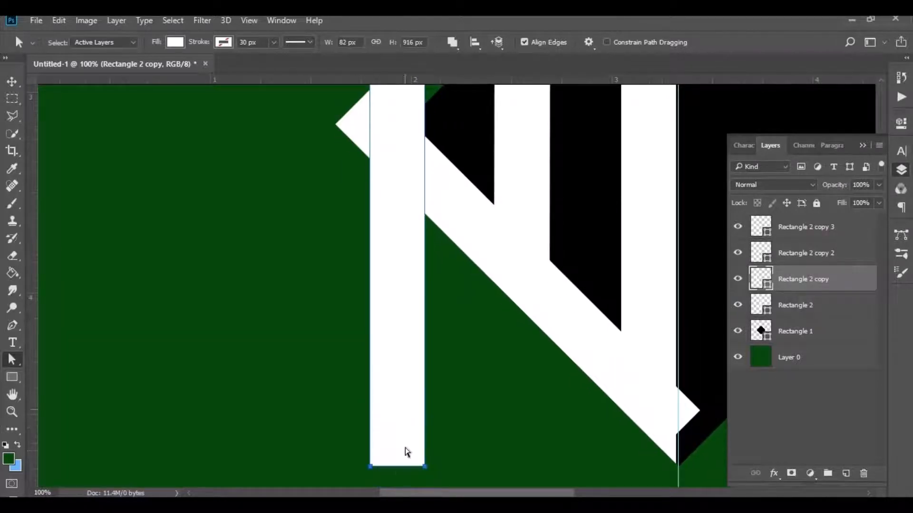
{"action": "left_click_drag", "start_coordinate": [394, 472], "coordinate": [390, 217]}
{"action": "scroll", "coordinate": [426, 253], "scroll_direction": "up", "scroll_amount": 2}
{"action": "scroll", "coordinate": [426, 253], "scroll_direction": "up", "scroll_amount": 4}
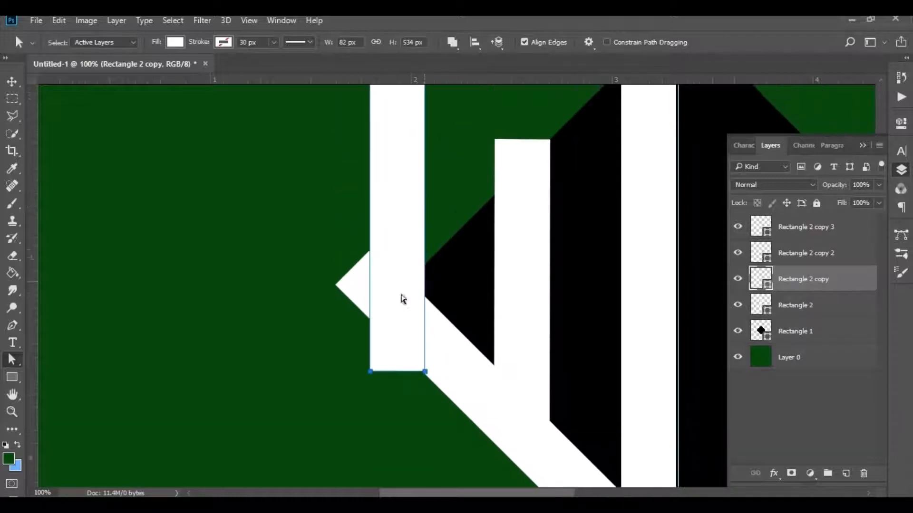
{"action": "left_click_drag", "start_coordinate": [371, 392], "coordinate": [372, 341]}
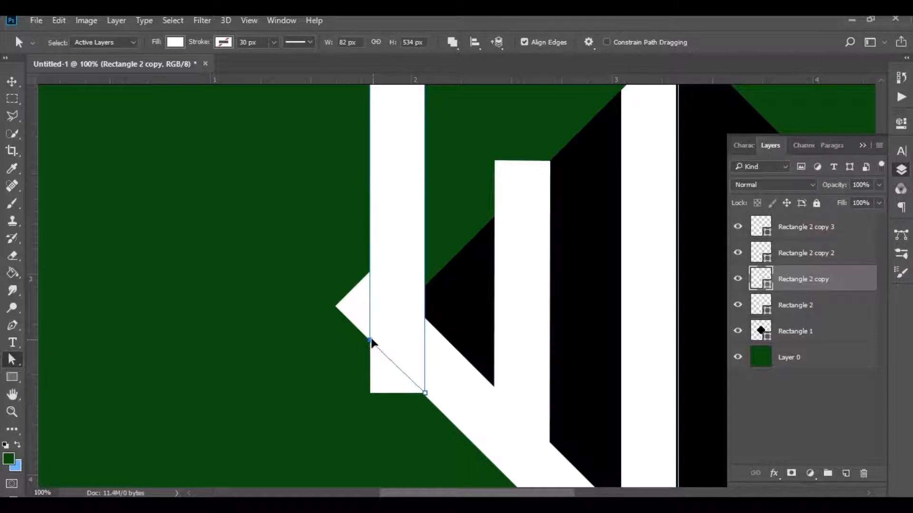
{"action": "left_click", "coordinate": [354, 363]}
Lower the leftmost bar's top edge until its top-right corner meets the diamond's upper-left edge, leaving a shape 159 px high.
{"action": "scroll", "coordinate": [354, 363], "scroll_direction": "up", "scroll_amount": 5}
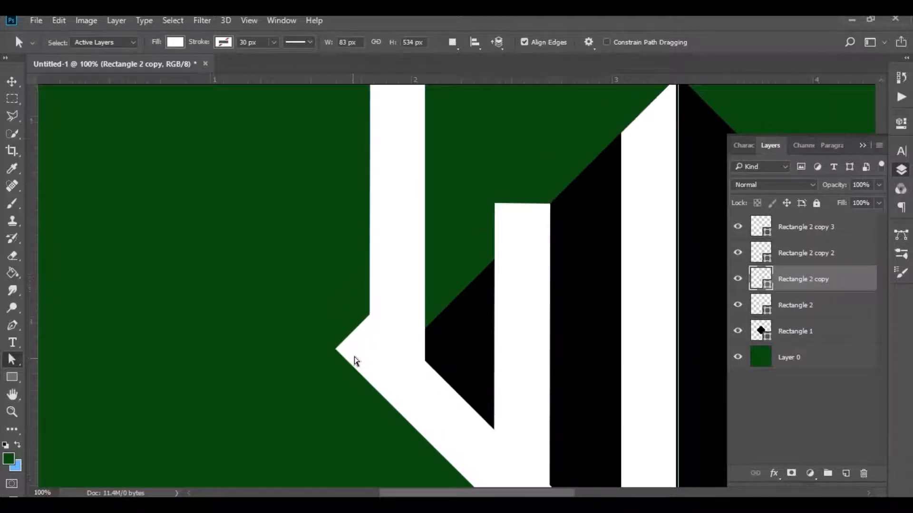
{"action": "left_click_drag", "start_coordinate": [358, 112], "coordinate": [457, 185]}
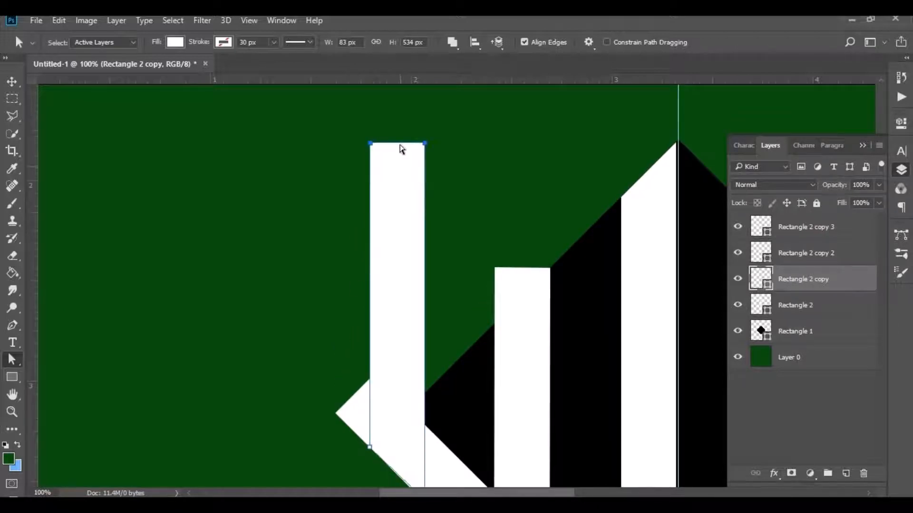
{"action": "left_click_drag", "start_coordinate": [400, 148], "coordinate": [398, 396]}
{"action": "scroll", "coordinate": [358, 343], "scroll_direction": "down", "scroll_amount": 3}
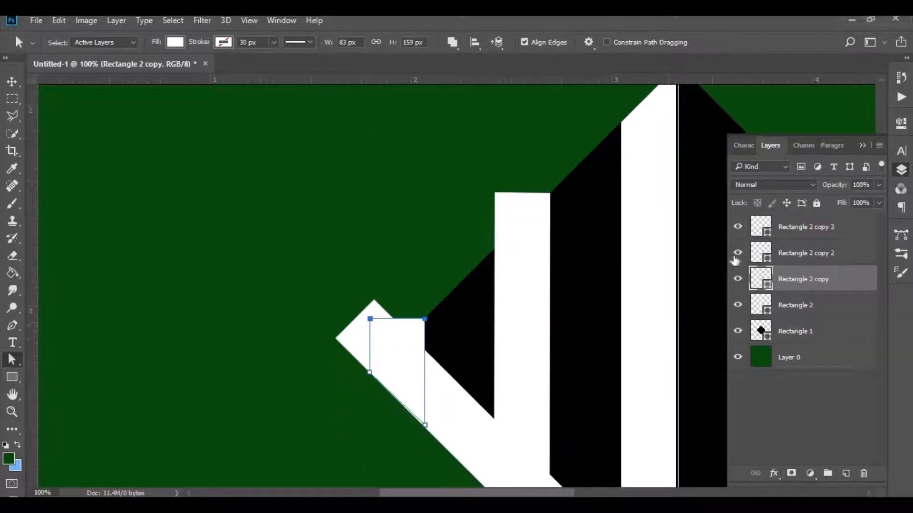
Hide the diagonal bar's layer and shape the leftmost bar into a triangle by moving its top-left corner onto its bottom-left one and fine-tuning the right corners.
{"action": "left_click", "coordinate": [738, 227]}
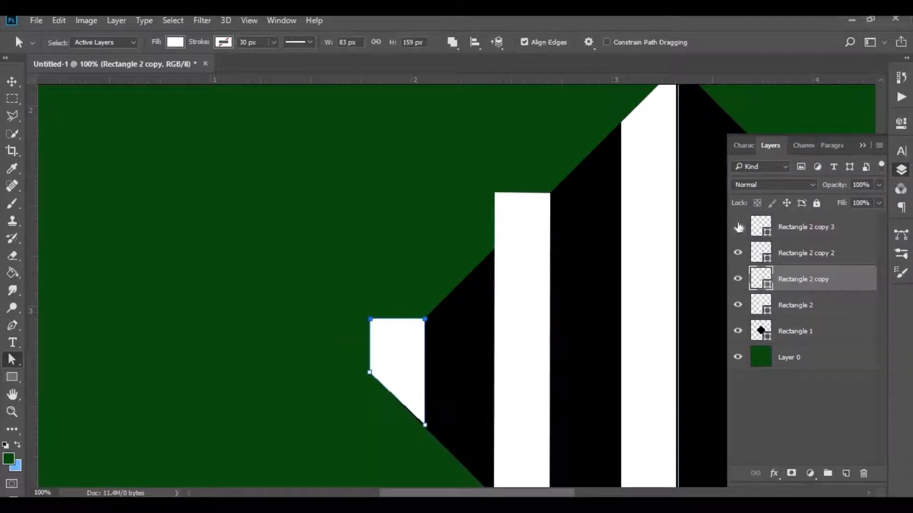
{"action": "scroll", "coordinate": [542, 357], "scroll_direction": "down", "scroll_amount": 1}
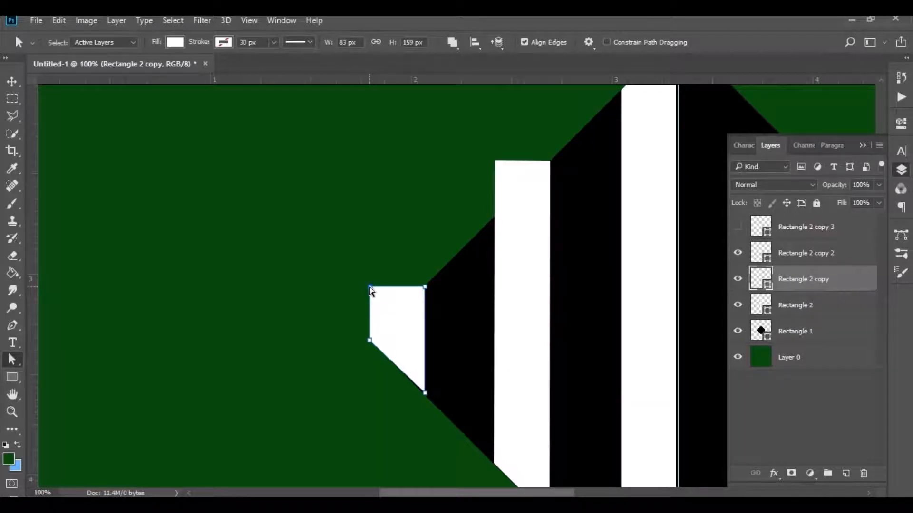
{"action": "left_click_drag", "start_coordinate": [370, 288], "coordinate": [369, 341]}
{"action": "left_click_drag", "start_coordinate": [435, 389], "coordinate": [417, 400]}
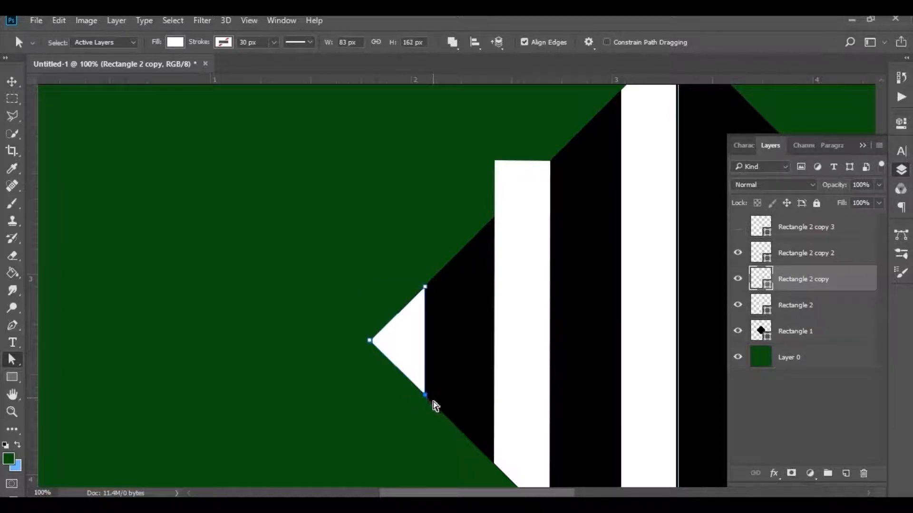
{"action": "left_click_drag", "start_coordinate": [411, 264], "coordinate": [440, 301]}
{"action": "left_click", "coordinate": [358, 242]}
Lower the middle bar's top-left corner point until its upper end slopes along the diamond's upper-left edge.
{"action": "scroll", "coordinate": [528, 214], "scroll_direction": "down", "scroll_amount": 2}
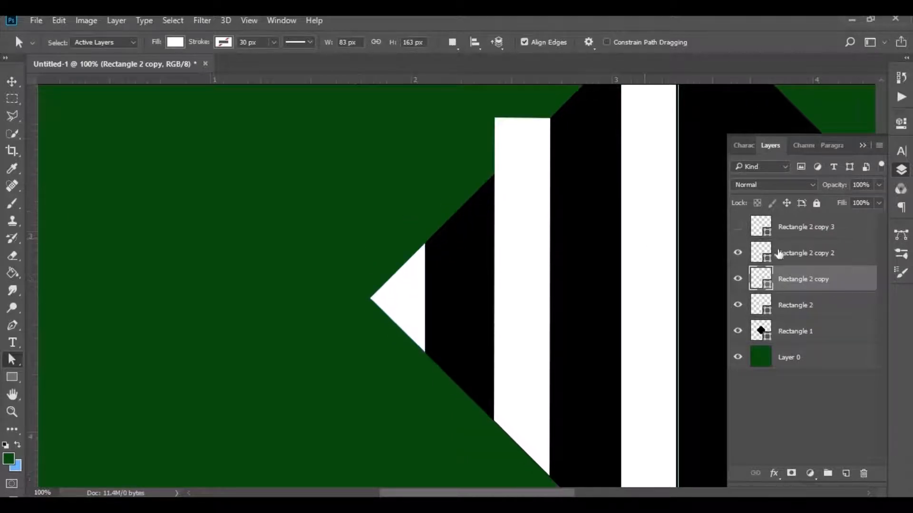
{"action": "left_click", "coordinate": [794, 259]}
{"action": "scroll", "coordinate": [533, 185], "scroll_direction": "up", "scroll_amount": 2}
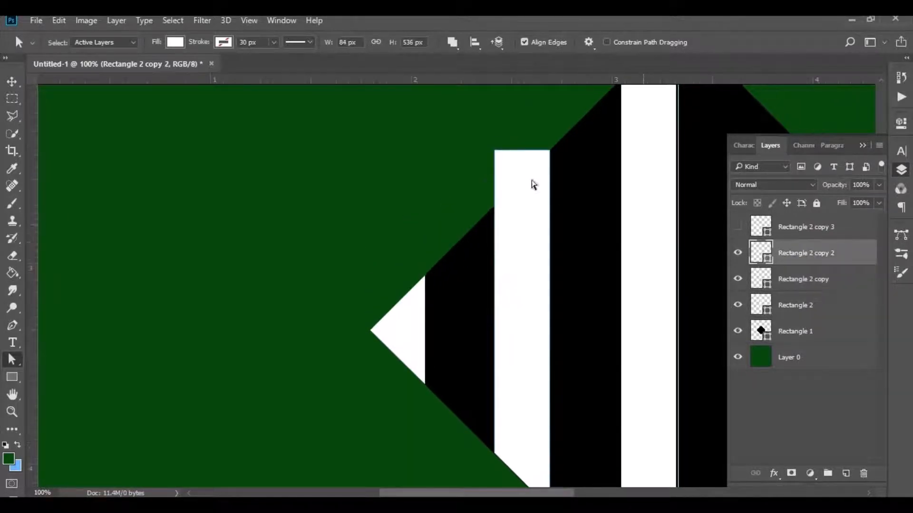
{"action": "left_click_drag", "start_coordinate": [469, 130], "coordinate": [525, 181]}
{"action": "key", "text": "Down"}
{"action": "key", "text": "Down"}
{"action": "key", "text": "Down"}
{"action": "key", "text": "Down"}
{"action": "key", "text": "Down"}
{"action": "key", "text": "Down"}
{"action": "key", "text": "Down"}
{"action": "key", "text": "Down"}
{"action": "key", "text": "Down"}
{"action": "key", "text": "Down"}
{"action": "key", "text": "Down"}
{"action": "key", "text": "Down"}
{"action": "key", "text": "Down"}
{"action": "key", "text": "Down"}
{"action": "key", "text": "Down"}
{"action": "key", "text": "Down"}
{"action": "key", "text": "Down"}
{"action": "key", "text": "Down"}
{"action": "key", "text": "Down"}
{"action": "key", "text": "Down"}
{"action": "key", "text": "Down"}
{"action": "key", "text": "Down"}
{"action": "key", "text": "Down"}
{"action": "key", "text": "Down"}
{"action": "key", "text": "Down"}
{"action": "key", "text": "Down"}
{"action": "key", "text": "Down"}
{"action": "key", "text": "Down"}
{"action": "key", "text": "Down"}
{"action": "key", "text": "Down"}
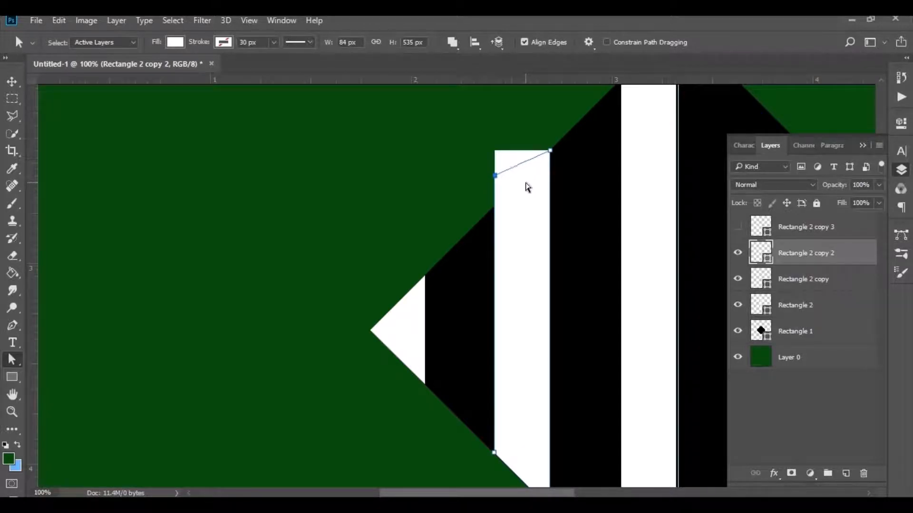
{"action": "key", "text": "Down"}
{"action": "key", "text": "Down"}
{"action": "key", "text": "Down"}
{"action": "key", "text": "Down"}
{"action": "key", "text": "Down"}
{"action": "key", "text": "Down"}
{"action": "key", "text": "Down"}
{"action": "key", "text": "Down"}
{"action": "key", "text": "Down"}
{"action": "key", "text": "Down"}
{"action": "key", "text": "Down"}
{"action": "key", "text": "Down"}
{"action": "key", "text": "Down"}
{"action": "key", "text": "Down"}
{"action": "key", "text": "Down"}
{"action": "key", "text": "Down"}
{"action": "key", "text": "Down"}
{"action": "key", "text": "Down"}
{"action": "key", "text": "Down"}
{"action": "key", "text": "Down"}
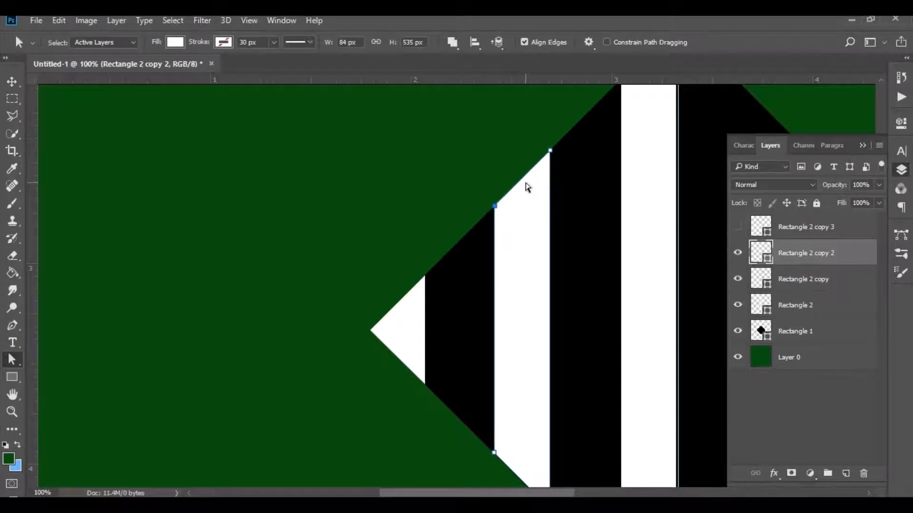
Fine-tune the middle bar's bottom-right corner on the diamond's lower-left edge, leaving the shape 536 px high.
{"action": "scroll", "coordinate": [480, 183], "scroll_direction": "down", "scroll_amount": 4}
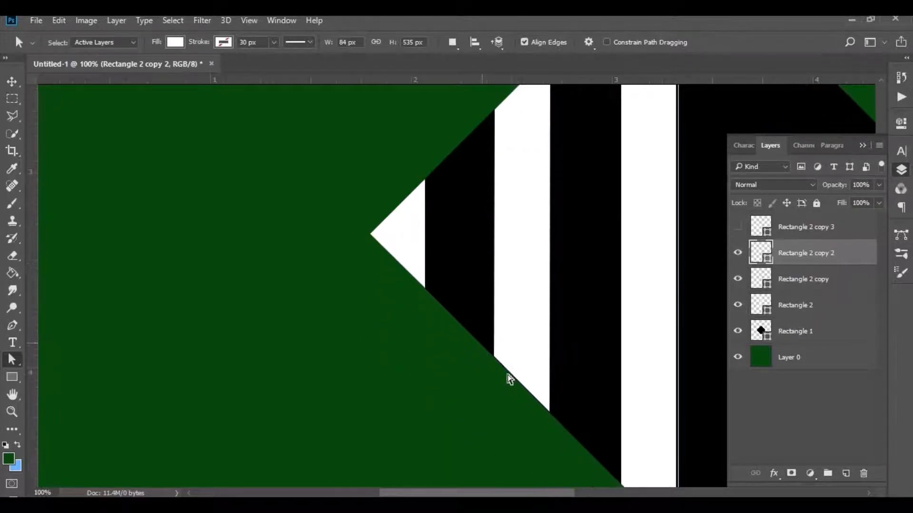
{"action": "left_click", "coordinate": [509, 379]}
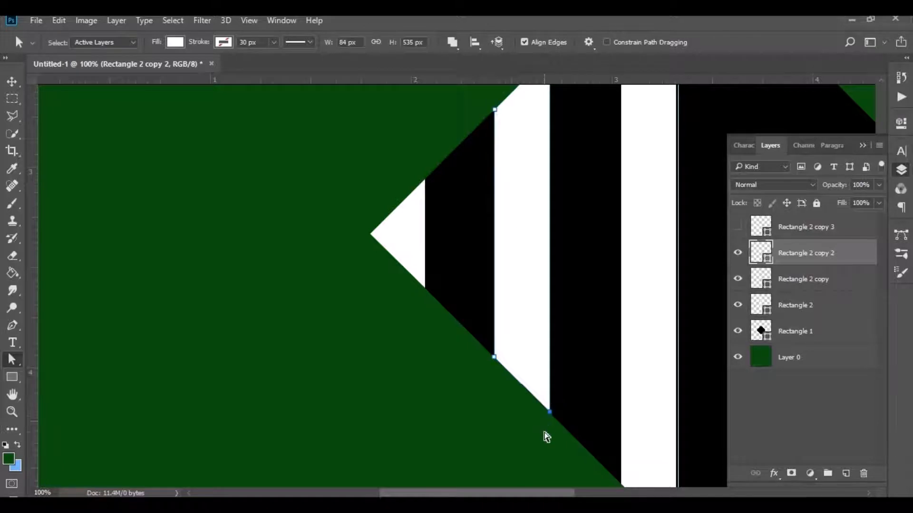
{"action": "scroll", "coordinate": [572, 387], "scroll_direction": "down", "scroll_amount": 2}
{"action": "scroll", "coordinate": [577, 374], "scroll_direction": "up", "scroll_amount": 5}
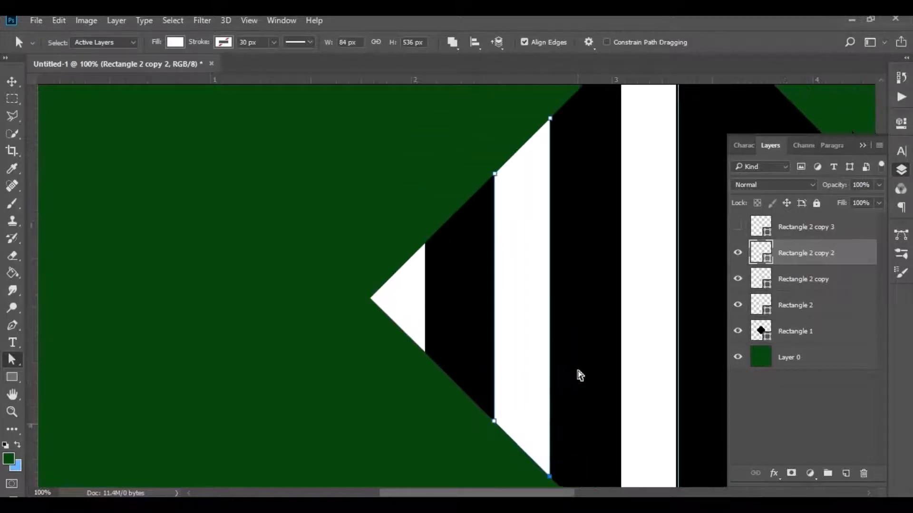
Show the diagonal bar's layer and move the bar's rightmost corner point left to the vertical guide, leaving the shape 515 px wide.
{"action": "left_click", "coordinate": [738, 227]}
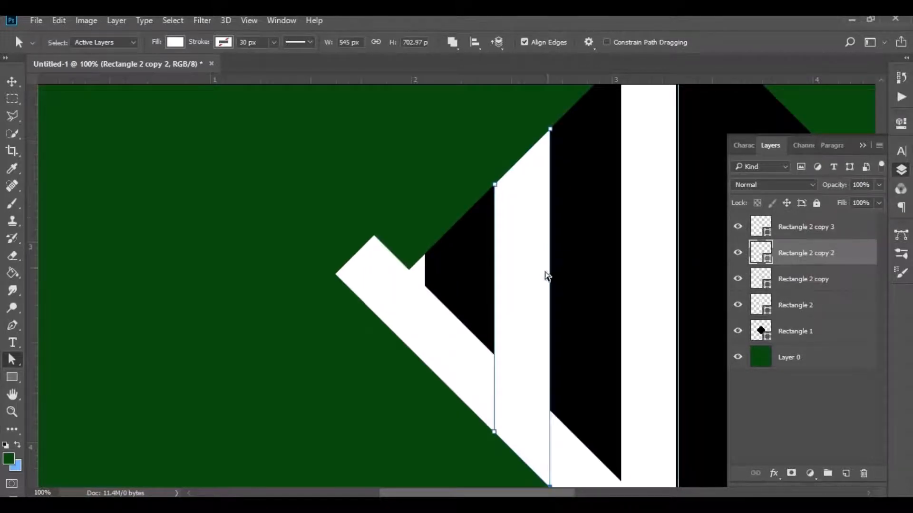
{"action": "scroll", "coordinate": [546, 273], "scroll_direction": "down", "scroll_amount": 7}
{"action": "left_click", "coordinate": [589, 450]}
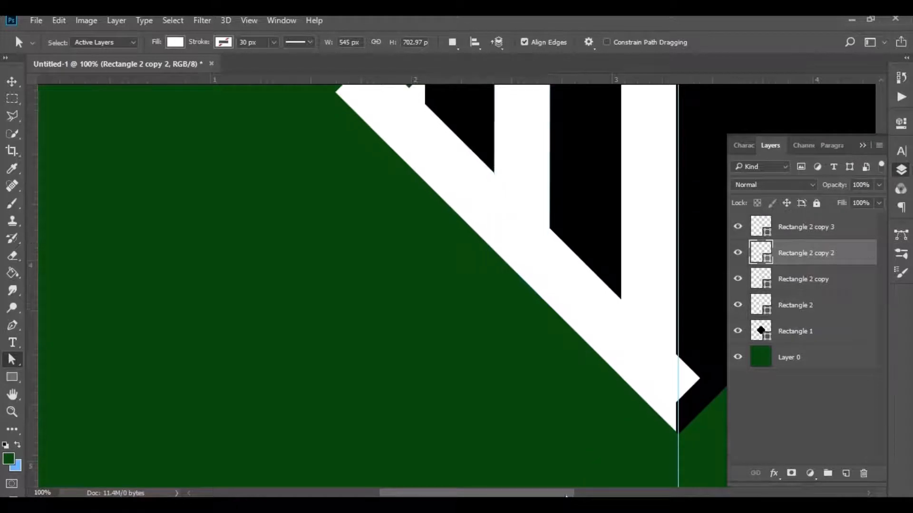
{"action": "left_click_drag", "start_coordinate": [566, 494], "coordinate": [581, 493]}
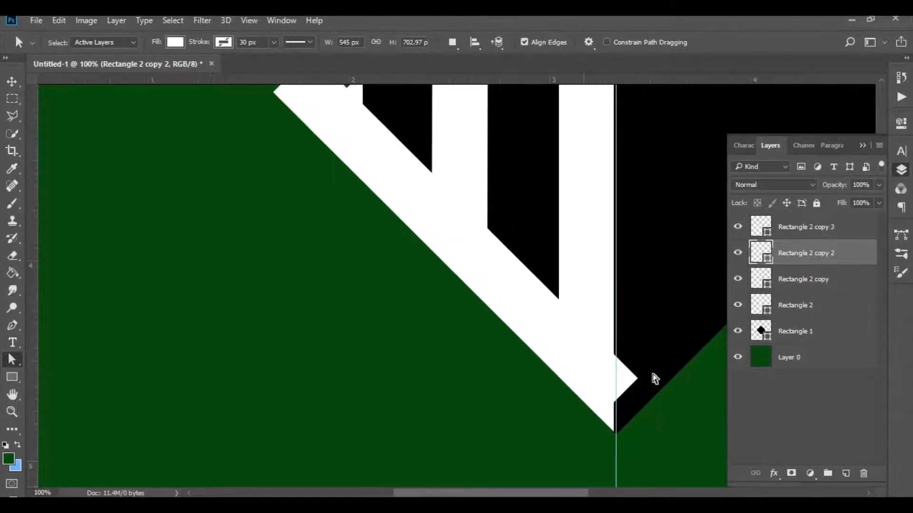
{"action": "left_click", "coordinate": [803, 233]}
{"action": "left_click_drag", "start_coordinate": [654, 351], "coordinate": [633, 440]}
{"action": "key", "text": "Left"}
{"action": "key", "text": "Left"}
{"action": "key", "text": "Left"}
{"action": "key", "text": "Left"}
{"action": "key", "text": "Left"}
{"action": "key", "text": "Left"}
{"action": "key", "text": "Left"}
{"action": "key", "text": "Left"}
{"action": "key", "text": "Left"}
{"action": "key", "text": "Left"}
{"action": "key", "text": "Left"}
{"action": "key", "text": "Left"}
{"action": "key", "text": "Left"}
{"action": "key", "text": "Left"}
{"action": "key", "text": "Left"}
{"action": "key", "text": "Left"}
{"action": "key", "text": "Left"}
{"action": "key", "text": "Left"}
{"action": "key", "text": "Left"}
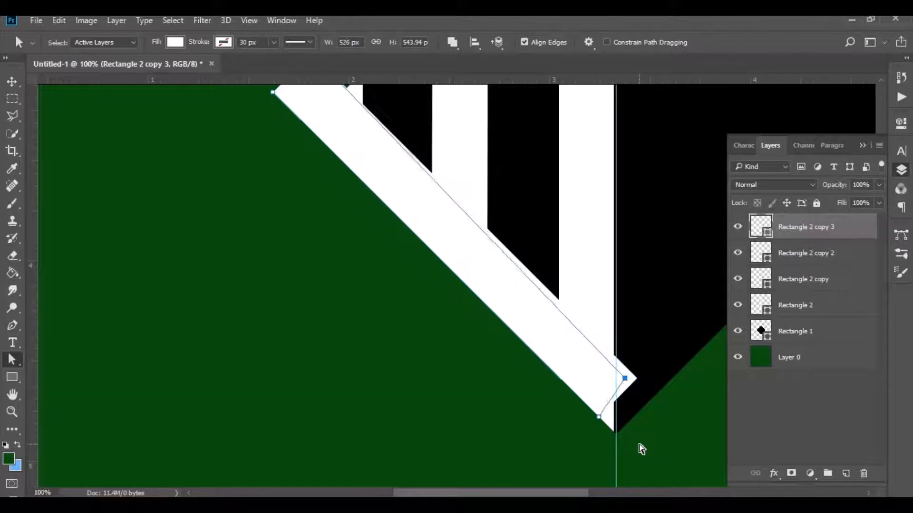
{"action": "key", "text": "Left"}
{"action": "key", "text": "Left"}
{"action": "key", "text": "Left"}
{"action": "key", "text": "Left"}
{"action": "key", "text": "Left"}
{"action": "key", "text": "Left"}
{"action": "key", "text": "Left"}
{"action": "key", "text": "Left"}
{"action": "key", "text": "Left"}
{"action": "key", "text": "Left"}
{"action": "key", "text": "Left"}
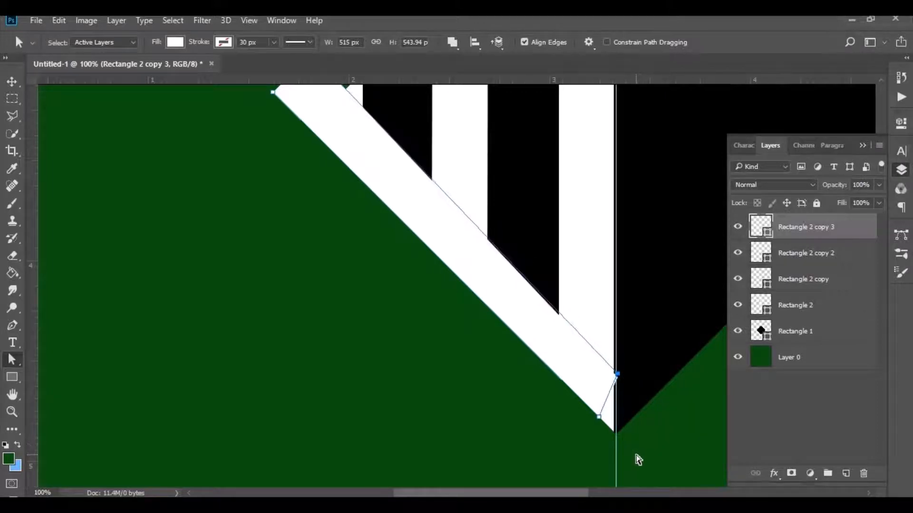
Raise the diagonal bar's lower-right corner point along the guide and nudge it left within the tall bar's right edge, leaving the shape 508 px wide.
{"action": "key", "text": "Up"}
{"action": "key", "text": "Up"}
{"action": "key", "text": "Up"}
{"action": "key", "text": "Up"}
{"action": "key", "text": "Up"}
{"action": "key", "text": "Up"}
{"action": "key", "text": "Up"}
{"action": "key", "text": "Up"}
{"action": "key", "text": "Up"}
{"action": "key", "text": "Up"}
{"action": "key", "text": "Up"}
{"action": "key", "text": "Up"}
{"action": "key", "text": "Up"}
{"action": "key", "text": "Up"}
{"action": "key", "text": "Up"}
{"action": "key", "text": "Up"}
{"action": "key", "text": "Up"}
{"action": "key", "text": "Up"}
{"action": "key", "text": "Up"}
{"action": "key", "text": "Left"}
{"action": "key", "text": "Left"}
{"action": "key", "text": "Left"}
{"action": "key", "text": "Left"}
{"action": "key", "text": "Left"}
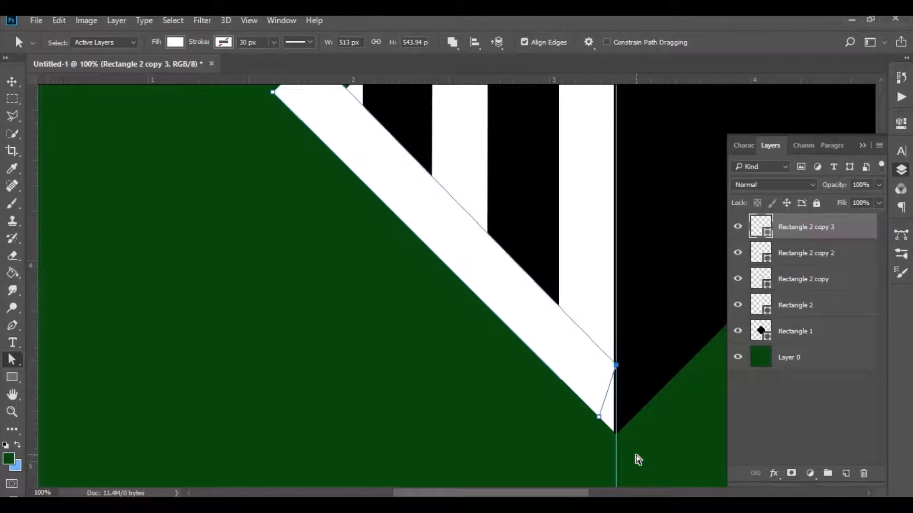
{"action": "key", "text": "Up"}
{"action": "key", "text": "Up"}
{"action": "key", "text": "Up"}
{"action": "key", "text": "Up"}
{"action": "key", "text": "Up"}
{"action": "key", "text": "Up"}
{"action": "key", "text": "Up"}
{"action": "key", "text": "Up"}
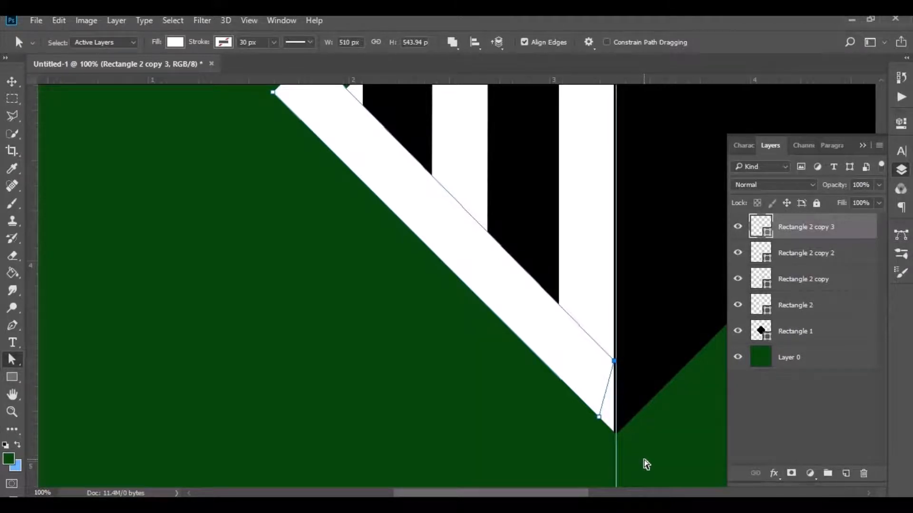
{"action": "key", "text": "Up"}
{"action": "key", "text": "Up"}
{"action": "key", "text": "Up"}
{"action": "key", "text": "Up"}
{"action": "key", "text": "Up"}
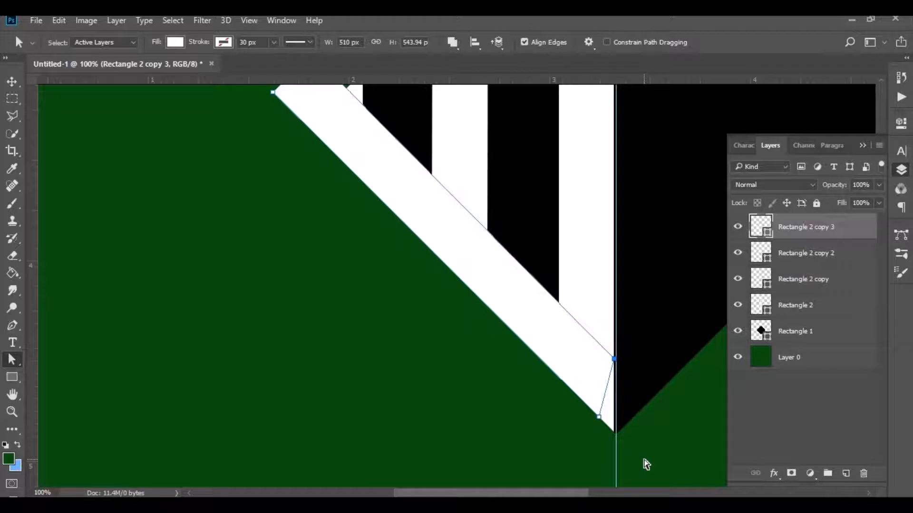
{"action": "key", "text": "Up"}
{"action": "key", "text": "Up"}
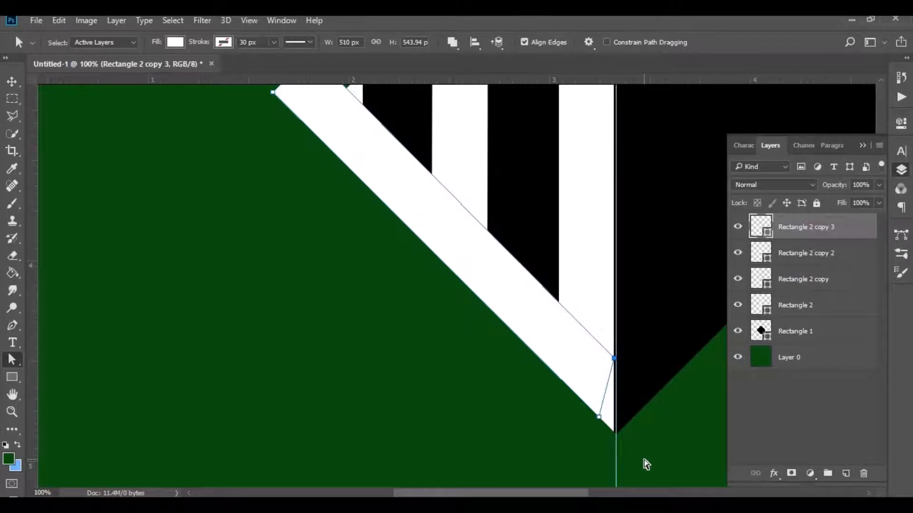
{"action": "key", "text": "Left"}
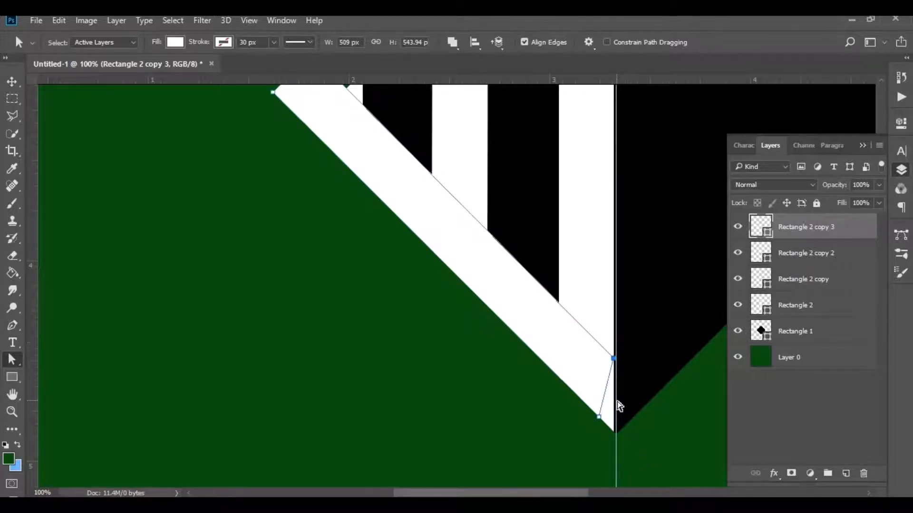
{"action": "key", "text": "Up"}
{"action": "key", "text": "Up"}
{"action": "key", "text": "Left"}
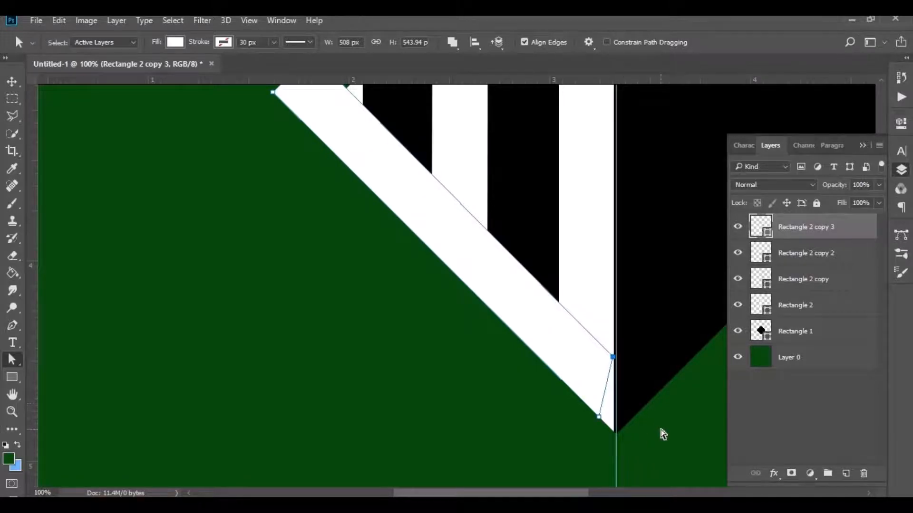
{"action": "scroll", "coordinate": [361, 330], "scroll_direction": "up", "scroll_amount": 5}
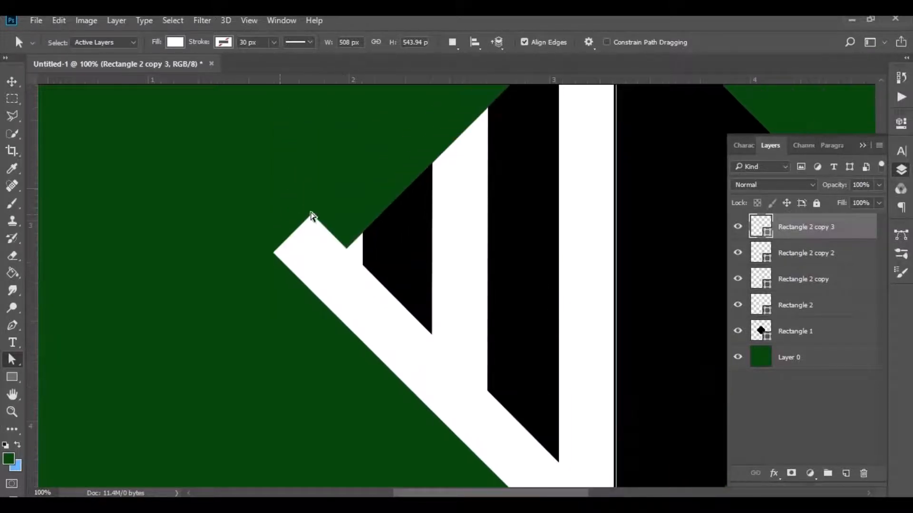
{"action": "left_click_drag", "start_coordinate": [280, 185], "coordinate": [347, 247]}
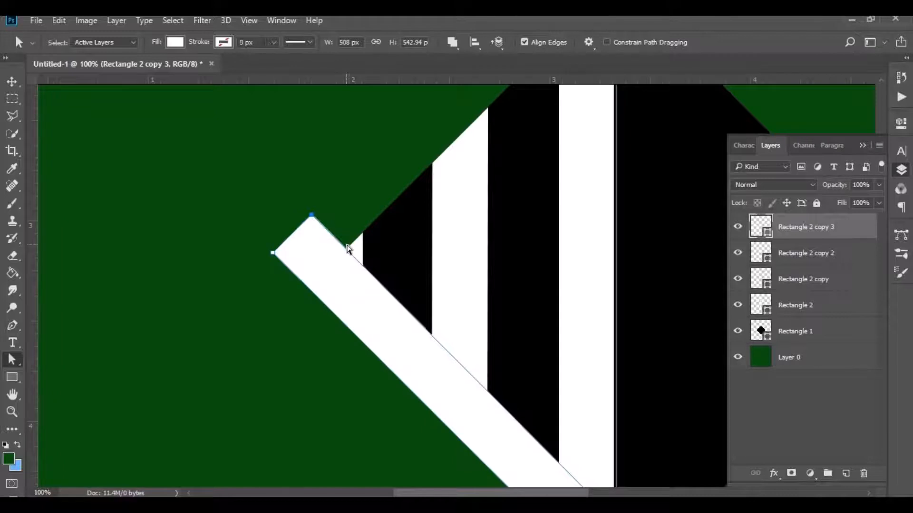
{"action": "key", "text": "shift+Down"}
{"action": "key", "text": "shift+Down"}
{"action": "key", "text": "shift+Down"}
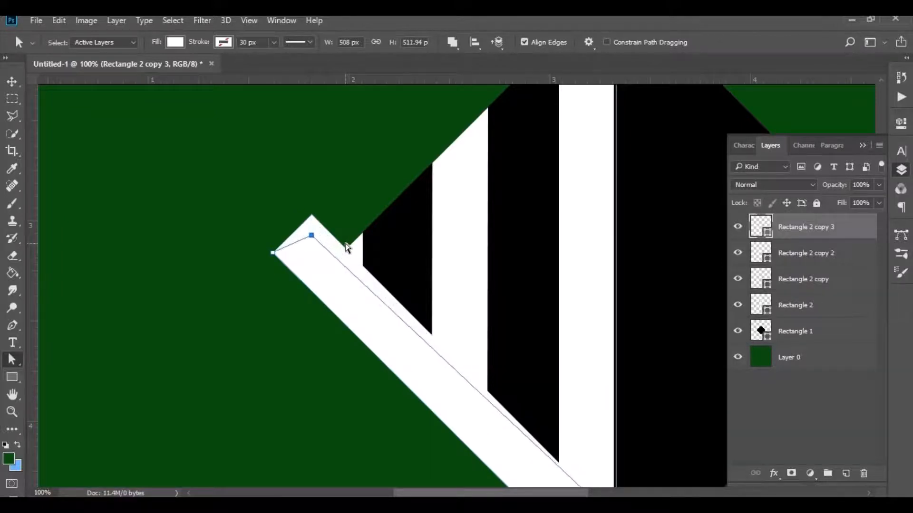
{"action": "key", "text": "ctrl+z"}
Move the diagonal bar's two upper-left end corner points in along the bar to the diamond's left corner, leaving the shape 456 px wide.
{"action": "left_click_drag", "start_coordinate": [240, 173], "coordinate": [328, 261]}
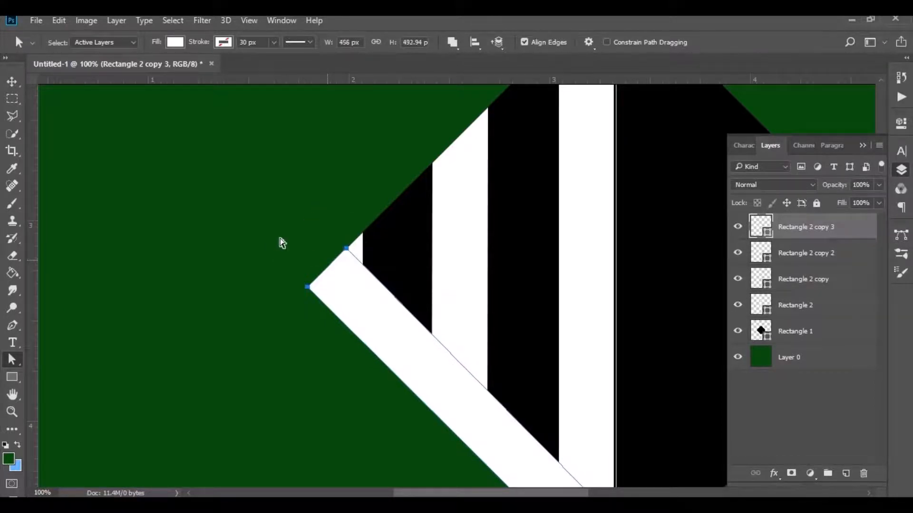
{"action": "left_click_drag", "start_coordinate": [314, 322], "coordinate": [318, 330]}
{"action": "key", "text": "Right"}
{"action": "key", "text": "Right"}
{"action": "key", "text": "Right"}
{"action": "key", "text": "Right"}
{"action": "key", "text": "Right"}
{"action": "key", "text": "Right"}
{"action": "key", "text": "Right"}
{"action": "key", "text": "Right"}
{"action": "key", "text": "Right"}
{"action": "key", "text": "Right"}
{"action": "key", "text": "Right"}
{"action": "key", "text": "Right"}
{"action": "key", "text": "Right"}
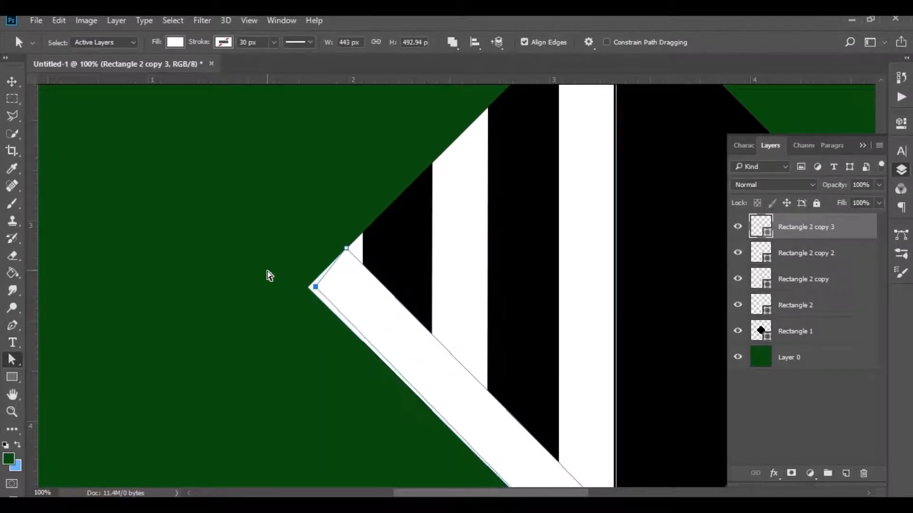
{"action": "key", "text": "Left"}
{"action": "key", "text": "Left"}
{"action": "key", "text": "Left"}
{"action": "key", "text": "Left"}
{"action": "key", "text": "Left"}
{"action": "key", "text": "Left"}
{"action": "key", "text": "Left"}
{"action": "key", "text": "Left"}
{"action": "key", "text": "Left"}
{"action": "key", "text": "Left"}
{"action": "key", "text": "Left"}
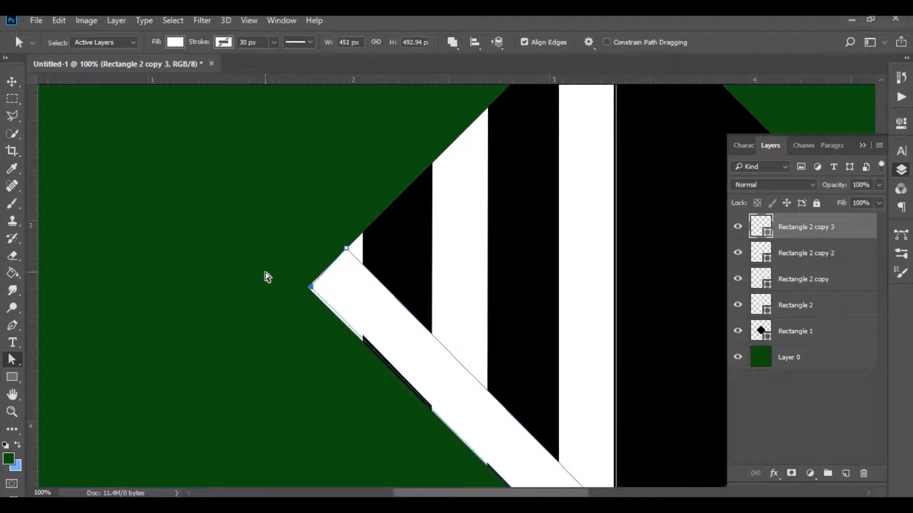
{"action": "key", "text": "Left"}
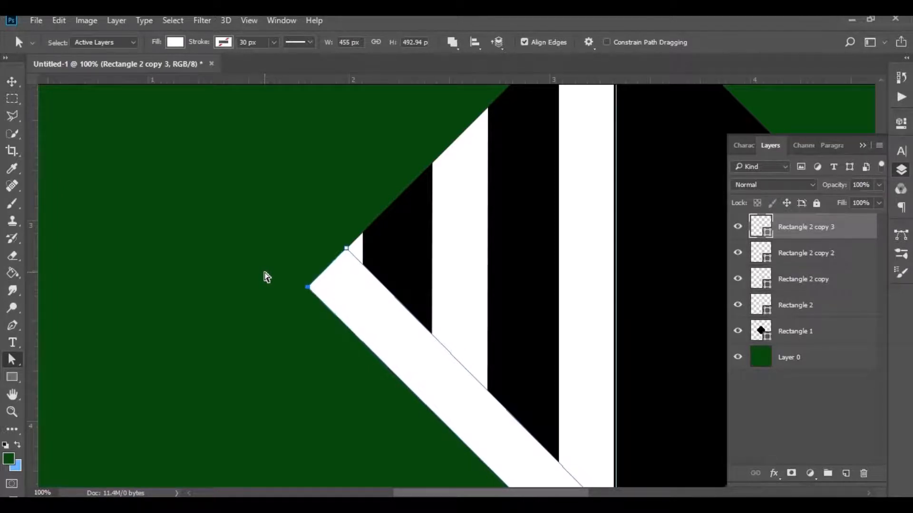
{"action": "left_click", "coordinate": [266, 278]}
{"action": "scroll", "coordinate": [266, 278], "scroll_direction": "down", "scroll_amount": 1}
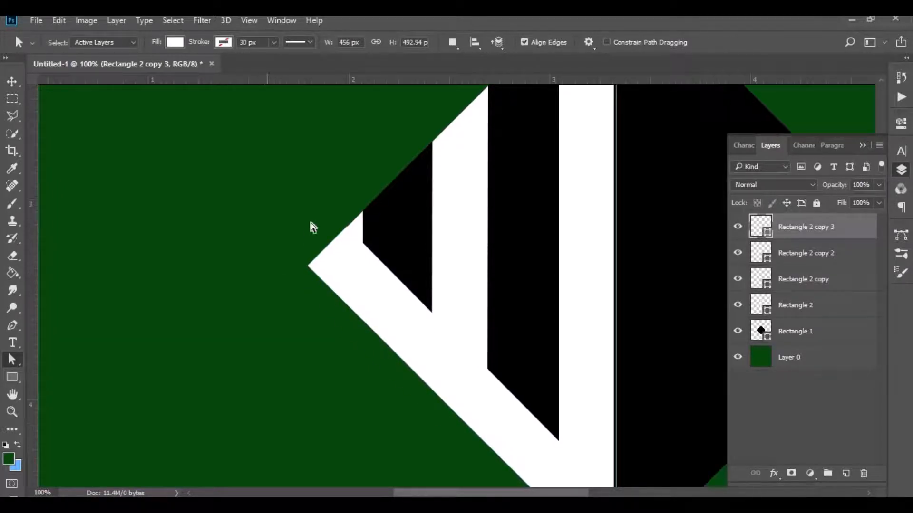
{"action": "left_click_drag", "start_coordinate": [313, 215], "coordinate": [374, 239]}
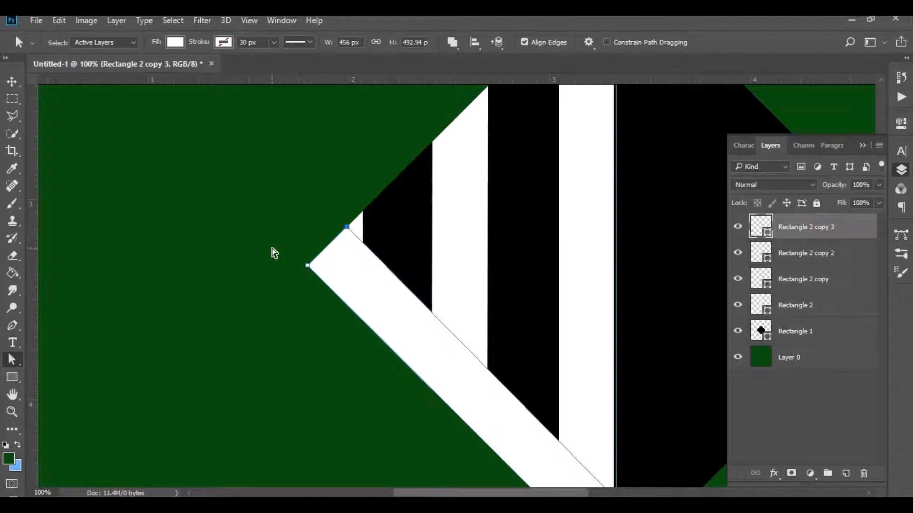
{"action": "key", "text": "Delete"}
Draw a white rectangle about 88 px wide and 816 px high over the tall bar beside the guide.
{"action": "key", "text": "ctrl+minus"}
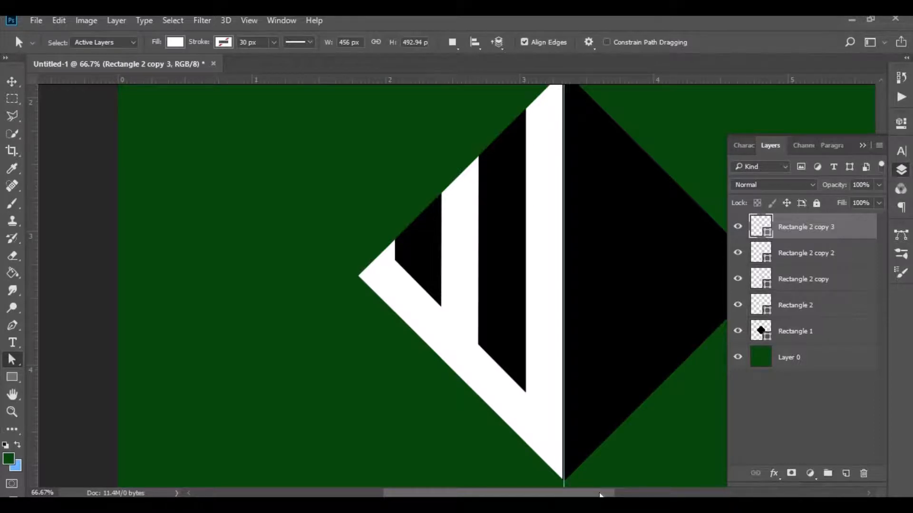
{"action": "left_click_drag", "start_coordinate": [591, 495], "coordinate": [618, 496]}
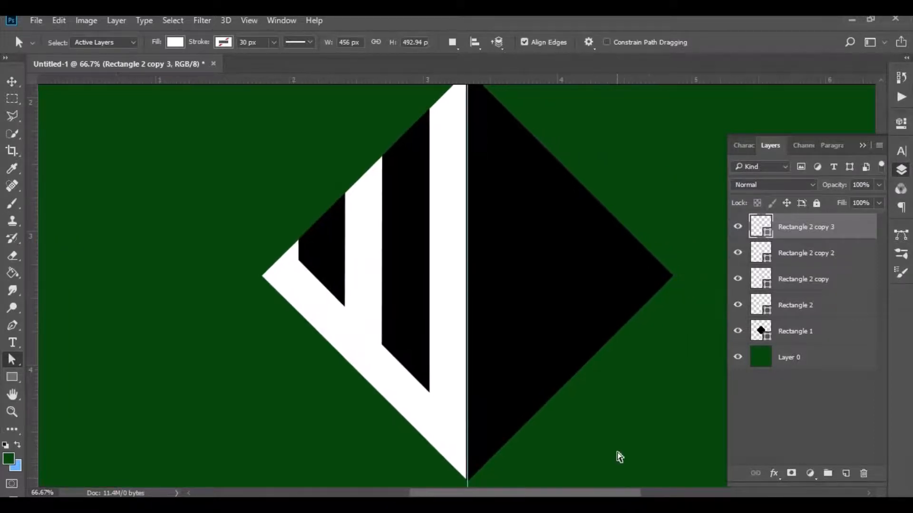
{"action": "scroll", "coordinate": [619, 456], "scroll_direction": "up", "scroll_amount": 2}
{"action": "key", "text": "ctrl+minus"}
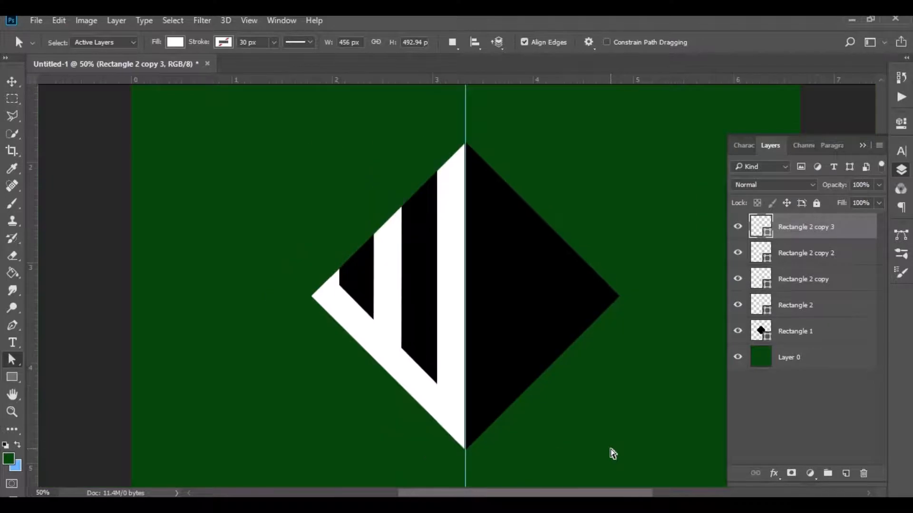
{"action": "left_click", "coordinate": [14, 381]}
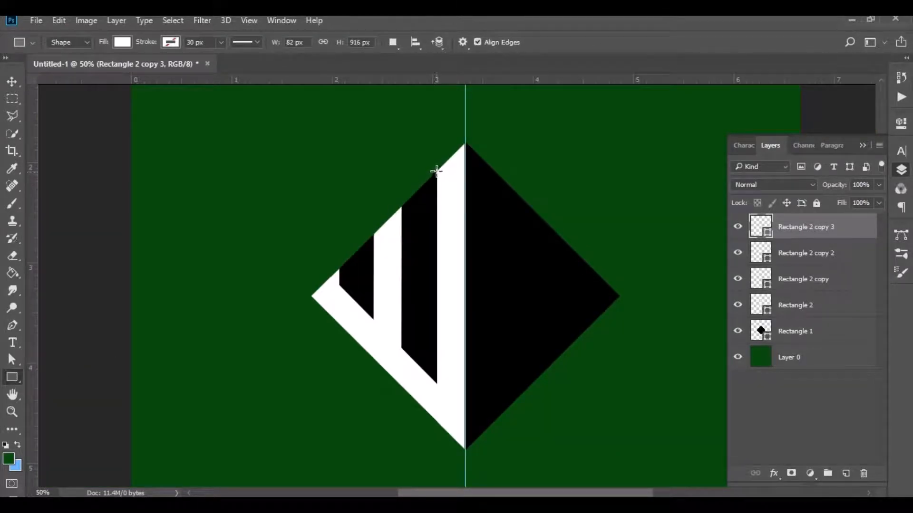
{"action": "left_click_drag", "start_coordinate": [436, 170], "coordinate": [463, 444]}
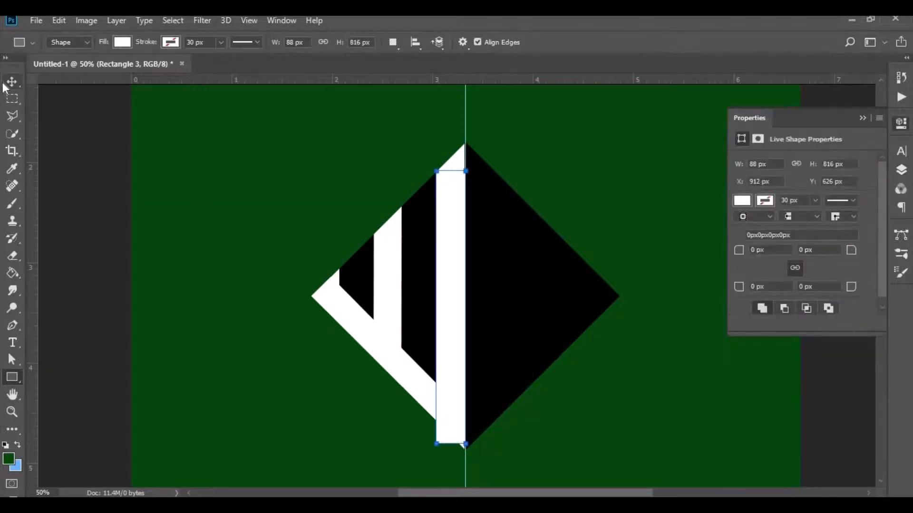
Move the new rectangle to the right side of the guide with a narrow gap, at X 1008 px and Y 543 px.
{"action": "left_click", "coordinate": [12, 81]}
{"action": "left_click_drag", "start_coordinate": [519, 265], "coordinate": [529, 242]}
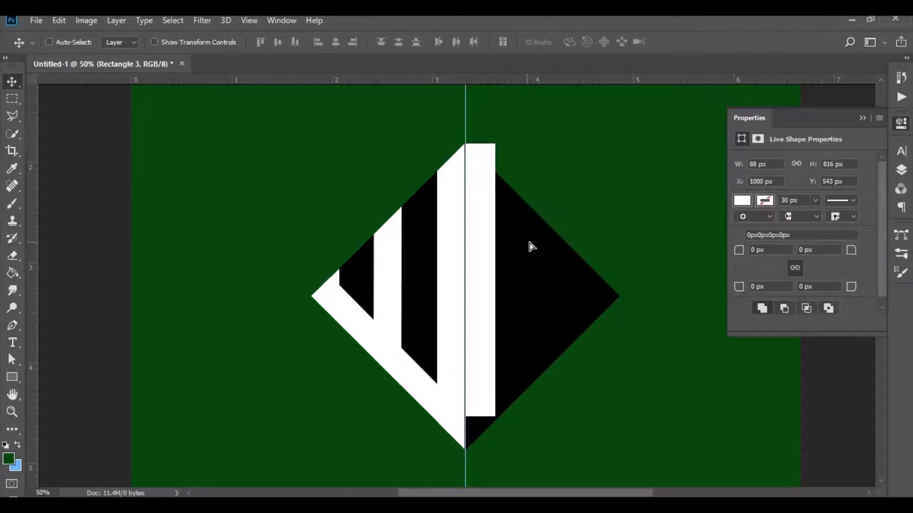
{"action": "key", "text": "Right"}
{"action": "key", "text": "Right"}
{"action": "key", "text": "Right"}
{"action": "key", "text": "Right"}
{"action": "key", "text": "Right"}
{"action": "key", "text": "Right"}
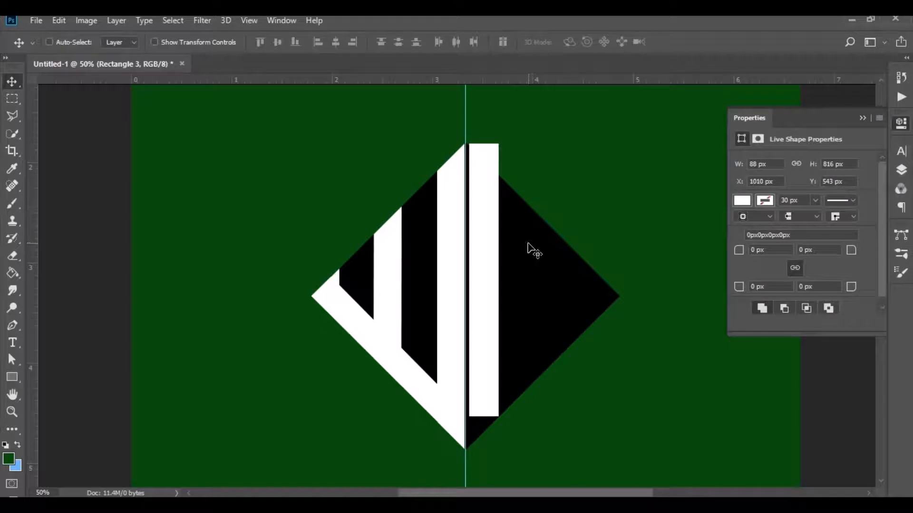
{"action": "key", "text": "Left"}
{"action": "key", "text": "Left"}
Stretch the new rectangle downward to a height of 913 px, level with the diamond's bottom tip.
{"action": "key", "text": "ctrl+t"}
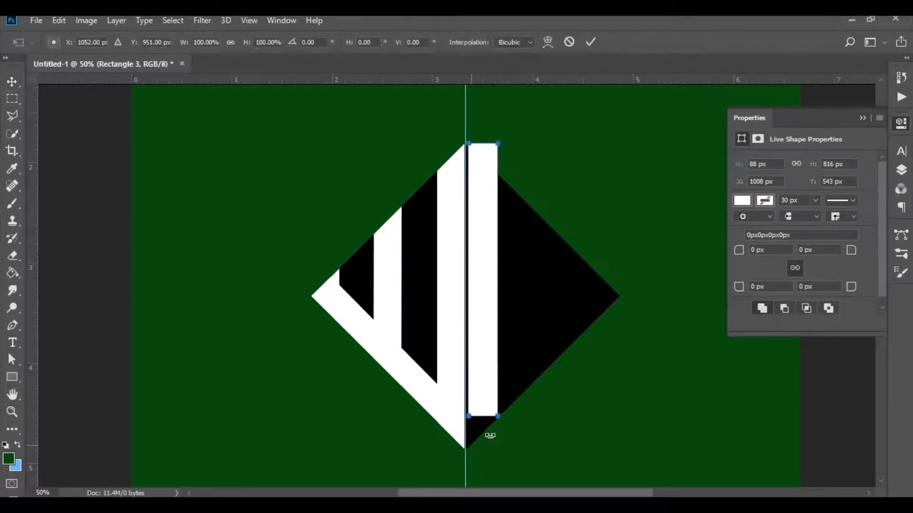
{"action": "left_click_drag", "start_coordinate": [483, 418], "coordinate": [482, 457]}
{"action": "left_click", "coordinate": [590, 42]}
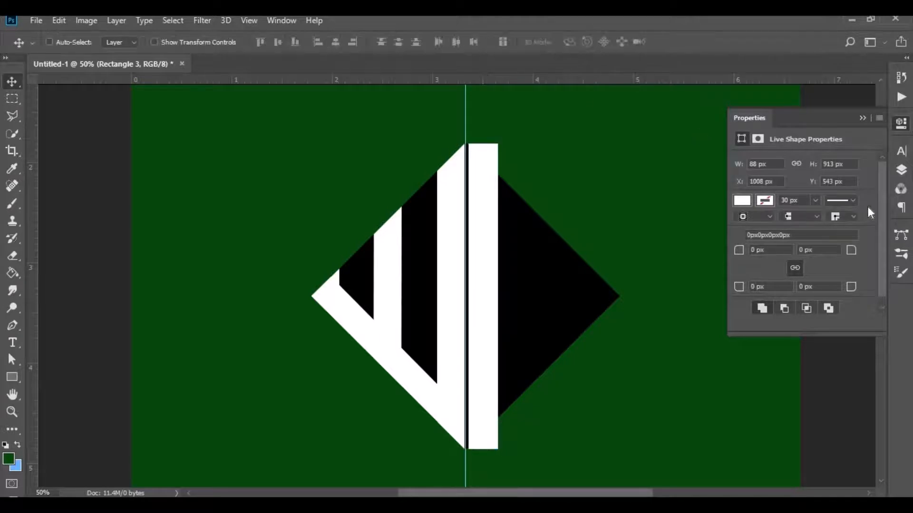
Make a copy of the Rectangle 3 layer rotated 90° clockwise, and hide that copy.
{"action": "left_click", "coordinate": [902, 172]}
{"action": "left_click_drag", "start_coordinate": [827, 240], "coordinate": [848, 475]}
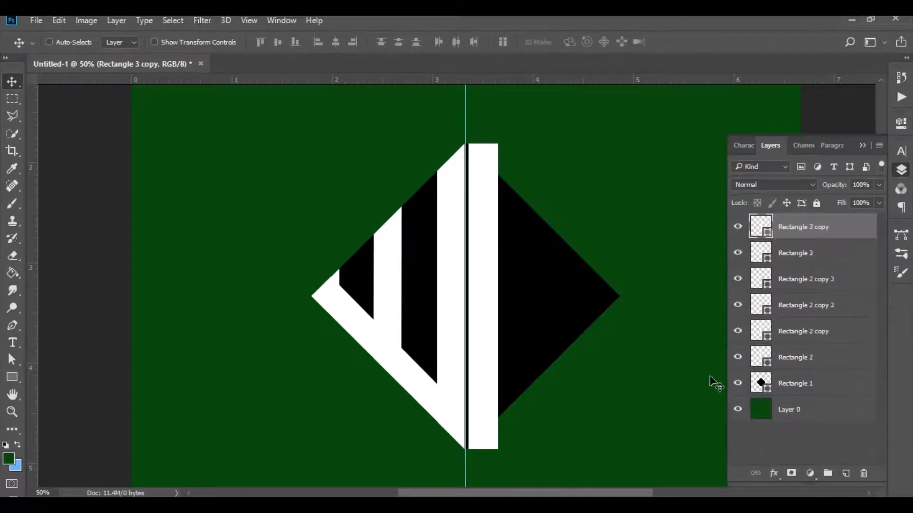
{"action": "key", "text": "ctrl+t"}
{"action": "right_click", "coordinate": [490, 247]}
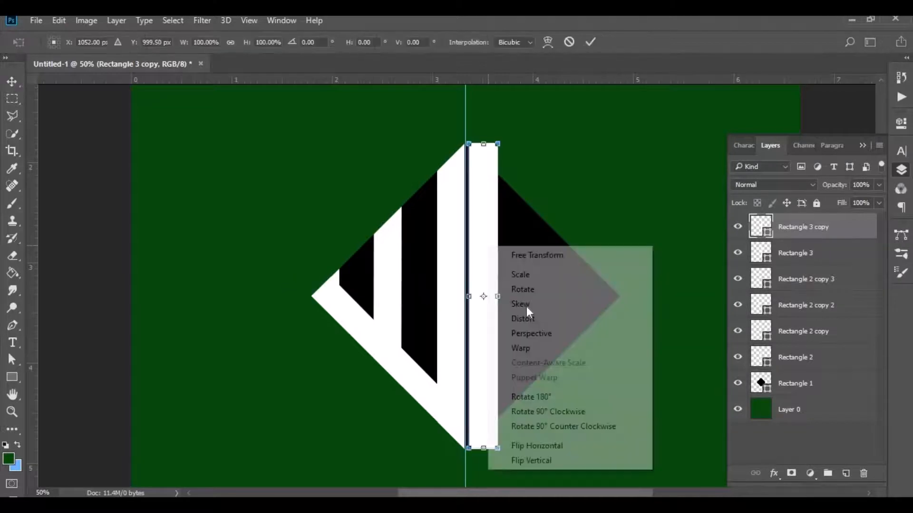
{"action": "left_click", "coordinate": [551, 412]}
{"action": "left_click", "coordinate": [592, 43]}
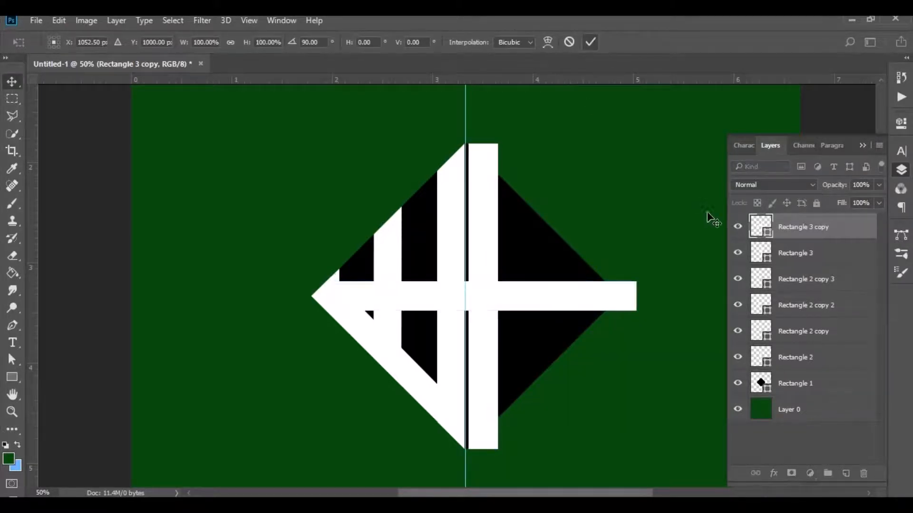
{"action": "left_click", "coordinate": [738, 227]}
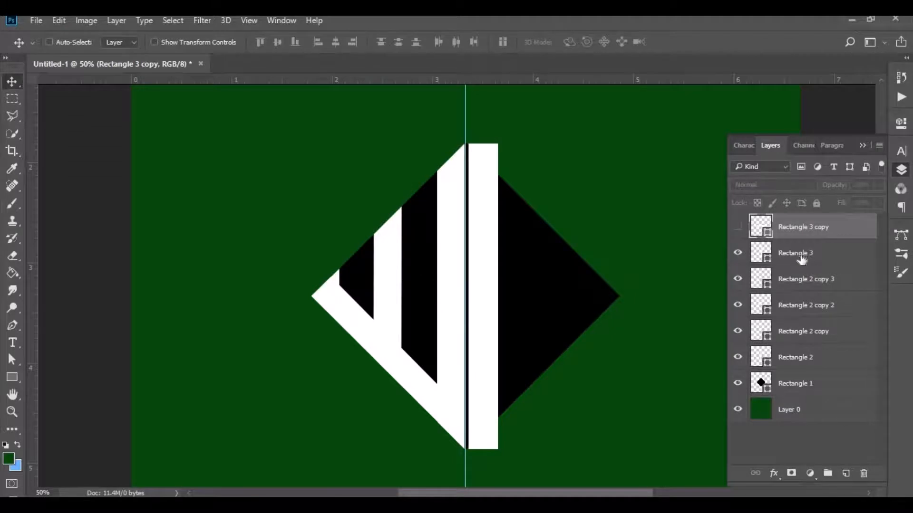
Raise the bottom-right corner point of Rectangle 3 toward the diamond's lower-right edge so its lower end slopes.
{"action": "left_click", "coordinate": [802, 259]}
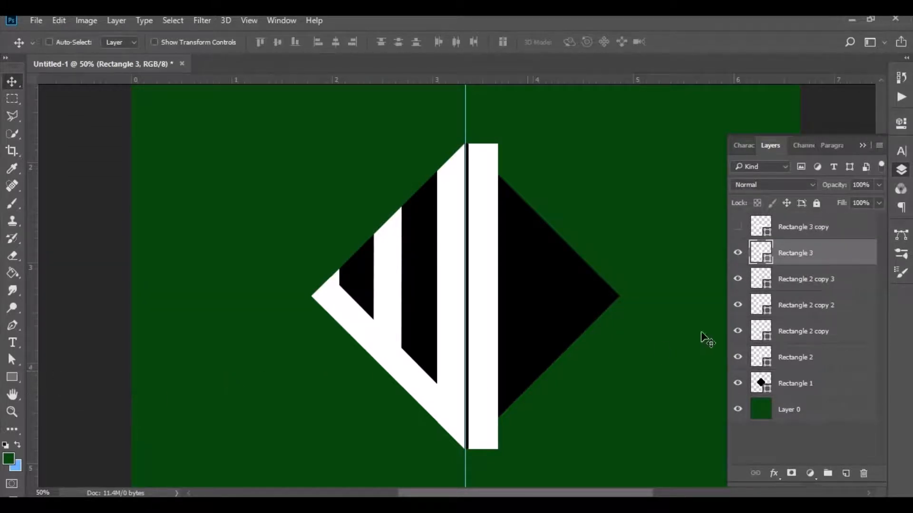
{"action": "left_click", "coordinate": [12, 359]}
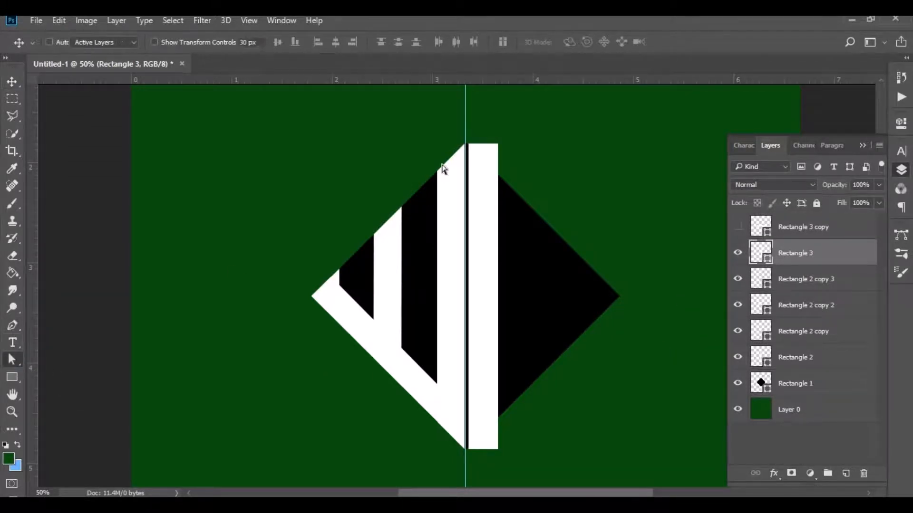
{"action": "scroll", "coordinate": [579, 362], "scroll_direction": "down", "scroll_amount": 5}
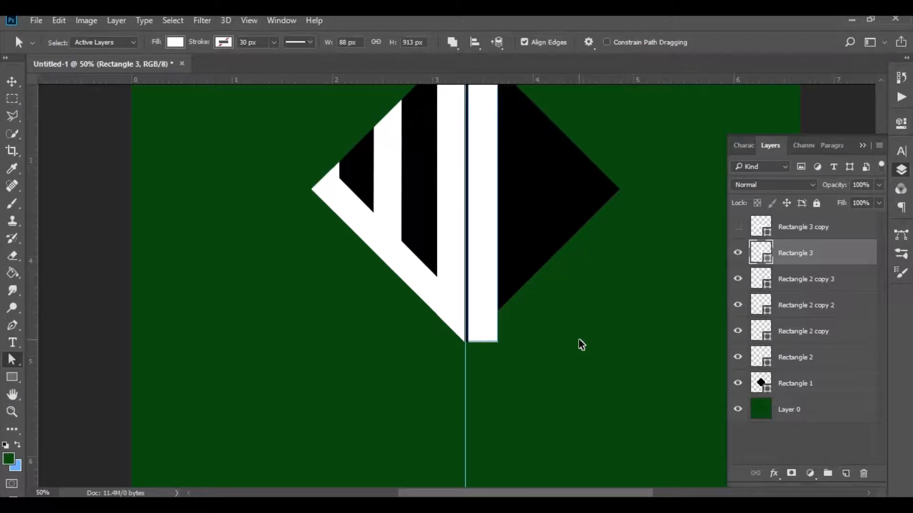
{"action": "key", "text": "ctrl+plus"}
{"action": "key", "text": "ctrl+plus"}
{"action": "scroll", "coordinate": [604, 351], "scroll_direction": "down", "scroll_amount": 6}
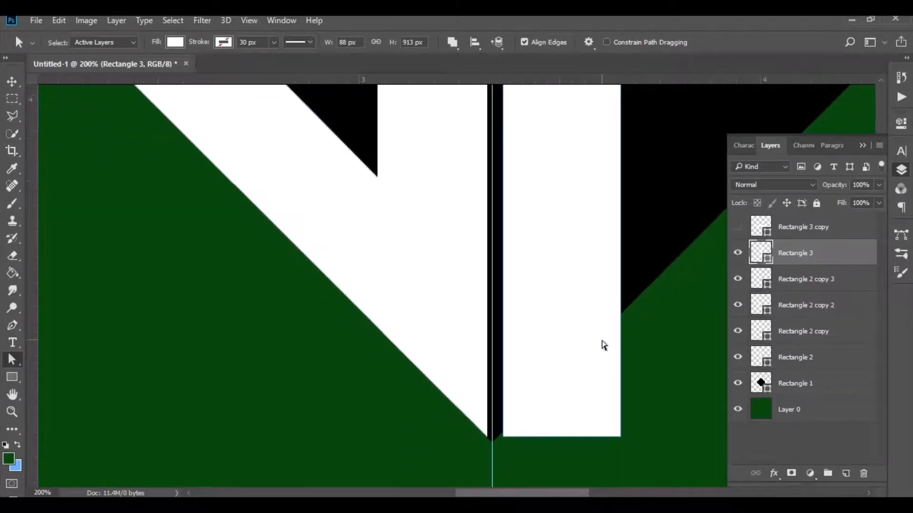
{"action": "left_click_drag", "start_coordinate": [658, 384], "coordinate": [600, 450]}
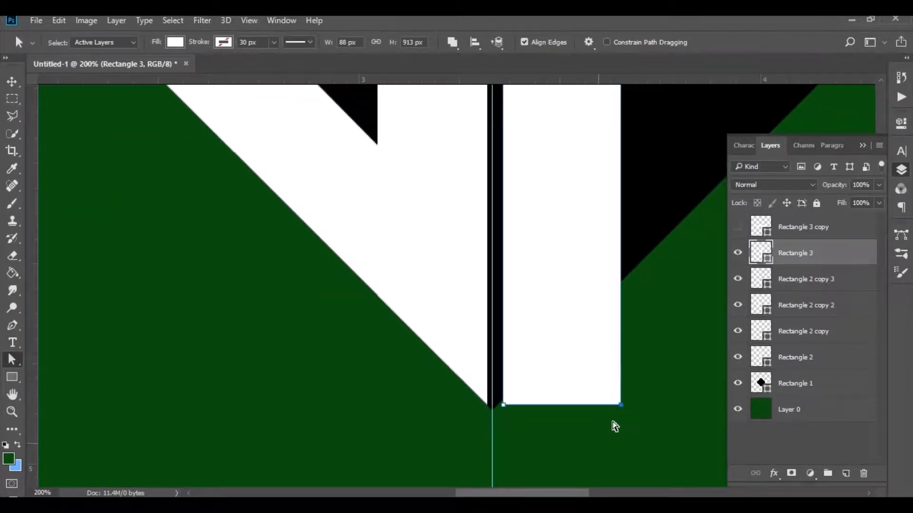
{"action": "key", "text": "Up"}
{"action": "key", "text": "Up"}
{"action": "key", "text": "Up"}
{"action": "key", "text": "Up"}
{"action": "key", "text": "Up"}
{"action": "key", "text": "Up"}
{"action": "key", "text": "Up"}
{"action": "key", "text": "Up"}
{"action": "key", "text": "Up"}
{"action": "key", "text": "Up"}
{"action": "key", "text": "Up"}
{"action": "key", "text": "Up"}
{"action": "key", "text": "Up"}
{"action": "key", "text": "Up"}
{"action": "key", "text": "Up"}
{"action": "key", "text": "Up"}
{"action": "key", "text": "Up"}
{"action": "key", "text": "Up"}
{"action": "key", "text": "Up"}
{"action": "key", "text": "Up"}
{"action": "key", "text": "Up"}
{"action": "key", "text": "Up"}
{"action": "key", "text": "Up"}
{"action": "key", "text": "Up"}
{"action": "key", "text": "Up"}
{"action": "key", "text": "Up"}
{"action": "key", "text": "Up"}
{"action": "key", "text": "Up"}
{"action": "key", "text": "Up"}
{"action": "key", "text": "Up"}
{"action": "key", "text": "Up"}
{"action": "key", "text": "Up"}
{"action": "key", "text": "Up"}
{"action": "key", "text": "Up"}
{"action": "key", "text": "Up"}
{"action": "key", "text": "Up"}
{"action": "key", "text": "Up"}
{"action": "key", "text": "Up"}
{"action": "key", "text": "Up"}
{"action": "key", "text": "Up"}
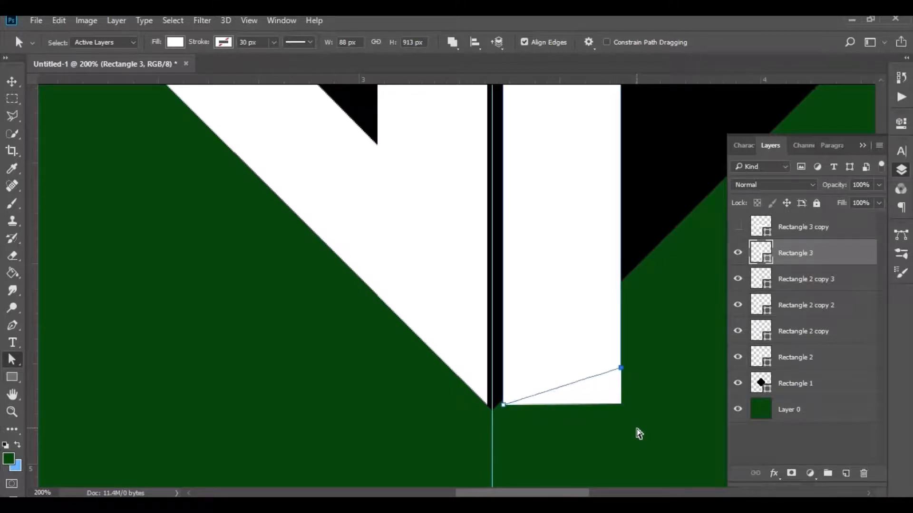
{"action": "key", "text": "Up"}
{"action": "key", "text": "Up"}
{"action": "key", "text": "Up"}
{"action": "key", "text": "Up"}
{"action": "key", "text": "Up"}
{"action": "key", "text": "Up"}
{"action": "key", "text": "Up"}
{"action": "key", "text": "Up"}
{"action": "key", "text": "Up"}
{"action": "key", "text": "Up"}
{"action": "key", "text": "Up"}
{"action": "key", "text": "Up"}
{"action": "key", "text": "Up"}
{"action": "key", "text": "Up"}
{"action": "key", "text": "Up"}
{"action": "key", "text": "Up"}
{"action": "key", "text": "Up"}
{"action": "key", "text": "Up"}
{"action": "key", "text": "Up"}
{"action": "key", "text": "Up"}
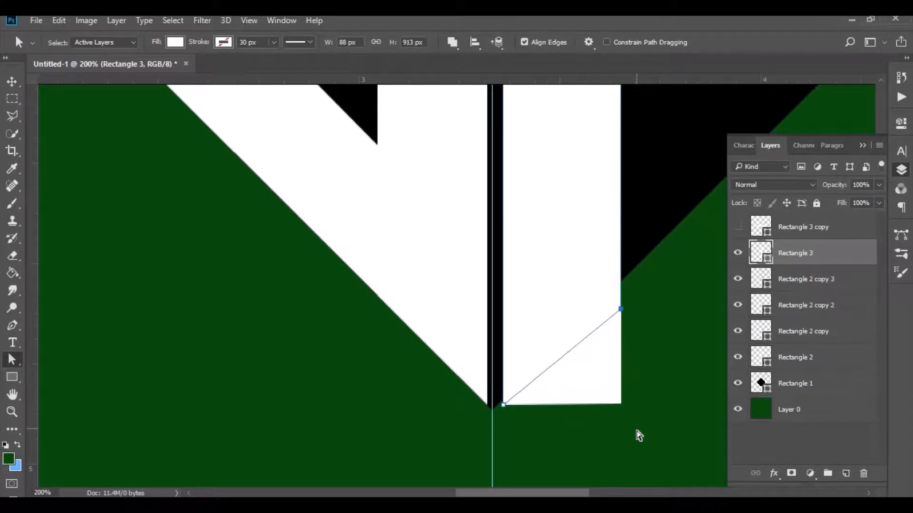
Fine-tune the bottom-left corner point of Rectangle 3 upward onto the diamond's lower-right edge, leaving the shape 908 px high.
{"action": "left_click_drag", "start_coordinate": [540, 400], "coordinate": [499, 434]}
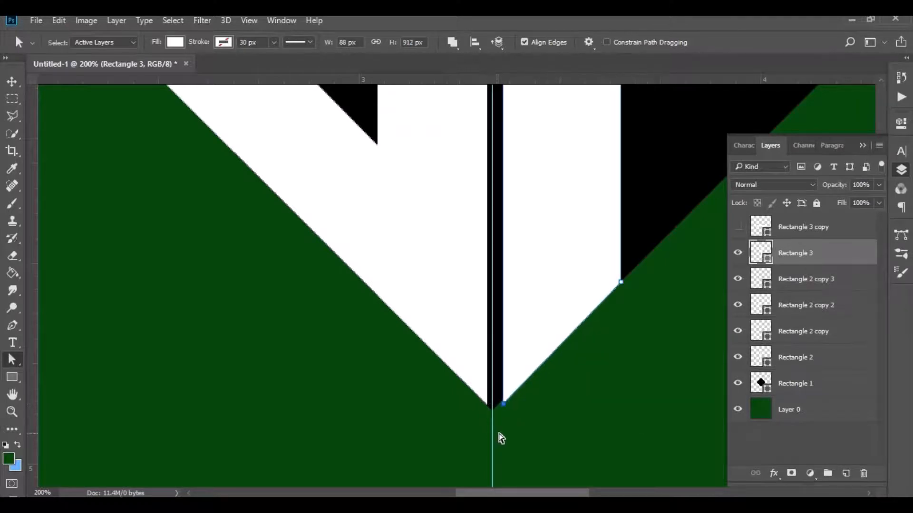
{"action": "left_click", "coordinate": [517, 434]}
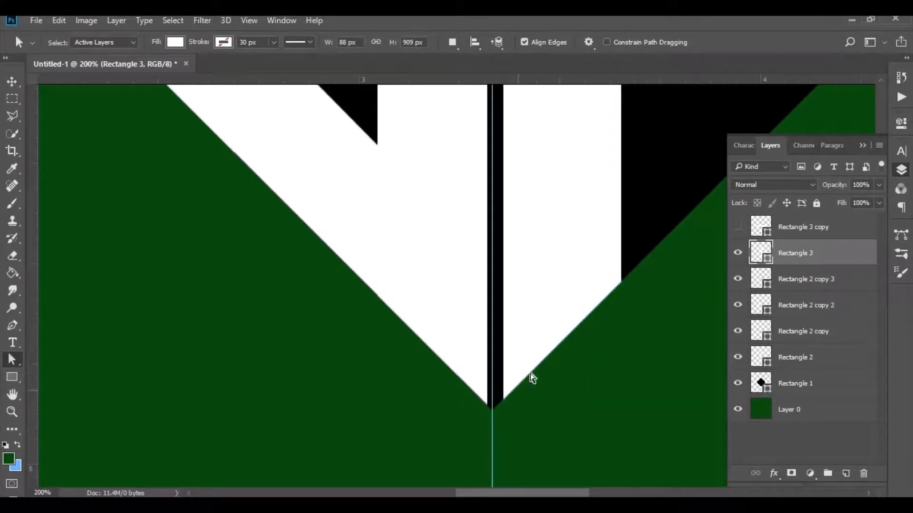
{"action": "left_click_drag", "start_coordinate": [532, 378], "coordinate": [497, 424]}
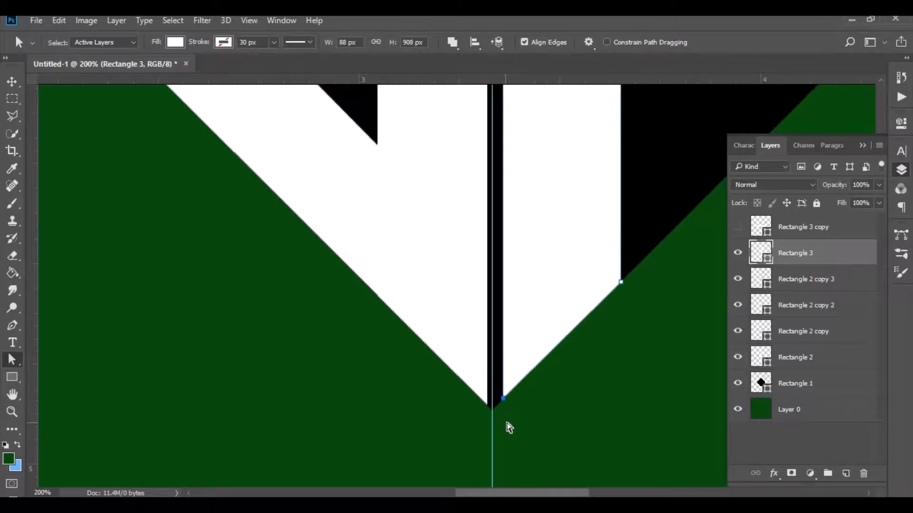
{"action": "left_click", "coordinate": [510, 428]}
Lower the top-right corner point of Rectangle 3 onto the diamond's upper-right edge.
{"action": "scroll", "coordinate": [652, 351], "scroll_direction": "up", "scroll_amount": 10}
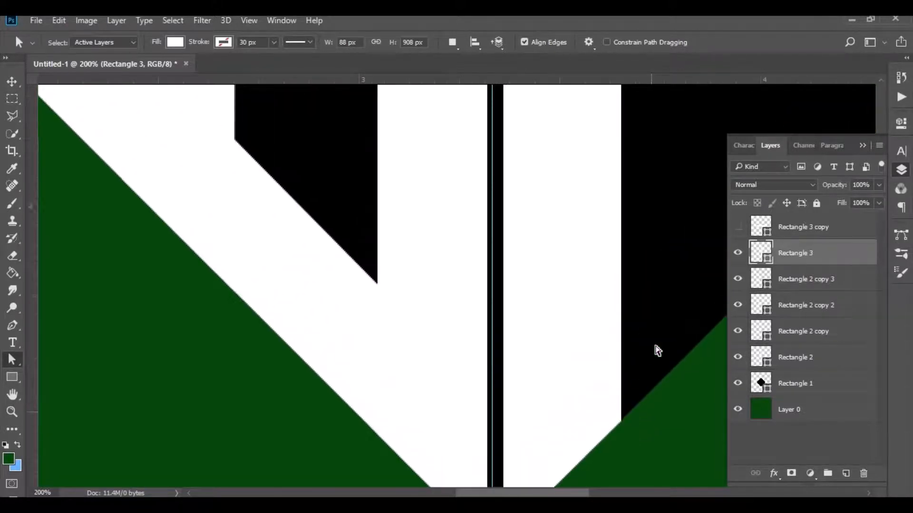
{"action": "scroll", "coordinate": [678, 301], "scroll_direction": "up", "scroll_amount": 10}
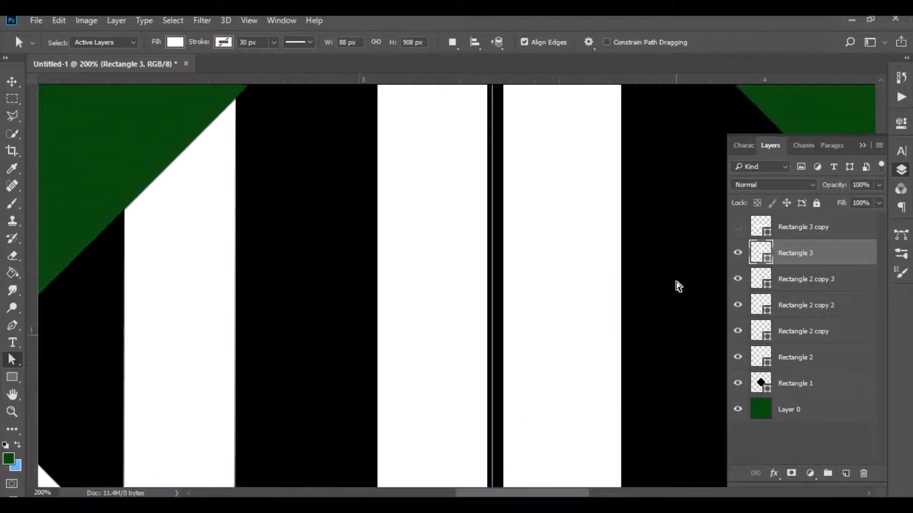
{"action": "scroll", "coordinate": [679, 283], "scroll_direction": "up", "scroll_amount": 6}
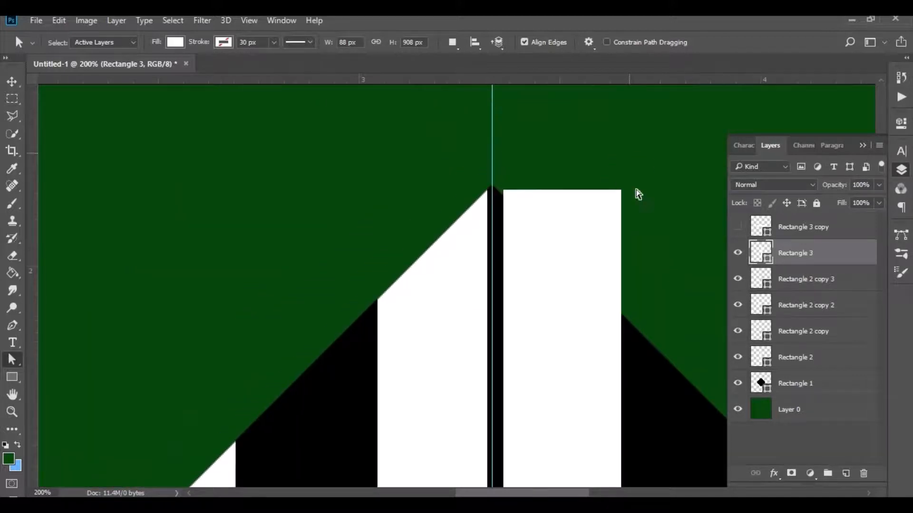
{"action": "left_click_drag", "start_coordinate": [636, 189], "coordinate": [620, 314]}
Lower the top-left corner point of Rectangle 3 onto the diamond's upper-right edge, leaving the shape 903 px high.
{"action": "left_click_drag", "start_coordinate": [540, 166], "coordinate": [498, 208]}
{"action": "key", "text": "Down"}
{"action": "key", "text": "Down"}
{"action": "key", "text": "Down"}
{"action": "key", "text": "Down"}
{"action": "key", "text": "Down"}
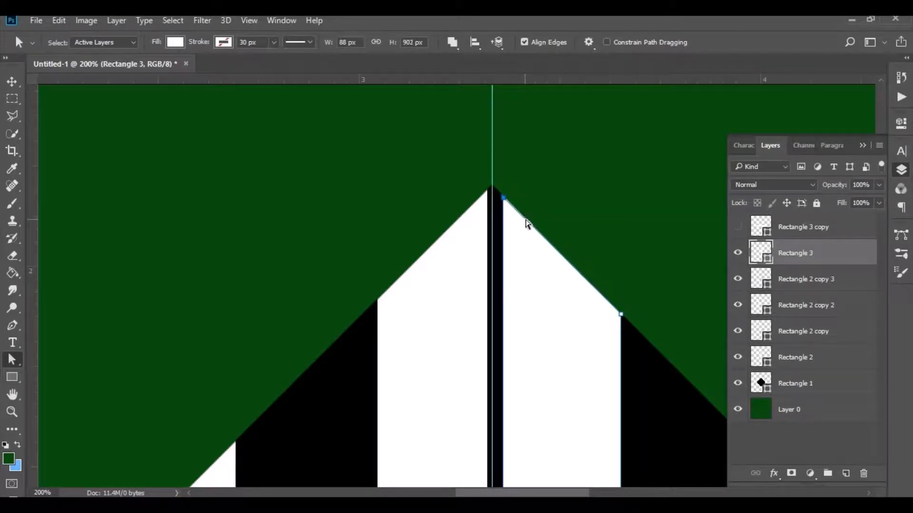
{"action": "left_click", "coordinate": [590, 223]}
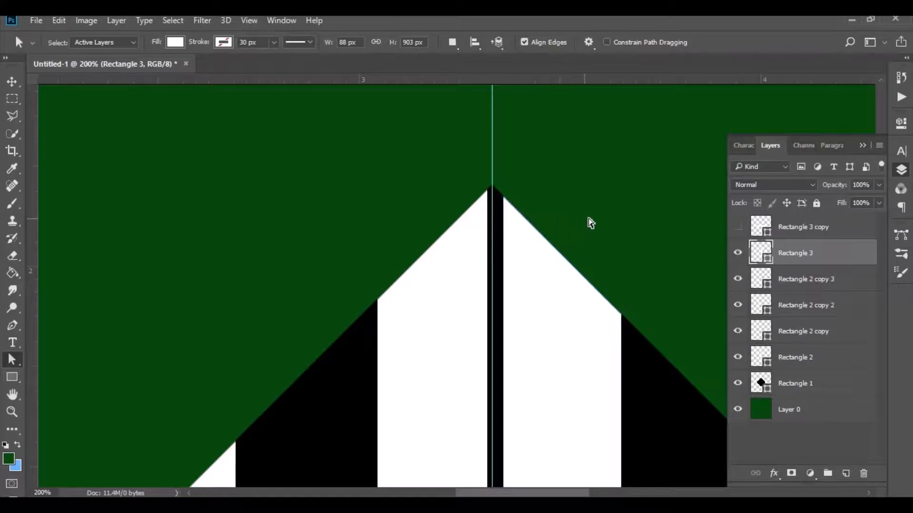
{"action": "key", "text": "ctrl+minus"}
{"action": "key", "text": "ctrl+minus"}
{"action": "key", "text": "ctrl+minus"}
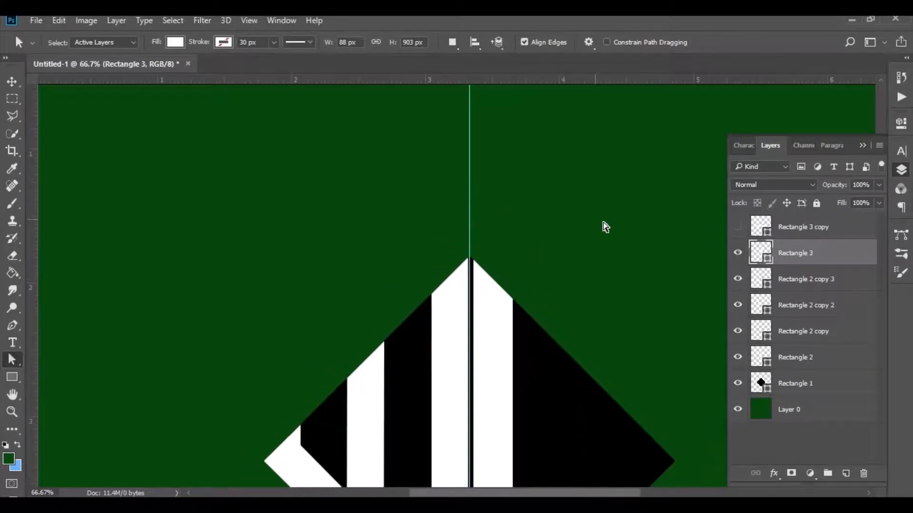
Duplicate Rectangle 3, rotate the copy to 45.45° and place it along the diamond's lower-right edge.
{"action": "scroll", "coordinate": [616, 254], "scroll_direction": "down", "scroll_amount": 5}
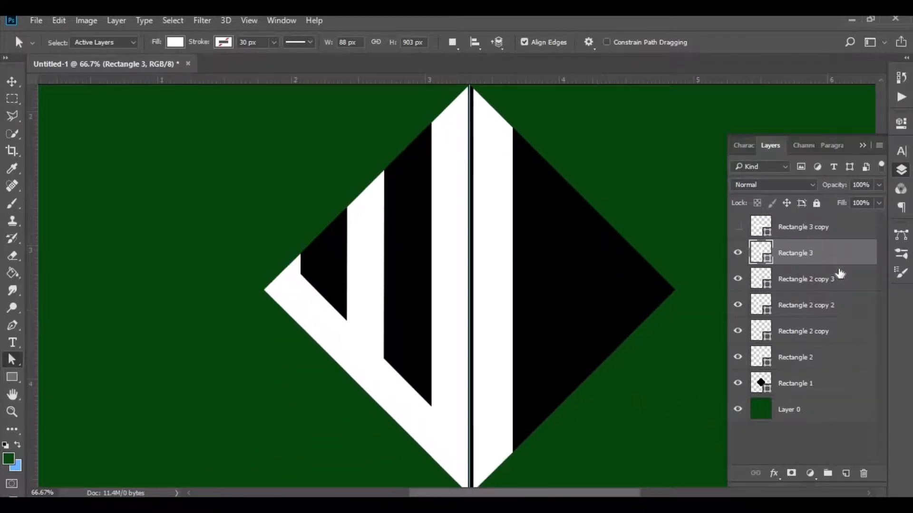
{"action": "key", "text": "ctrl+j"}
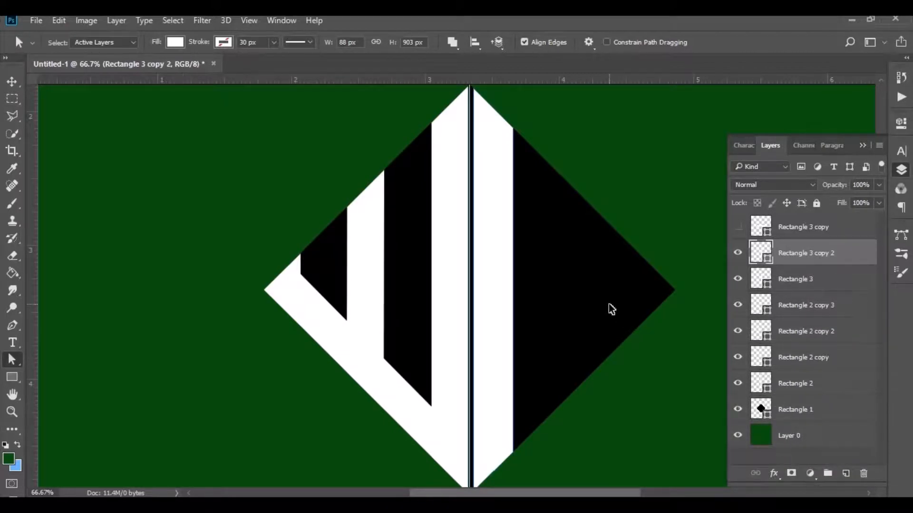
{"action": "key", "text": "ctrl+t"}
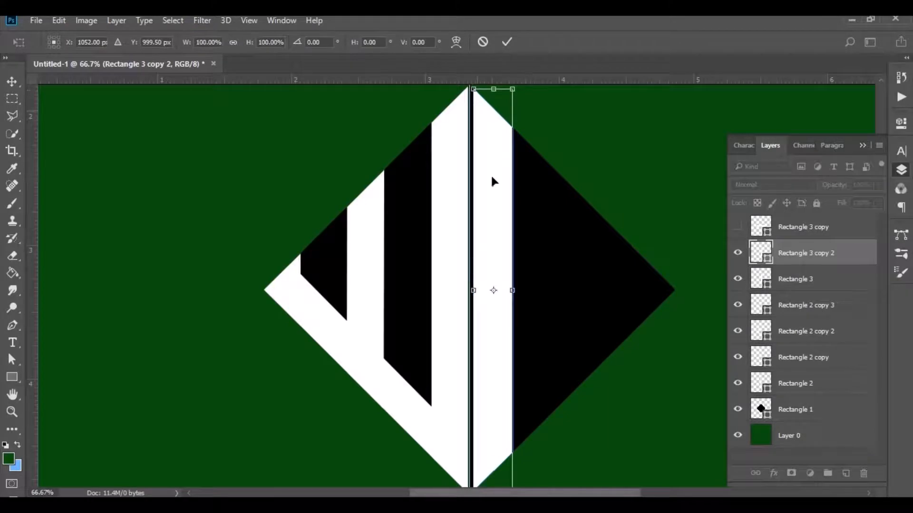
{"action": "left_click_drag", "start_coordinate": [598, 206], "coordinate": [676, 271]}
{"action": "scroll", "coordinate": [676, 315], "scroll_direction": "down", "scroll_amount": 3}
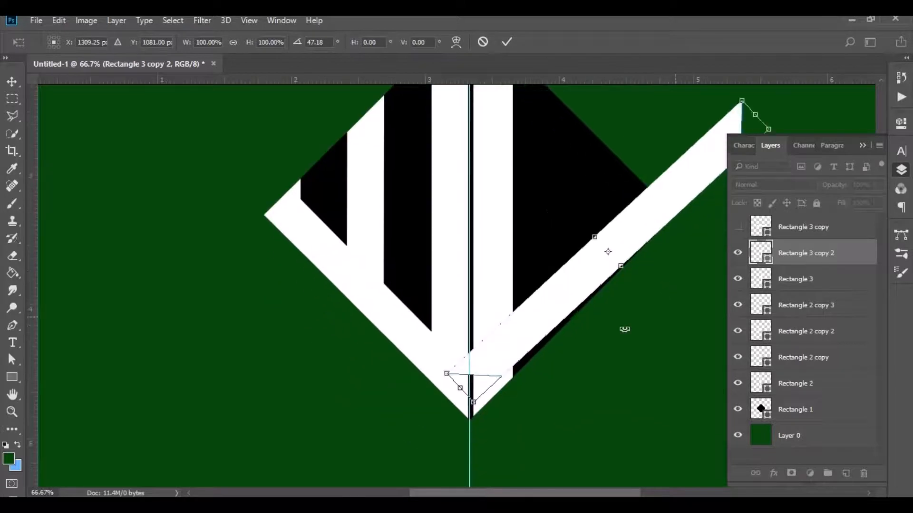
{"action": "left_click_drag", "start_coordinate": [529, 331], "coordinate": [531, 332]}
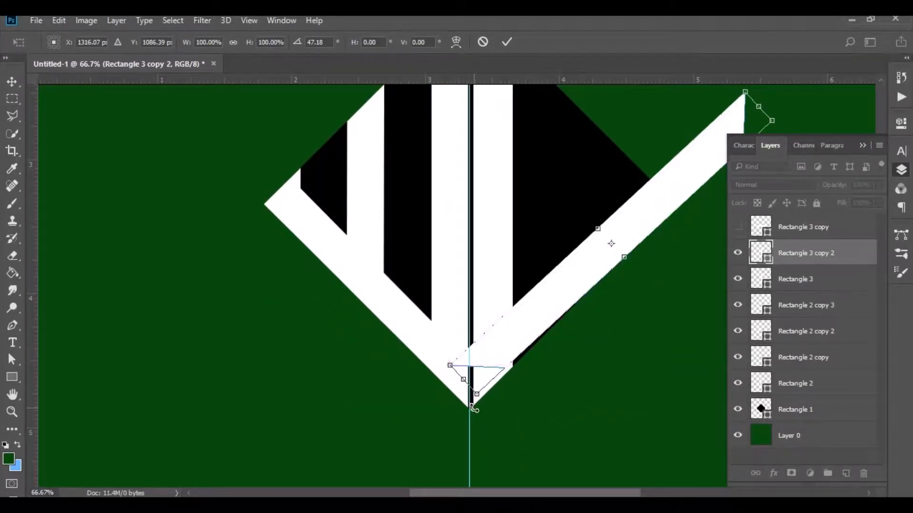
{"action": "left_click_drag", "start_coordinate": [475, 408], "coordinate": [478, 414]}
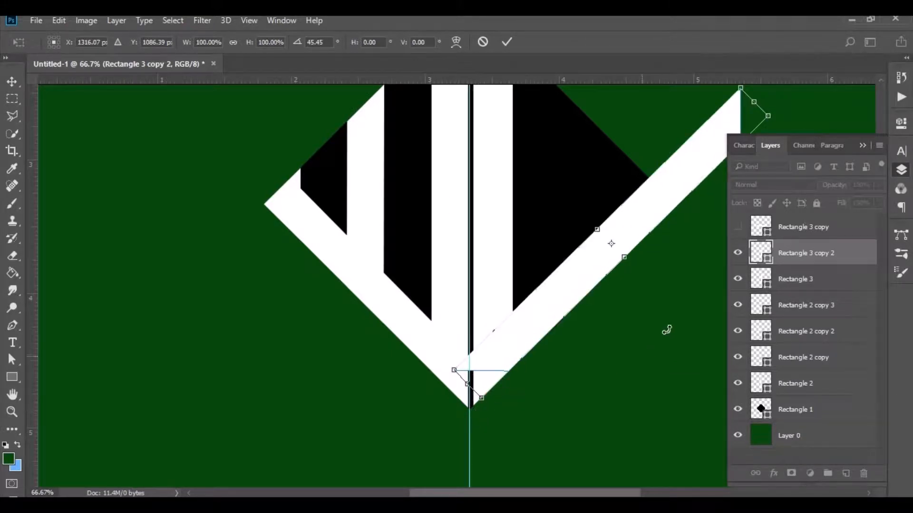
{"action": "left_click", "coordinate": [506, 42]}
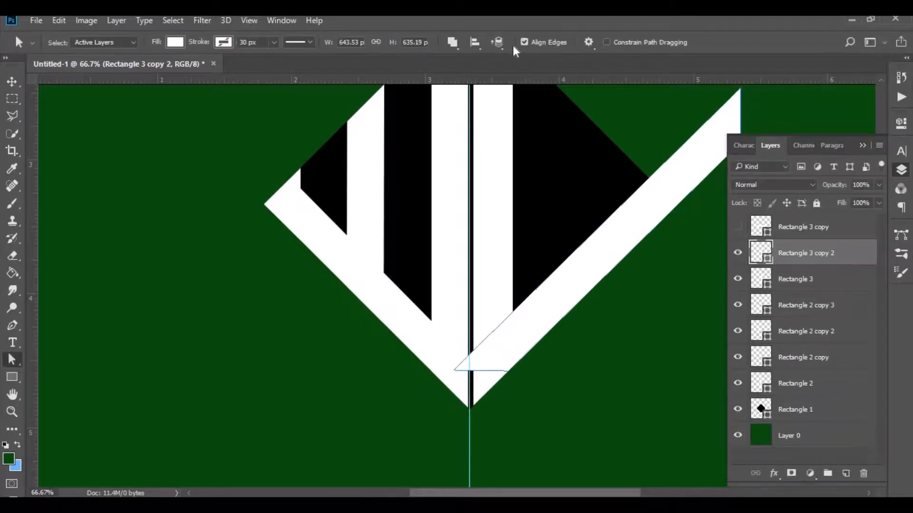
Nudge Rectangle 3 copy 2 until its outer side sits flush on the diamond's lower-right edge.
{"action": "left_click", "coordinate": [12, 81]}
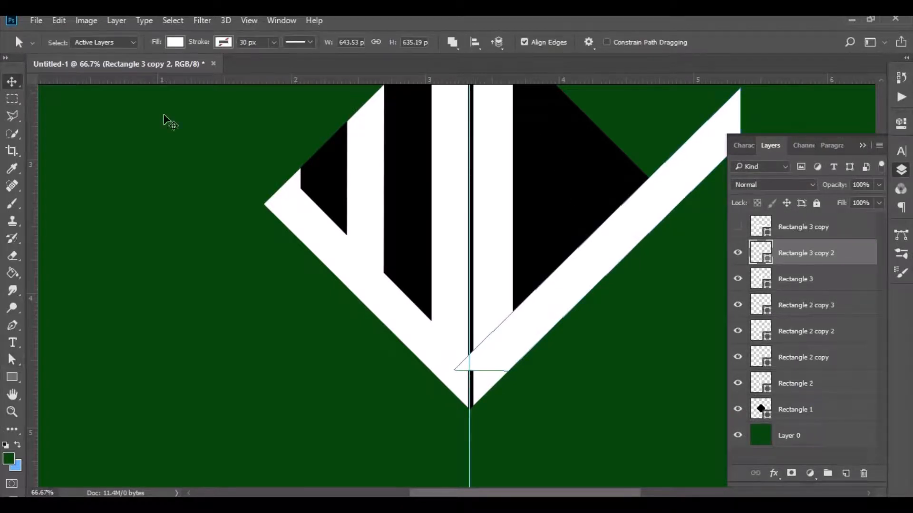
{"action": "left_click_drag", "start_coordinate": [584, 261], "coordinate": [587, 262]}
{"action": "key", "text": "Down"}
{"action": "key", "text": "Down"}
{"action": "key", "text": "Down"}
{"action": "key", "text": "Down"}
{"action": "key", "text": "Down"}
{"action": "key", "text": "Down"}
{"action": "key", "text": "Down"}
{"action": "key", "text": "Down"}
{"action": "key", "text": "Down"}
{"action": "key", "text": "Down"}
{"action": "key", "text": "Down"}
{"action": "key", "text": "Down"}
{"action": "key", "text": "Down"}
{"action": "key", "text": "Down"}
{"action": "key", "text": "Down"}
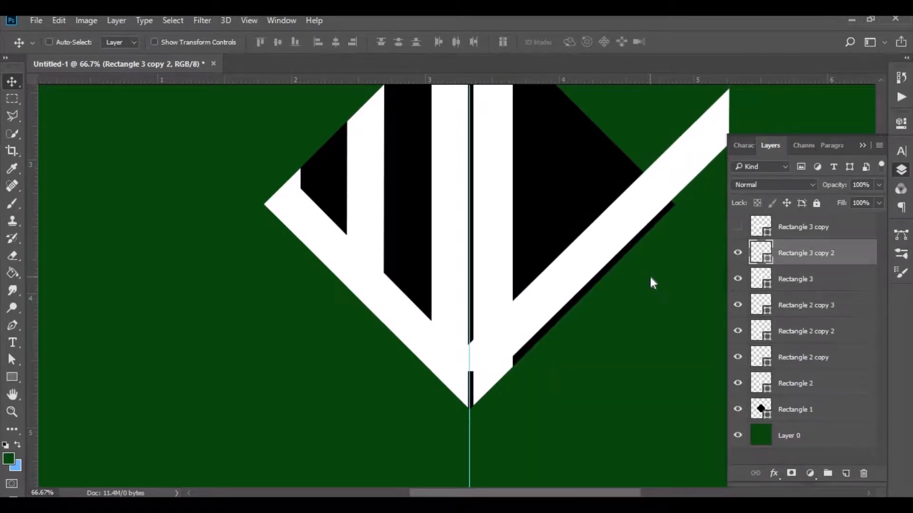
{"action": "key", "text": "Right"}
{"action": "key", "text": "Right"}
{"action": "key", "text": "Right"}
{"action": "key", "text": "Right"}
{"action": "key", "text": "Right"}
{"action": "key", "text": "Right"}
{"action": "key", "text": "Down"}
{"action": "key", "text": "Down"}
{"action": "key", "text": "Down"}
{"action": "key", "text": "Down"}
{"action": "key", "text": "Down"}
{"action": "key", "text": "Down"}
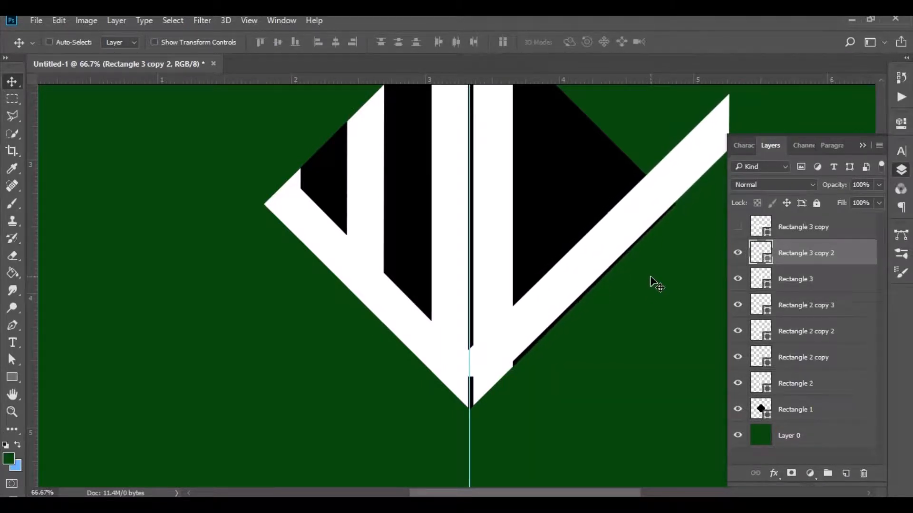
{"action": "key", "text": "Right"}
{"action": "key", "text": "Right"}
{"action": "key", "text": "Right"}
{"action": "key", "text": "Right"}
{"action": "key", "text": "Right"}
{"action": "key", "text": "Right"}
{"action": "key", "text": "Right"}
{"action": "key", "text": "Right"}
{"action": "key", "text": "Right"}
{"action": "key", "text": "Right"}
{"action": "key", "text": "Right"}
{"action": "key", "text": "Right"}
{"action": "key", "text": "Right"}
{"action": "key", "text": "Right"}
{"action": "key", "text": "Right"}
{"action": "key", "text": "Right"}
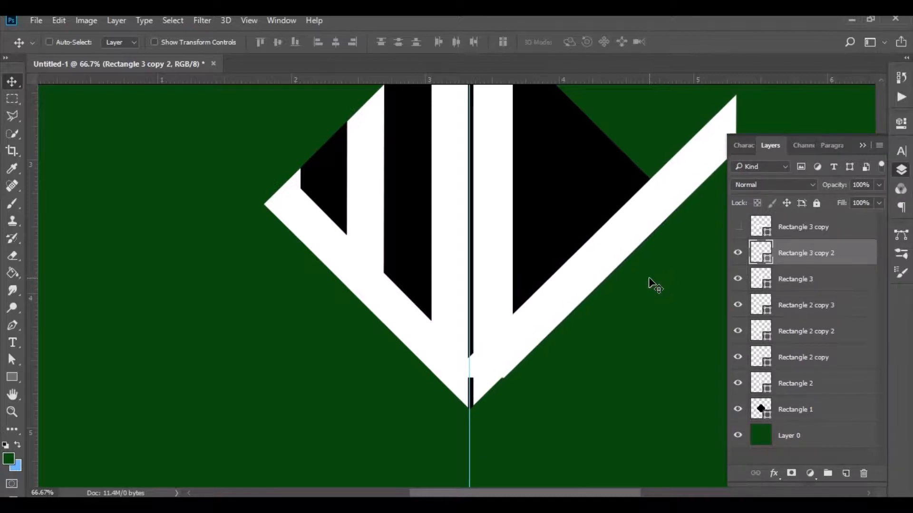
{"action": "key", "text": "Up"}
{"action": "key", "text": "Up"}
{"action": "key", "text": "Up"}
{"action": "key", "text": "Up"}
{"action": "key", "text": "Up"}
{"action": "key", "text": "Up"}
{"action": "key", "text": "Up"}
{"action": "key", "text": "Up"}
{"action": "key", "text": "Up"}
{"action": "key", "text": "Up"}
{"action": "key", "text": "Up"}
{"action": "key", "text": "Up"}
{"action": "key", "text": "Up"}
{"action": "key", "text": "Up"}
{"action": "key", "text": "Up"}
{"action": "key", "text": "Up"}
{"action": "key", "text": "Up"}
{"action": "key", "text": "Up"}
{"action": "key", "text": "Up"}
{"action": "key", "text": "Up"}
{"action": "mouse_move", "coordinate": [585, 273]}
{"action": "left_mouse_down"}
{"action": "mouse_move", "coordinate": [588, 261]}
{"action": "mouse_move", "coordinate": [584, 273]}
{"action": "left_mouse_up"}
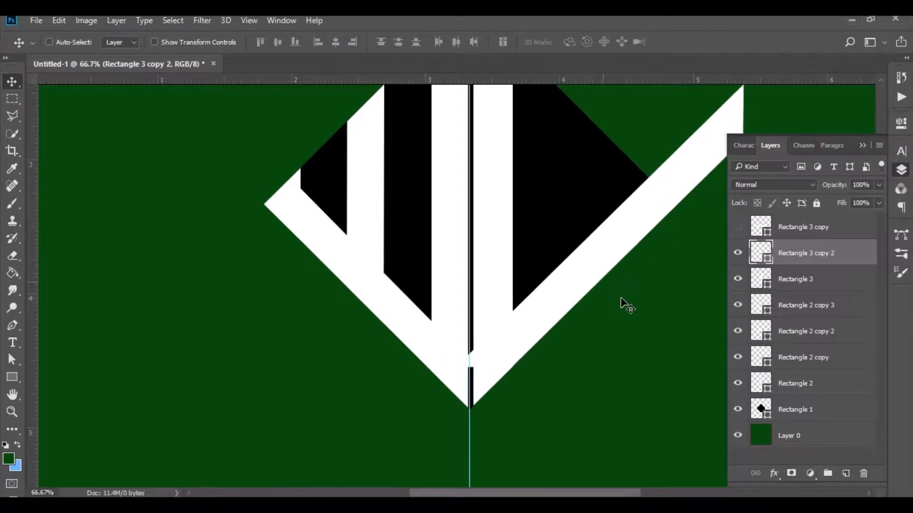
{"action": "key", "text": "Left"}
{"action": "key", "text": "Left"}
{"action": "key", "text": "Left"}
{"action": "key", "text": "Down"}
{"action": "key", "text": "Down"}
{"action": "key", "text": "Down"}
{"action": "key", "text": "Down"}
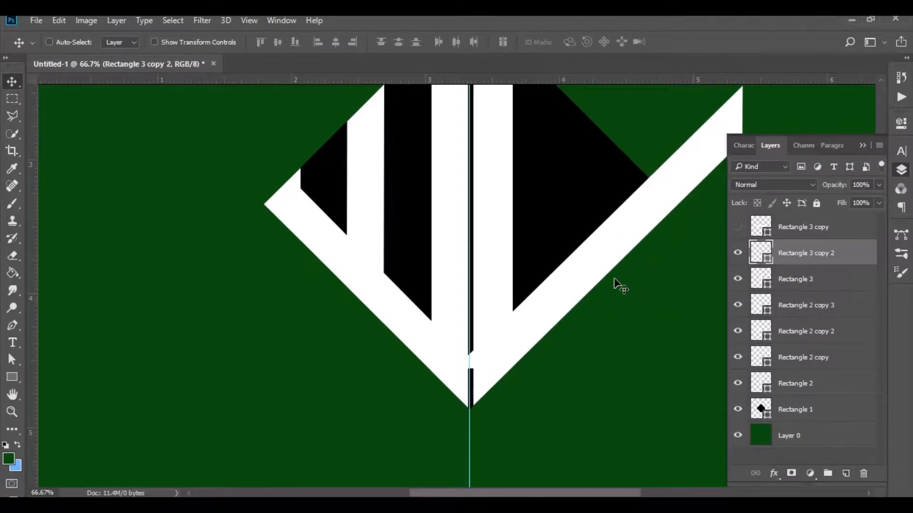
Shift the lower-left corner point of Rectangle 3 copy 2 right to the inner vertical bar's left side, making the shape 602.53 px wide.
{"action": "key", "text": "ctrl+plus"}
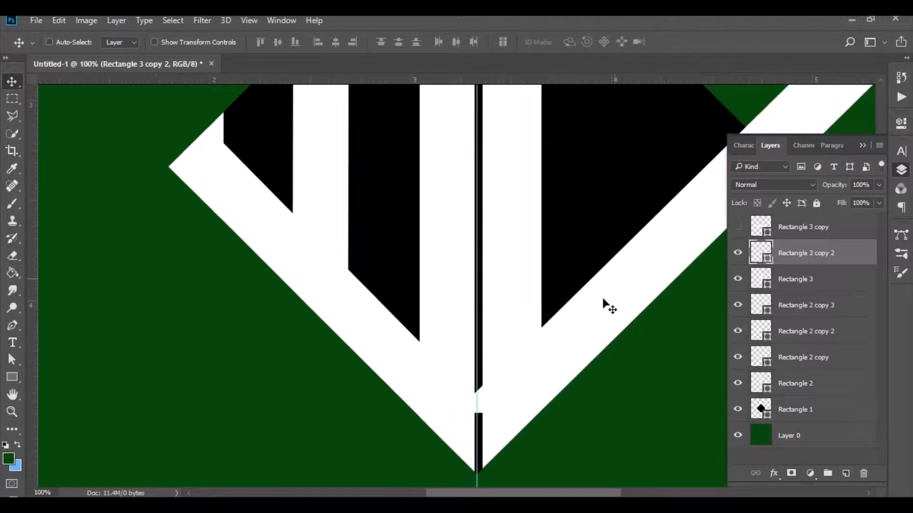
{"action": "left_click", "coordinate": [17, 362]}
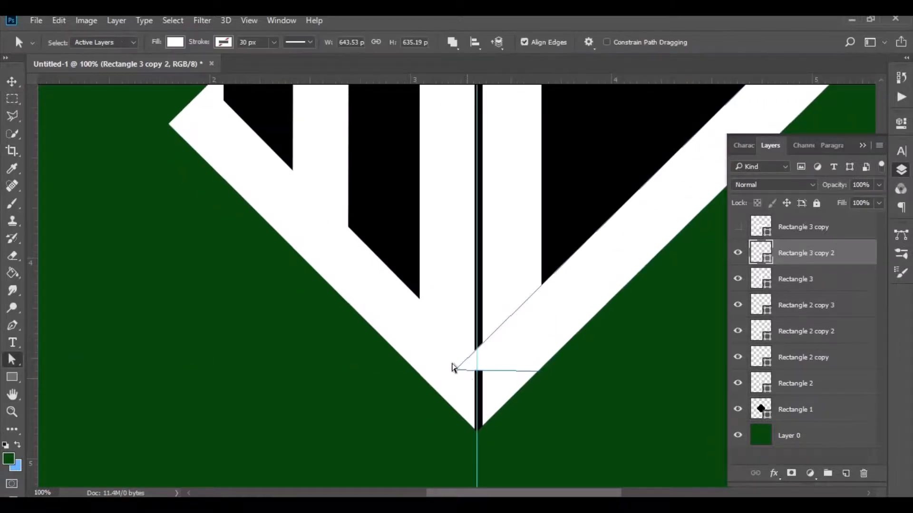
{"action": "left_click_drag", "start_coordinate": [438, 338], "coordinate": [506, 403]}
{"action": "key", "text": "Right"}
{"action": "key", "text": "Right"}
{"action": "key", "text": "Right"}
{"action": "key", "text": "Right"}
{"action": "key", "text": "Right"}
{"action": "key", "text": "Right"}
{"action": "key", "text": "Right"}
{"action": "key", "text": "Right"}
{"action": "key", "text": "Right"}
{"action": "key", "text": "Right"}
{"action": "key", "text": "Right"}
{"action": "key", "text": "Right"}
{"action": "key", "text": "Right"}
{"action": "key", "text": "Right"}
{"action": "key", "text": "Right"}
{"action": "key", "text": "Right"}
{"action": "key", "text": "Right"}
{"action": "key", "text": "Right"}
{"action": "key", "text": "Right"}
{"action": "key", "text": "Right"}
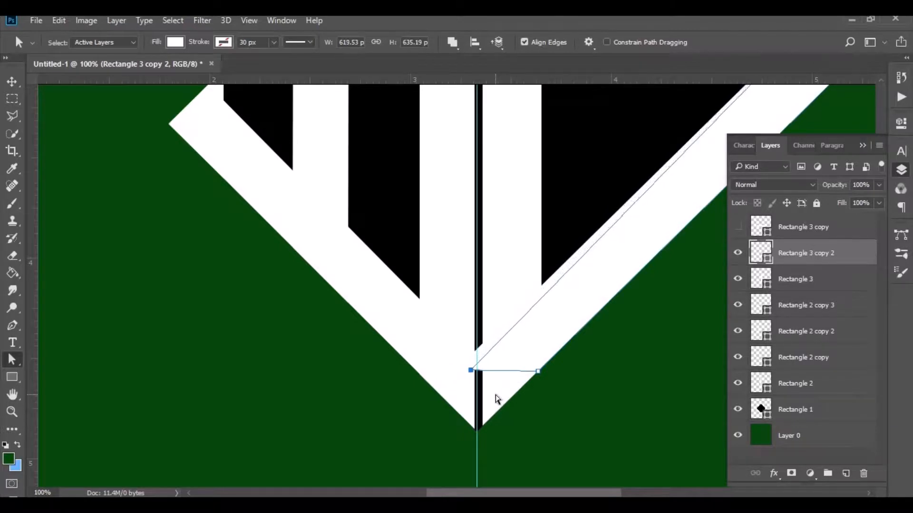
{"action": "key", "text": "Right"}
{"action": "key", "text": "Right"}
{"action": "key", "text": "Right"}
{"action": "key", "text": "Right"}
{"action": "key", "text": "Right"}
{"action": "key", "text": "Right"}
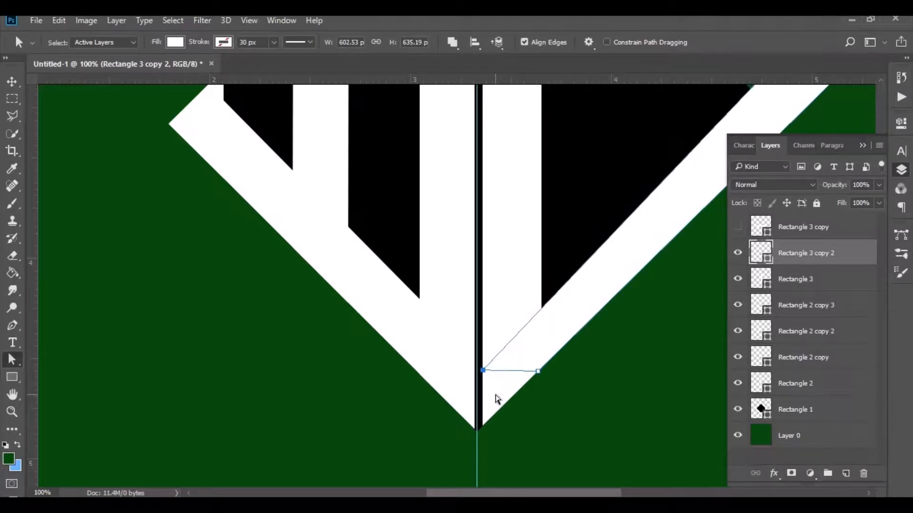
Raise the lower-left corner point of Rectangle 3 copy 2 to even out the diagonal bar, and narrow the shape to 600.53 px.
{"action": "key", "text": "Up"}
{"action": "key", "text": "Up"}
{"action": "key", "text": "Up"}
{"action": "key", "text": "Up"}
{"action": "key", "text": "Up"}
{"action": "key", "text": "Up"}
{"action": "key", "text": "Up"}
{"action": "key", "text": "Up"}
{"action": "key", "text": "Up"}
{"action": "key", "text": "Up"}
{"action": "key", "text": "Up"}
{"action": "key", "text": "Up"}
{"action": "key", "text": "Up"}
{"action": "key", "text": "Up"}
{"action": "key", "text": "Up"}
{"action": "key", "text": "Up"}
{"action": "key", "text": "Up"}
{"action": "key", "text": "Up"}
{"action": "key", "text": "Up"}
{"action": "key", "text": "Up"}
{"action": "key", "text": "Up"}
{"action": "key", "text": "Up"}
{"action": "key", "text": "Up"}
{"action": "key", "text": "Up"}
{"action": "key", "text": "Up"}
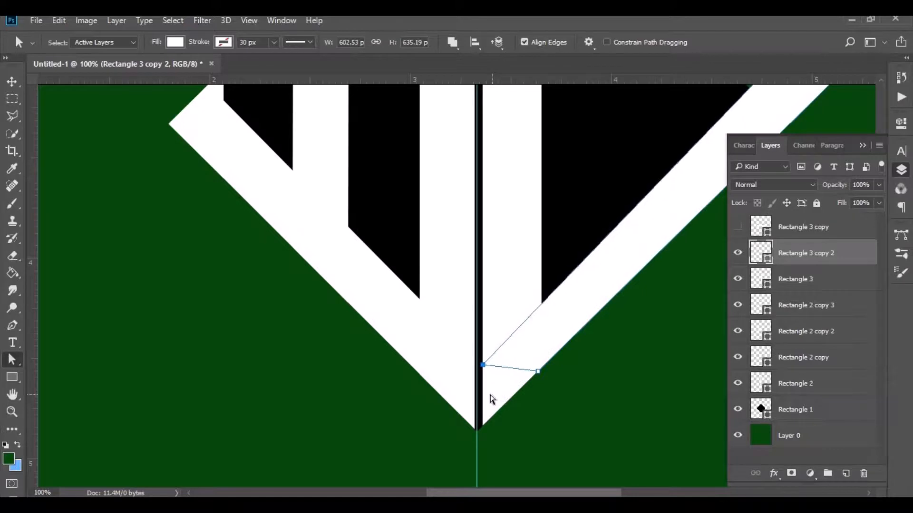
{"action": "key", "text": "Up"}
{"action": "key", "text": "Up"}
{"action": "key", "text": "Up"}
{"action": "key", "text": "Up"}
{"action": "key", "text": "Up"}
{"action": "key", "text": "Up"}
{"action": "key", "text": "Up"}
{"action": "key", "text": "Up"}
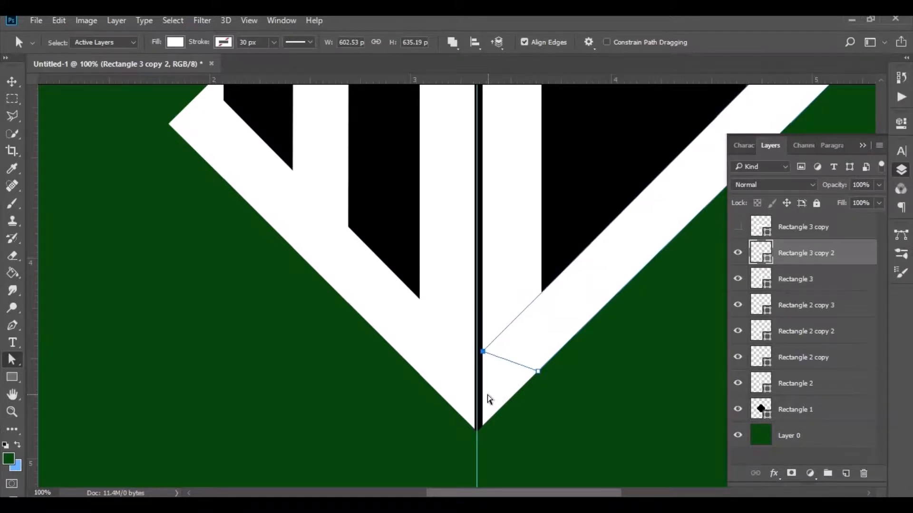
{"action": "key", "text": "Right"}
{"action": "key", "text": "Right"}
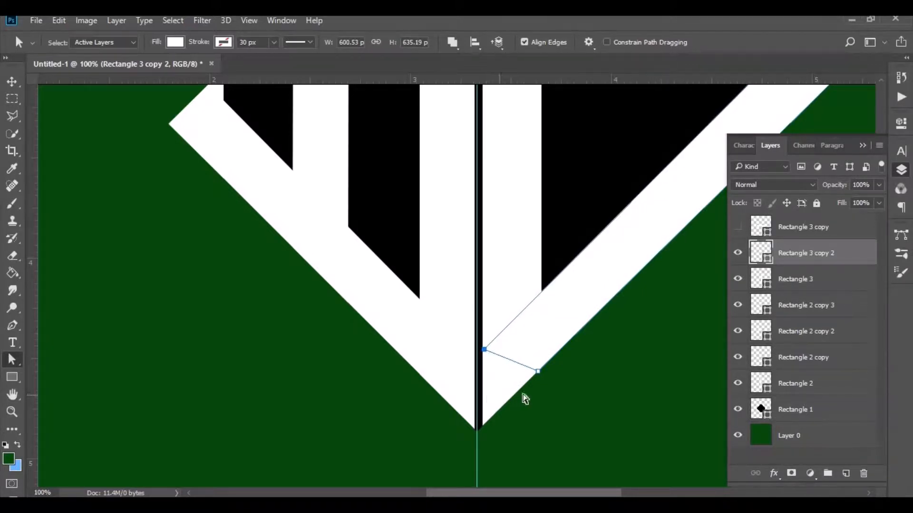
{"action": "left_click", "coordinate": [590, 452]}
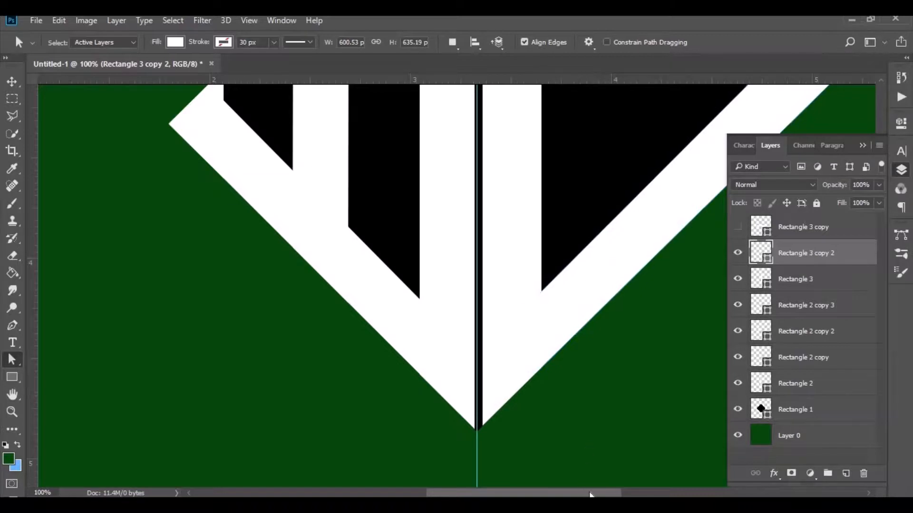
Pull both upper-right end points of Rectangle 3 copy 2 in towards the diamond's right corner, making the shape 460.53 px wide and 505.19 px high.
{"action": "left_click_drag", "start_coordinate": [590, 494], "coordinate": [632, 495]}
{"action": "scroll", "coordinate": [677, 353], "scroll_direction": "up", "scroll_amount": 3}
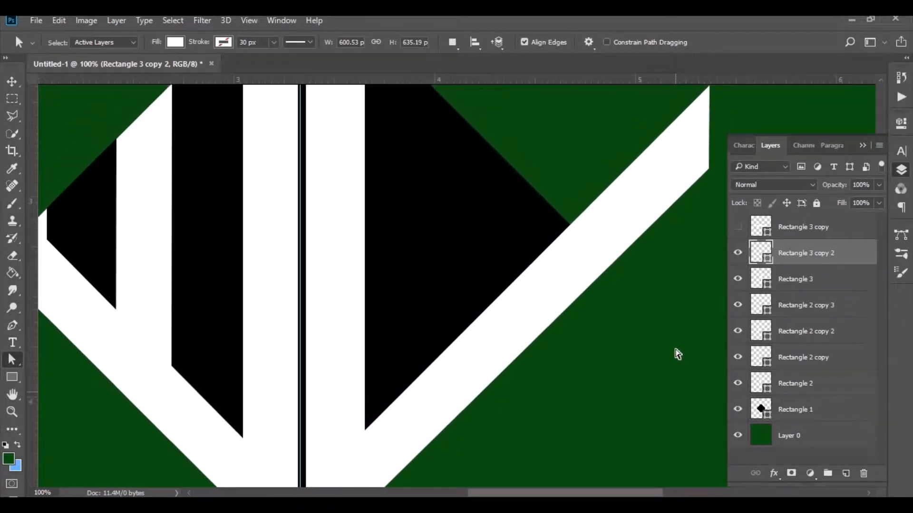
{"action": "scroll", "coordinate": [678, 354], "scroll_direction": "up", "scroll_amount": 3}
{"action": "left_click_drag", "start_coordinate": [666, 138], "coordinate": [723, 298]}
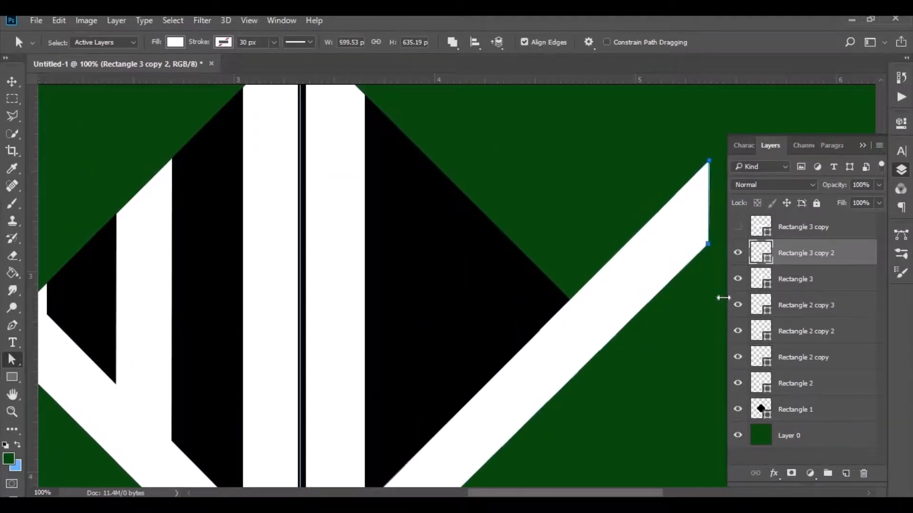
{"action": "key", "text": "Left"}
{"action": "key", "text": "Left"}
{"action": "key", "text": "Left"}
{"action": "key", "text": "Left"}
{"action": "key", "text": "Left"}
{"action": "key", "text": "Left"}
{"action": "key", "text": "Left"}
{"action": "key", "text": "Left"}
{"action": "key", "text": "Left"}
{"action": "key", "text": "Left"}
{"action": "key", "text": "Left"}
{"action": "key", "text": "Left"}
{"action": "key", "text": "Left"}
{"action": "key", "text": "Left"}
{"action": "key", "text": "Left"}
{"action": "key", "text": "Left"}
{"action": "key", "text": "Left"}
{"action": "key", "text": "Left"}
{"action": "key", "text": "Left"}
{"action": "key", "text": "Left"}
{"action": "key", "text": "Left"}
{"action": "key", "text": "Left"}
{"action": "key", "text": "Left"}
{"action": "key", "text": "Left"}
{"action": "key", "text": "Left"}
{"action": "key", "text": "Left"}
{"action": "key", "text": "Left"}
{"action": "key", "text": "Left"}
{"action": "key", "text": "Left"}
{"action": "key", "text": "Left"}
{"action": "key", "text": "Left"}
{"action": "key", "text": "Left"}
{"action": "key", "text": "Left"}
{"action": "key", "text": "Left"}
{"action": "key", "text": "Left"}
{"action": "key", "text": "Left"}
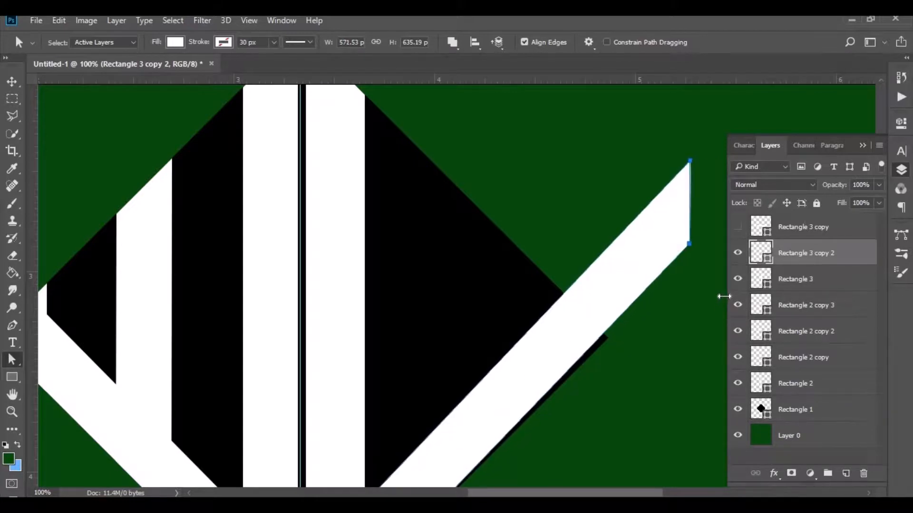
{"action": "key", "text": "Left"}
{"action": "key", "text": "Left"}
{"action": "key", "text": "Left"}
{"action": "key", "text": "Left"}
{"action": "key", "text": "Left"}
{"action": "key", "text": "Left"}
{"action": "key", "text": "Left"}
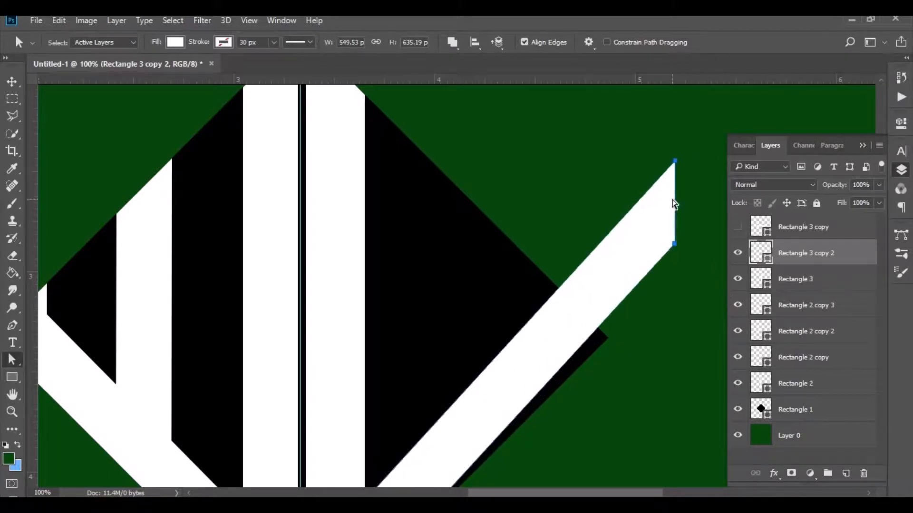
{"action": "left_click_drag", "start_coordinate": [677, 203], "coordinate": [617, 290]}
Shift only the inner end point of Rectangle 3 copy 2 left onto the diamond's upper-right edge.
{"action": "left_click_drag", "start_coordinate": [634, 223], "coordinate": [577, 240]}
{"action": "key", "text": "Left"}
{"action": "key", "text": "Left"}
{"action": "key", "text": "Left"}
{"action": "key", "text": "Left"}
{"action": "key", "text": "Left"}
{"action": "key", "text": "Left"}
{"action": "key", "text": "Left"}
{"action": "key", "text": "Left"}
{"action": "key", "text": "Left"}
{"action": "key", "text": "Left"}
{"action": "key", "text": "Left"}
{"action": "key", "text": "Left"}
{"action": "key", "text": "Left"}
{"action": "key", "text": "Left"}
{"action": "key", "text": "Left"}
{"action": "key", "text": "Left"}
{"action": "key", "text": "Left"}
{"action": "key", "text": "Left"}
{"action": "key", "text": "Left"}
{"action": "key", "text": "Left"}
{"action": "key", "text": "Left"}
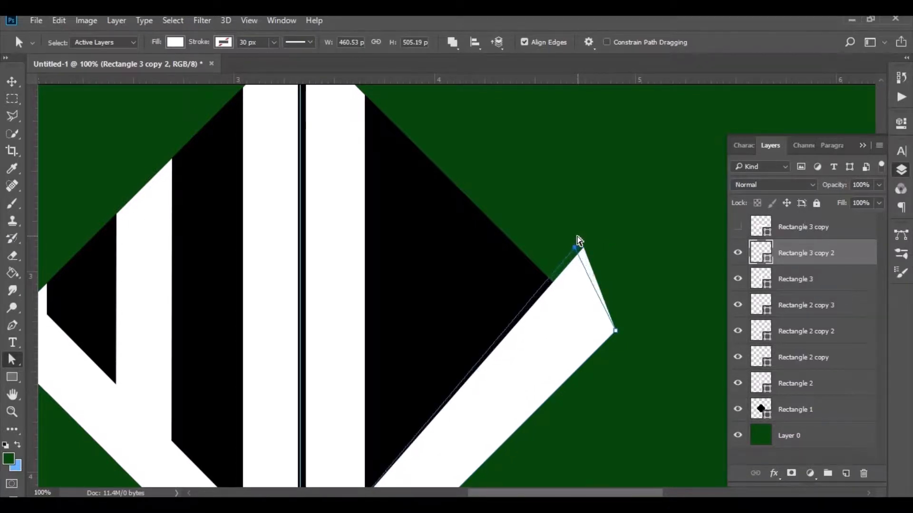
{"action": "key", "text": "Left"}
{"action": "key", "text": "Left"}
{"action": "key", "text": "Left"}
{"action": "key", "text": "Left"}
{"action": "key", "text": "Left"}
{"action": "key", "text": "Left"}
{"action": "key", "text": "Left"}
{"action": "key", "text": "Left"}
{"action": "key", "text": "Left"}
{"action": "key", "text": "Left"}
{"action": "key", "text": "Left"}
{"action": "key", "text": "Left"}
{"action": "key", "text": "Left"}
{"action": "key", "text": "Left"}
{"action": "key", "text": "Left"}
{"action": "key", "text": "Left"}
{"action": "key", "text": "Left"}
{"action": "key", "text": "Left"}
{"action": "key", "text": "Left"}
{"action": "key", "text": "Left"}
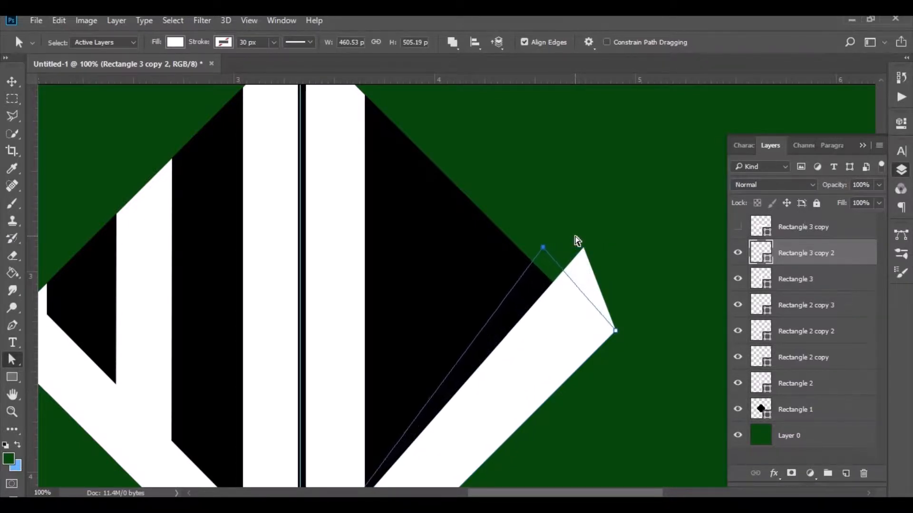
{"action": "key", "text": "Left"}
{"action": "key", "text": "Left"}
{"action": "key", "text": "Left"}
{"action": "key", "text": "Left"}
{"action": "key", "text": "Left"}
{"action": "key", "text": "Left"}
{"action": "key", "text": "Left"}
{"action": "key", "text": "Left"}
{"action": "key", "text": "Left"}
{"action": "key", "text": "Left"}
{"action": "key", "text": "Left"}
{"action": "key", "text": "Left"}
{"action": "key", "text": "Left"}
{"action": "key", "text": "Left"}
{"action": "key", "text": "Left"}
{"action": "key", "text": "Left"}
{"action": "key", "text": "Left"}
{"action": "key", "text": "Left"}
{"action": "key", "text": "Left"}
{"action": "key", "text": "Left"}
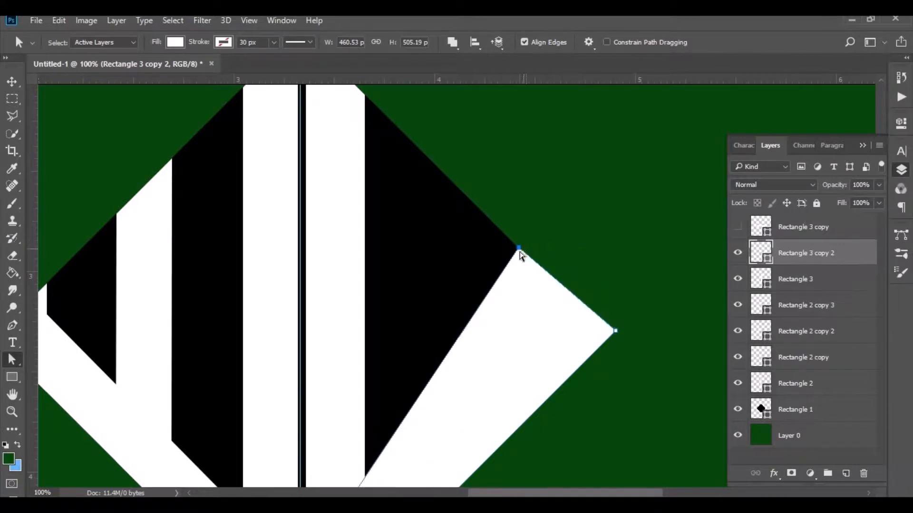
Slide the inner end point down along the diamond's upper-right edge to even out the diagonal bar, making the shape about 440 px high.
{"action": "left_click_drag", "start_coordinate": [519, 249], "coordinate": [562, 285]}
{"action": "key", "text": "Down"}
{"action": "key", "text": "Down"}
{"action": "key", "text": "Down"}
{"action": "key", "text": "Down"}
{"action": "key", "text": "Down"}
{"action": "key", "text": "Down"}
{"action": "key", "text": "Down"}
{"action": "key", "text": "Down"}
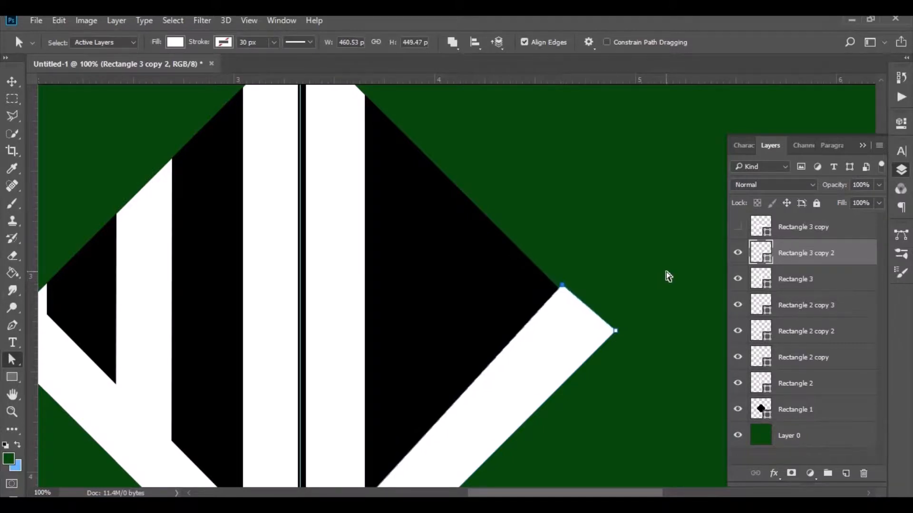
{"action": "key", "text": "Down"}
{"action": "key", "text": "Down"}
{"action": "key", "text": "Down"}
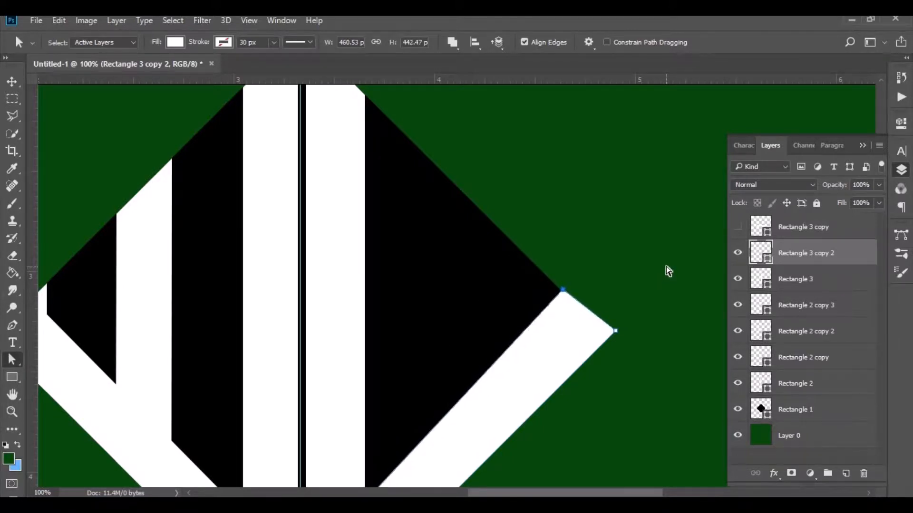
Nudge the outer end point of Rectangle 3 copy 2 left and down onto the diamond's right corner, making the shape 449.53 px wide.
{"action": "left_click_drag", "start_coordinate": [644, 314], "coordinate": [608, 356]}
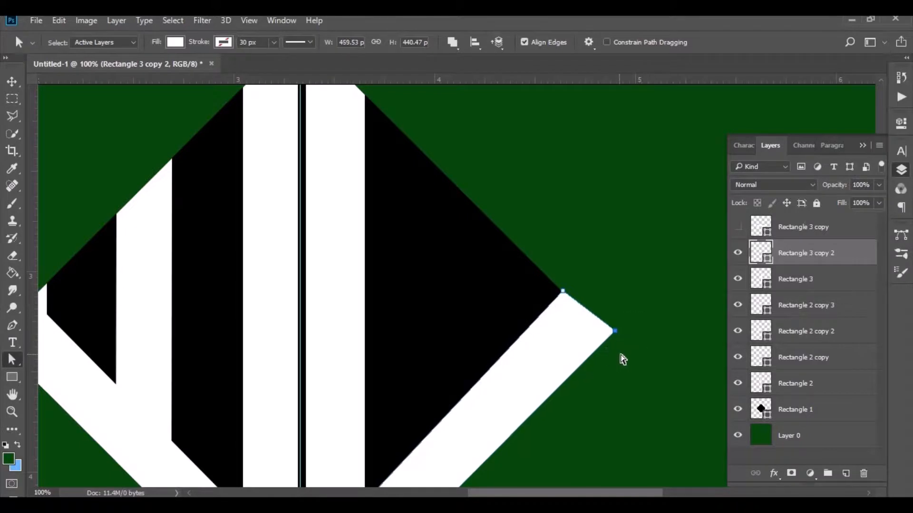
{"action": "key", "text": "Left"}
{"action": "key", "text": "Left"}
{"action": "key", "text": "Left"}
{"action": "key", "text": "Left"}
{"action": "key", "text": "Left"}
{"action": "key", "text": "Left"}
{"action": "key", "text": "Left"}
{"action": "key", "text": "Left"}
{"action": "key", "text": "Left"}
{"action": "key", "text": "Left"}
{"action": "key", "text": "Left"}
{"action": "key", "text": "Left"}
{"action": "key", "text": "Down"}
{"action": "key", "text": "Down"}
{"action": "key", "text": "Down"}
{"action": "key", "text": "Down"}
{"action": "key", "text": "Down"}
{"action": "key", "text": "Down"}
{"action": "key", "text": "Down"}
{"action": "key", "text": "Down"}
{"action": "key", "text": "Down"}
{"action": "key", "text": "Down"}
{"action": "key", "text": "Down"}
{"action": "key", "text": "Down"}
{"action": "key", "text": "Down"}
{"action": "key", "text": "Down"}
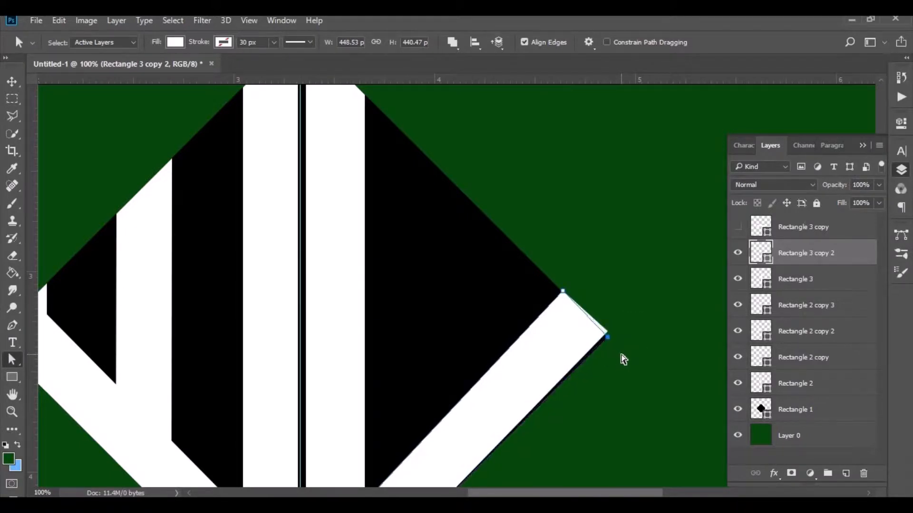
{"action": "key", "text": "Right"}
{"action": "key", "text": "Down"}
{"action": "left_click", "coordinate": [622, 346]}
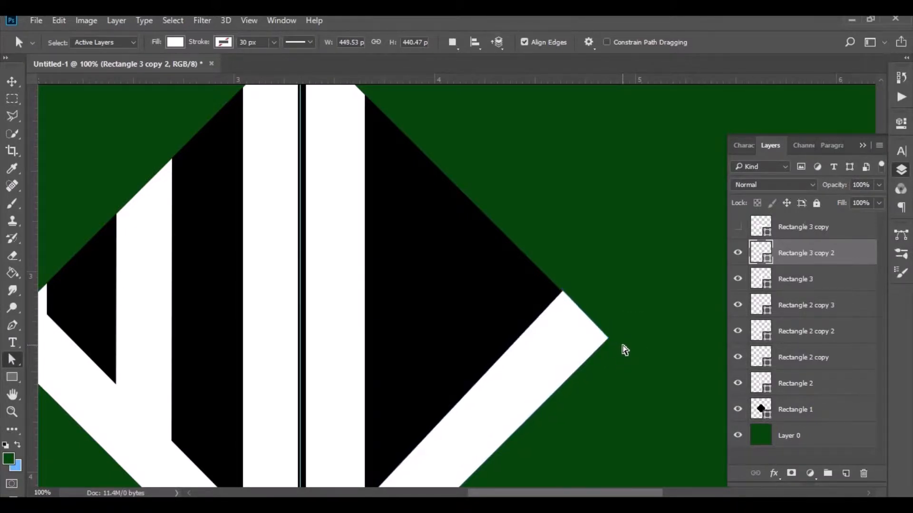
Fine-tune the inner and outer end points of Rectangle 3 copy 2 sideways so the bar's end follows the diamond's outline.
{"action": "left_click_drag", "start_coordinate": [544, 306], "coordinate": [544, 306]}
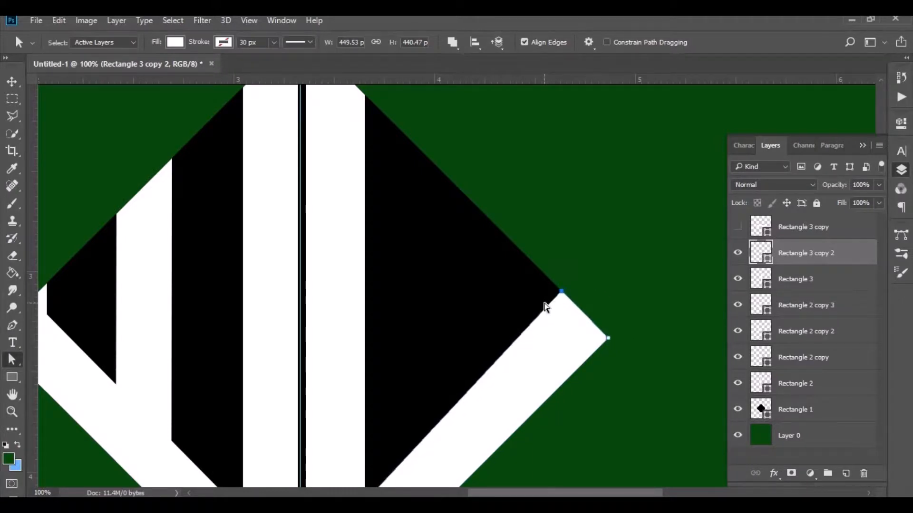
{"action": "left_click", "coordinate": [650, 295]}
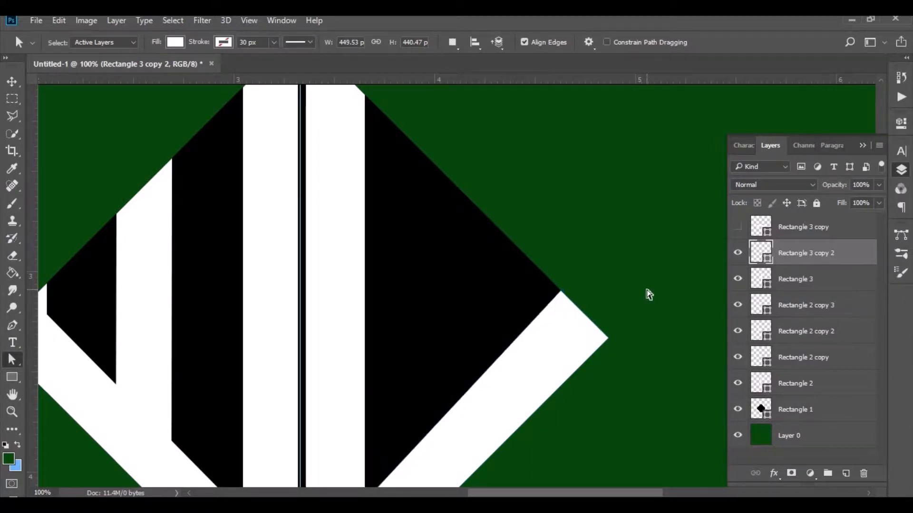
{"action": "scroll", "coordinate": [649, 294], "scroll_direction": "down", "scroll_amount": 2}
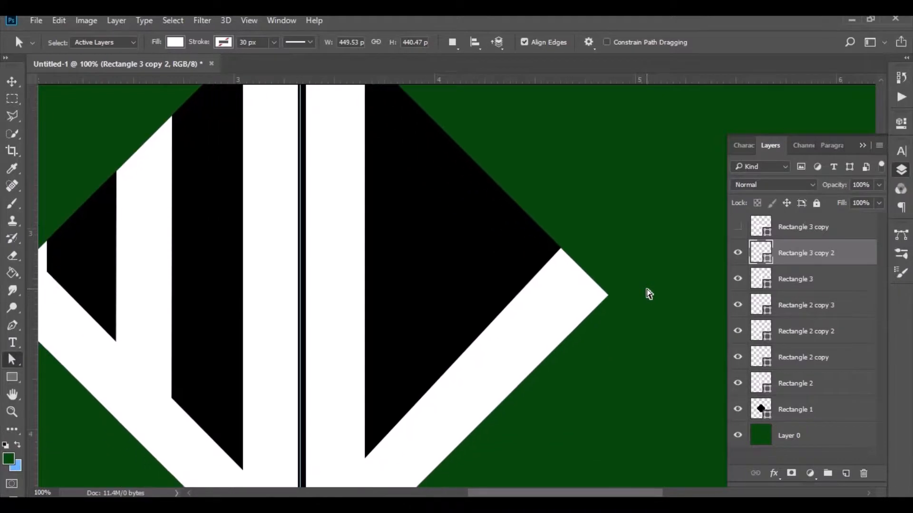
{"action": "left_click_drag", "start_coordinate": [629, 272], "coordinate": [584, 330]}
{"action": "key", "text": "Left"}
{"action": "key", "text": "Left"}
{"action": "left_click", "coordinate": [626, 322]}
{"action": "key", "text": "Right"}
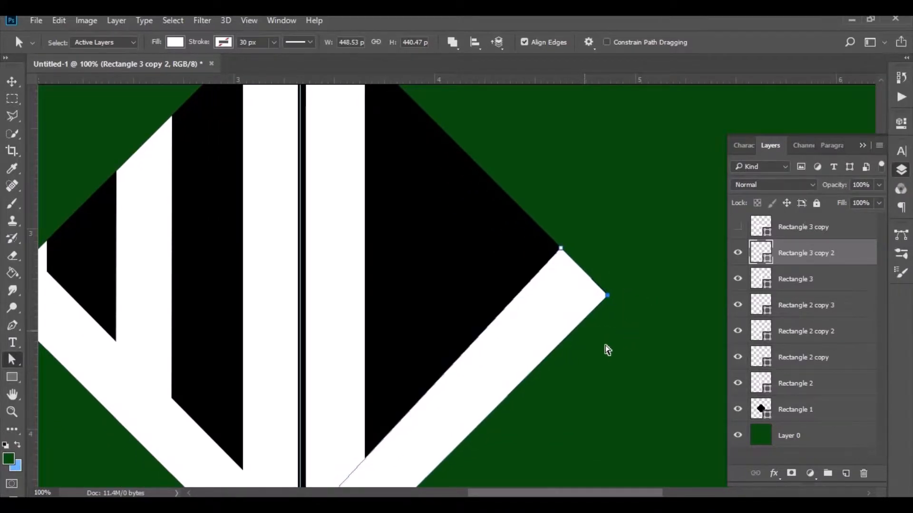
Duplicate Rectangle 3 copy 2 and hide the duplicate layer.
{"action": "left_click", "coordinate": [627, 304]}
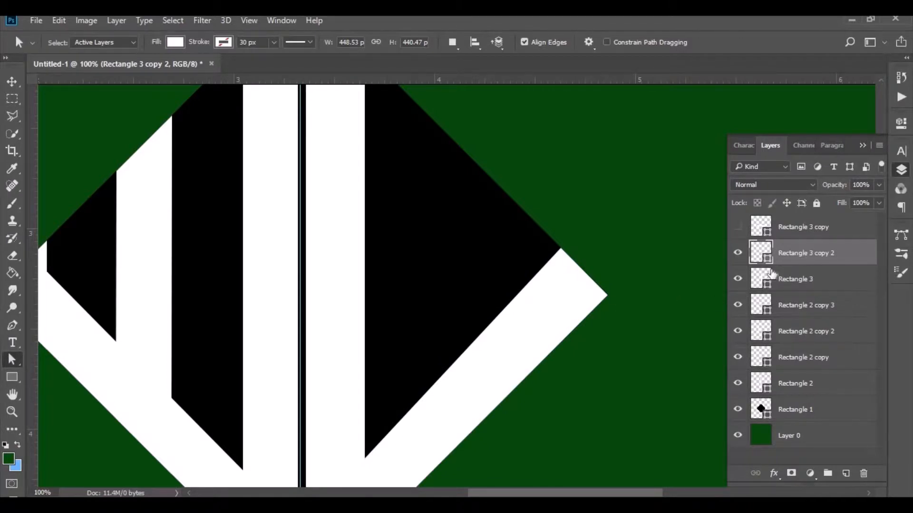
{"action": "key", "text": "ctrl+j"}
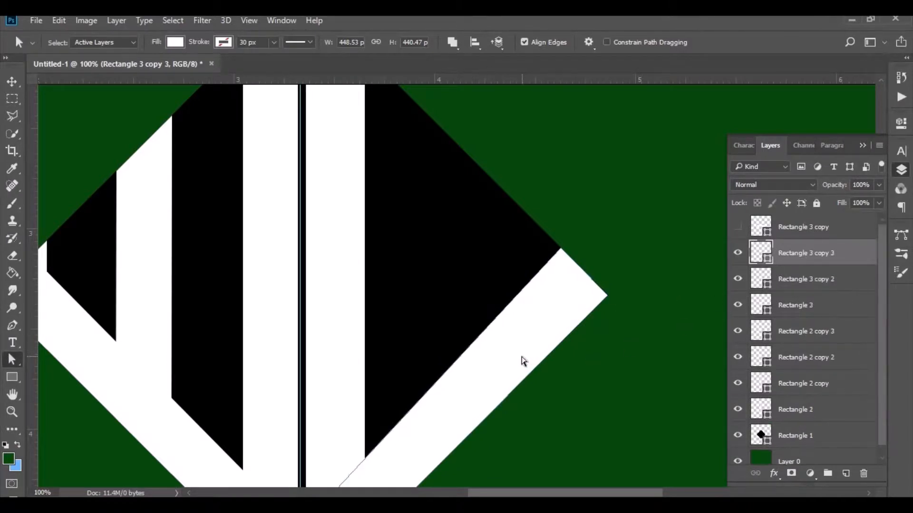
{"action": "scroll", "coordinate": [571, 322], "scroll_direction": "down", "scroll_amount": 3}
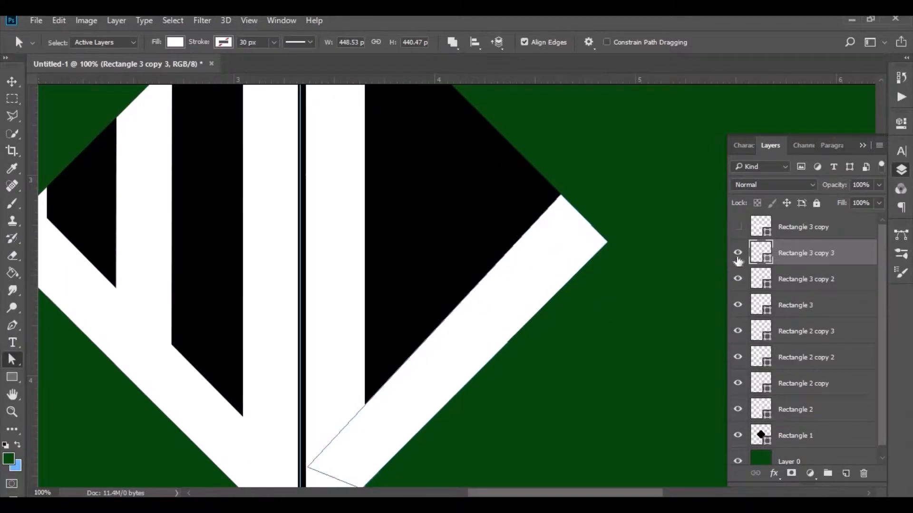
{"action": "left_click", "coordinate": [738, 255]}
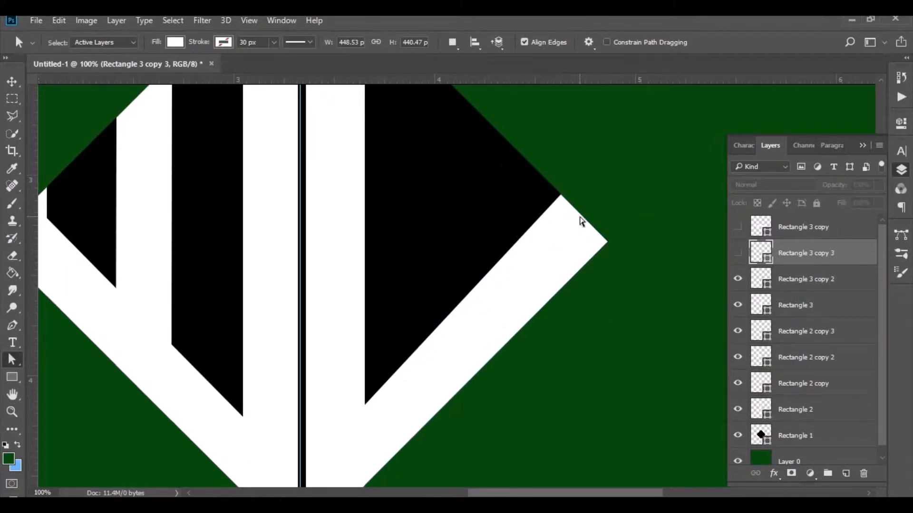
Select the inner end point of Rectangle 3 copy 2 and nudge it down and right, making the shape about 432 px high.
{"action": "left_click", "coordinate": [814, 288]}
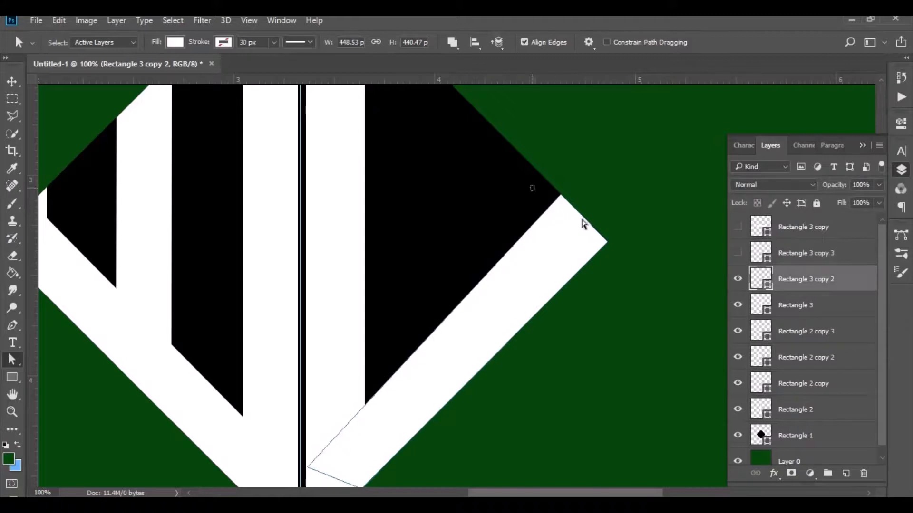
{"action": "left_click_drag", "start_coordinate": [530, 186], "coordinate": [584, 226]}
{"action": "key", "text": "Down"}
{"action": "key", "text": "Down"}
{"action": "key", "text": "Down"}
{"action": "key", "text": "Right"}
{"action": "key", "text": "Right"}
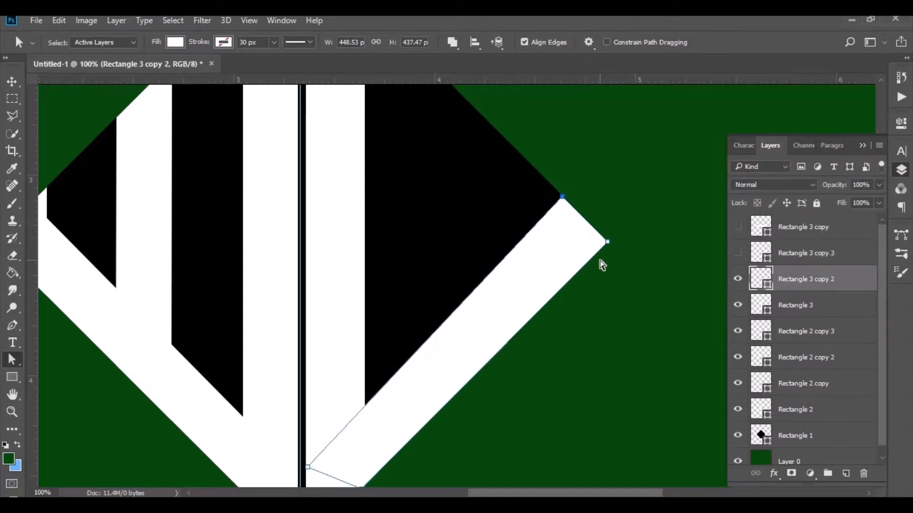
{"action": "key", "text": "Down"}
{"action": "key", "text": "Down"}
{"action": "key", "text": "Down"}
{"action": "key", "text": "Down"}
{"action": "key", "text": "Down"}
{"action": "key", "text": "Down"}
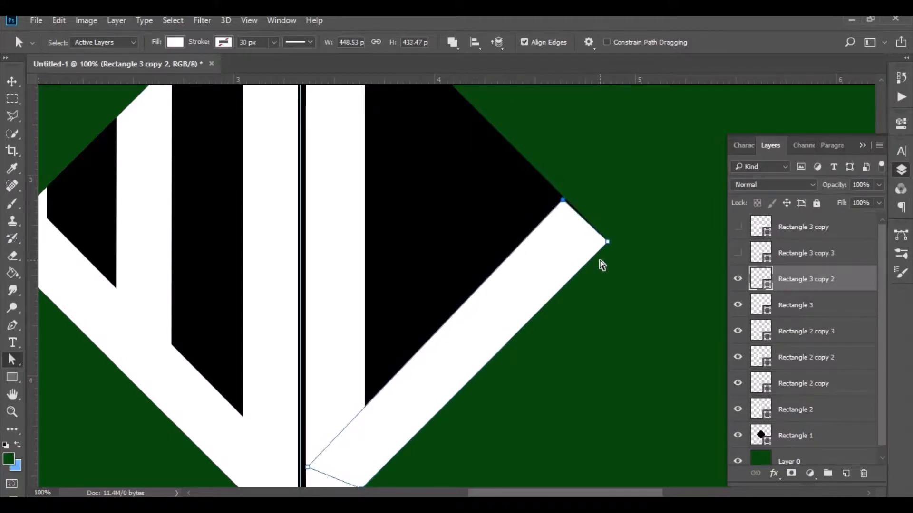
Slide that inner end point further right and down along the diamond's upper-right edge, making the shape about 426 px high.
{"action": "key", "text": "Right"}
{"action": "key", "text": "Right"}
{"action": "key", "text": "Right"}
{"action": "key", "text": "Right"}
{"action": "key", "text": "Up"}
{"action": "key", "text": "Up"}
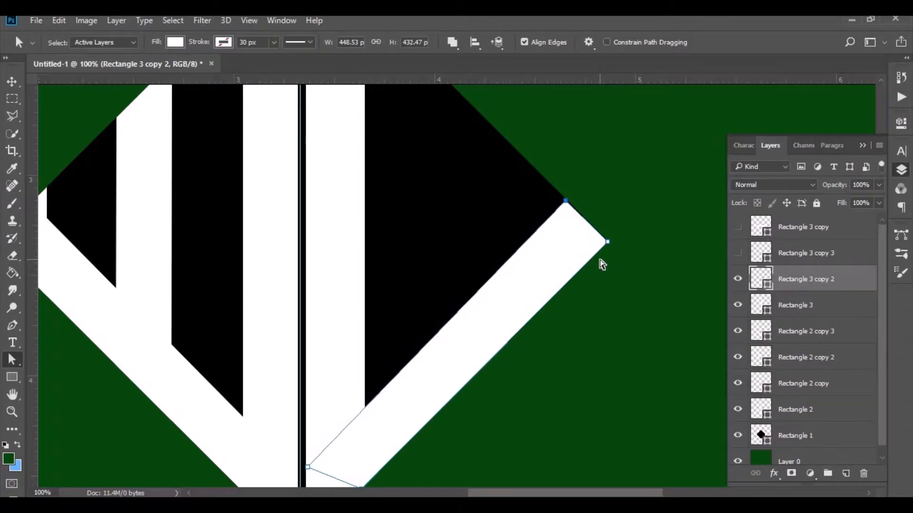
{"action": "key", "text": "Down"}
{"action": "key", "text": "Down"}
{"action": "key", "text": "Down"}
{"action": "key", "text": "Down"}
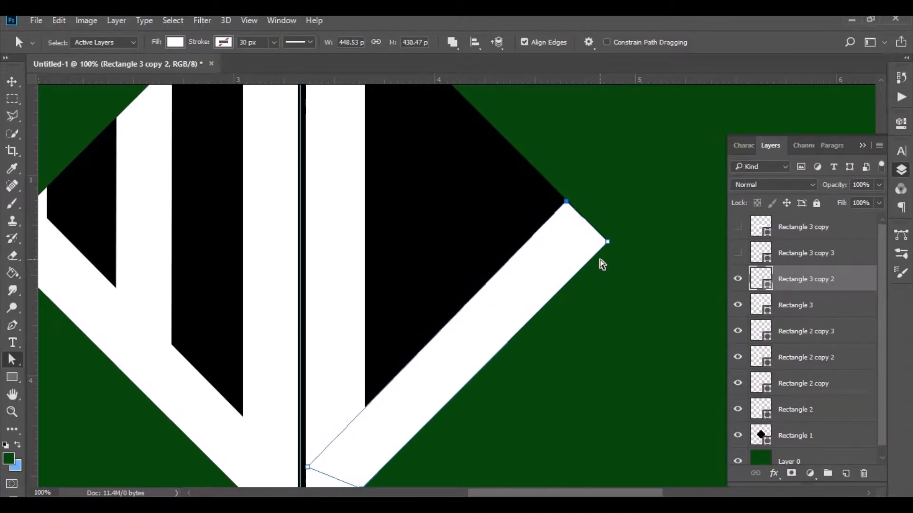
{"action": "key", "text": "Down"}
{"action": "key", "text": "Down"}
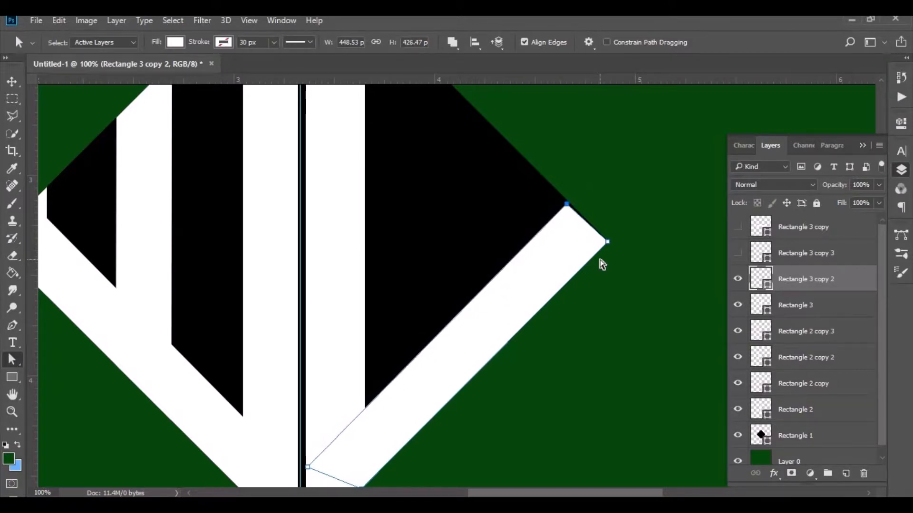
Fine-tune the inner end point of Rectangle 3 copy 2 onto the diamond's outline, leaving the shape 427.47 px high.
{"action": "key", "text": "Right"}
{"action": "key", "text": "Up"}
{"action": "key", "text": "Right"}
{"action": "key", "text": "Up"}
{"action": "key", "text": "Up"}
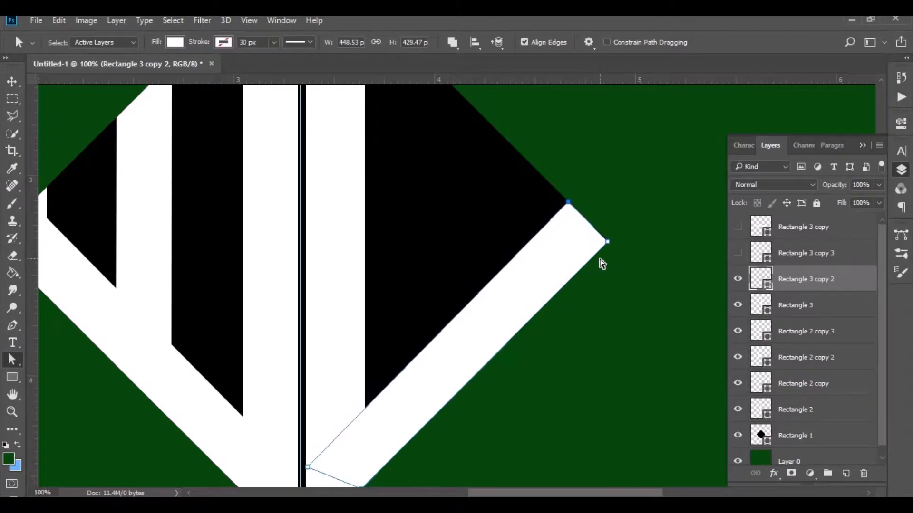
{"action": "key", "text": "Right"}
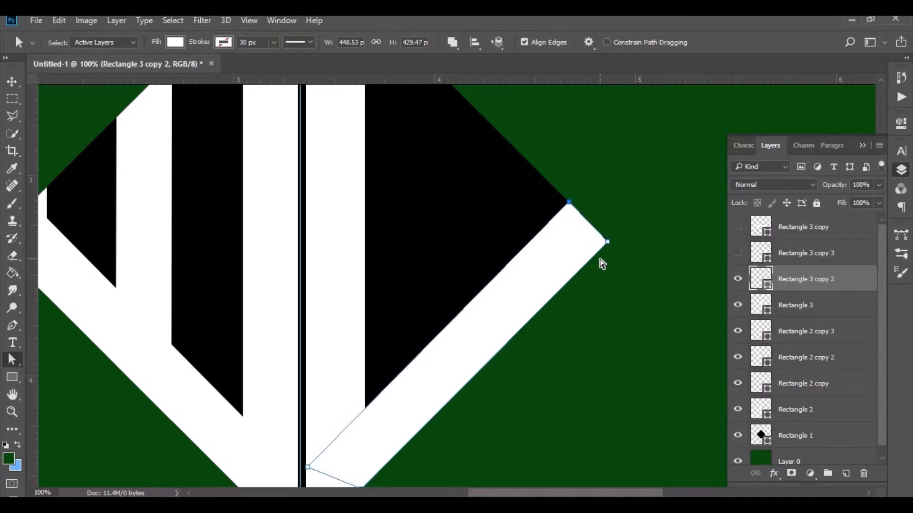
{"action": "key", "text": "Down"}
{"action": "key", "text": "Down"}
{"action": "key", "text": "Down"}
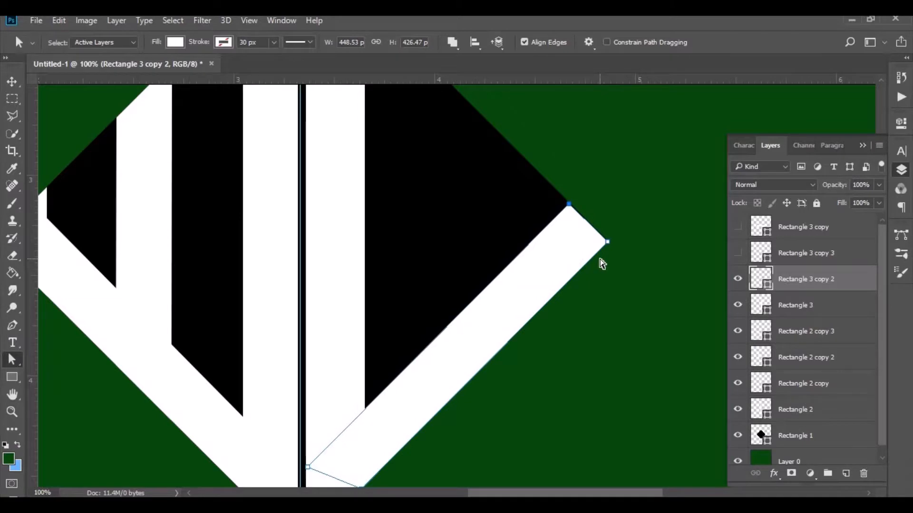
{"action": "key", "text": "Up"}
{"action": "left_click", "coordinate": [619, 264]}
Delete the hidden Rectangle 3 copy 3 layer.
{"action": "scroll", "coordinate": [672, 293], "scroll_direction": "up", "scroll_amount": 3}
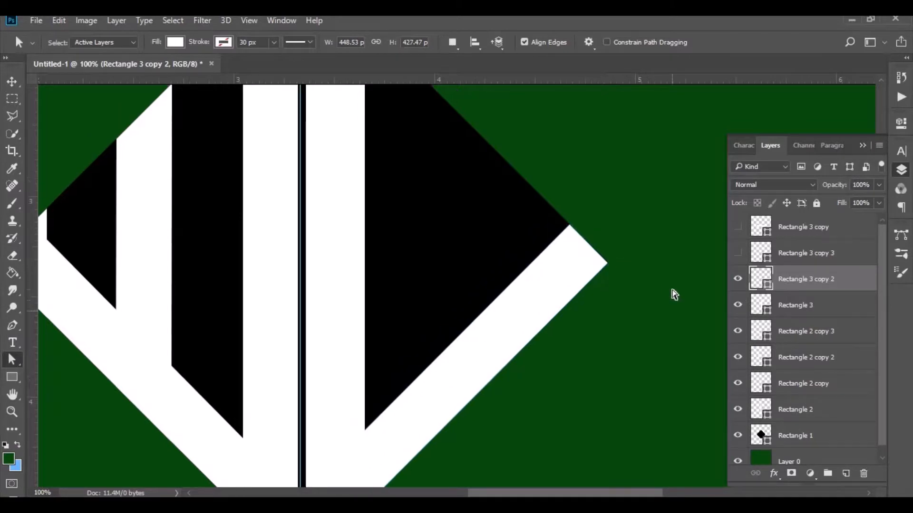
{"action": "scroll", "coordinate": [672, 293], "scroll_direction": "down", "scroll_amount": 1}
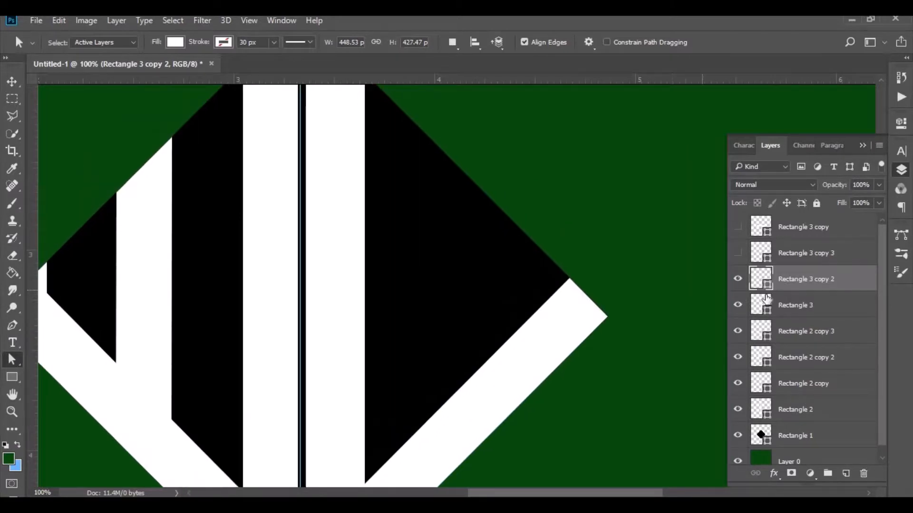
{"action": "left_click", "coordinate": [782, 257]}
{"action": "key", "text": "Delete"}
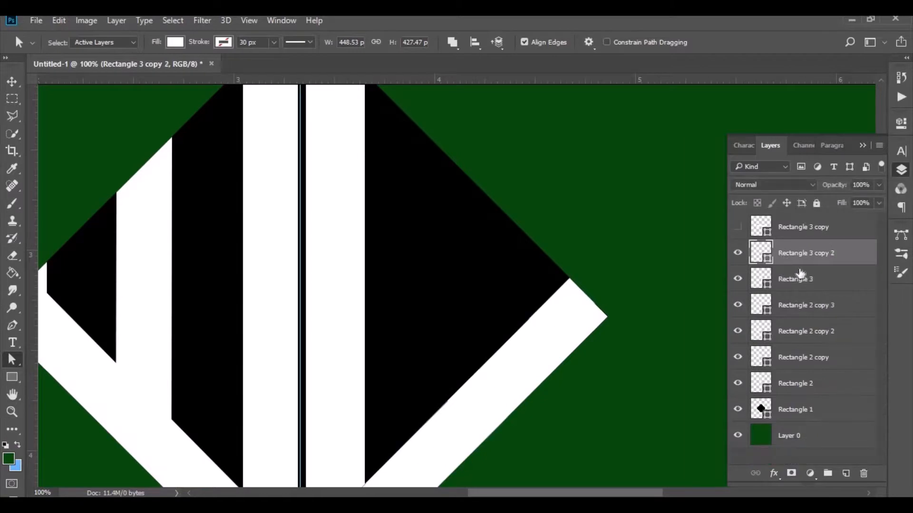
Duplicate the trimmed diagonal bar, Rectangle 3 copy 2, as a new layer.
{"action": "left_click_drag", "start_coordinate": [837, 354], "coordinate": [846, 473]}
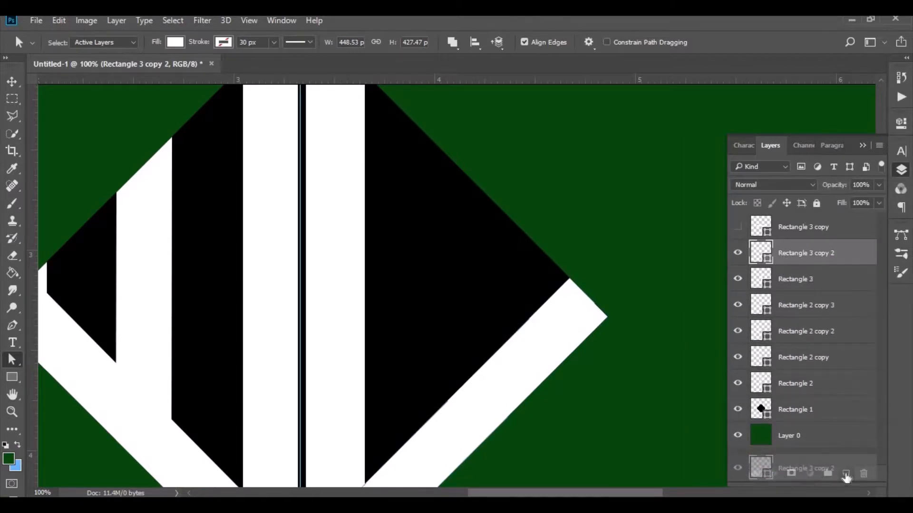
{"action": "key", "text": "shift+Up"}
{"action": "key", "text": "shift+Up"}
{"action": "key", "text": "shift+Up"}
{"action": "key", "text": "shift+Up"}
{"action": "key", "text": "shift+Up"}
{"action": "key", "text": "shift+Up"}
{"action": "key", "text": "shift+Up"}
{"action": "key", "text": "shift+Up"}
{"action": "key", "text": "shift+Up"}
{"action": "key", "text": "shift+Up"}
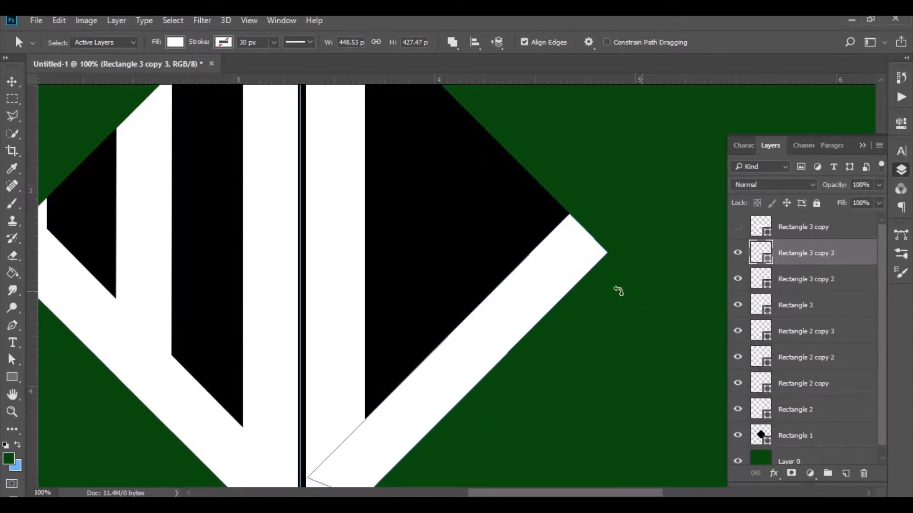
Flip the duplicated diagonal bar horizontally and fit it along the diamond's upper-right edge.
{"action": "key", "text": "ctrl+t"}
{"action": "right_click", "coordinate": [543, 295]}
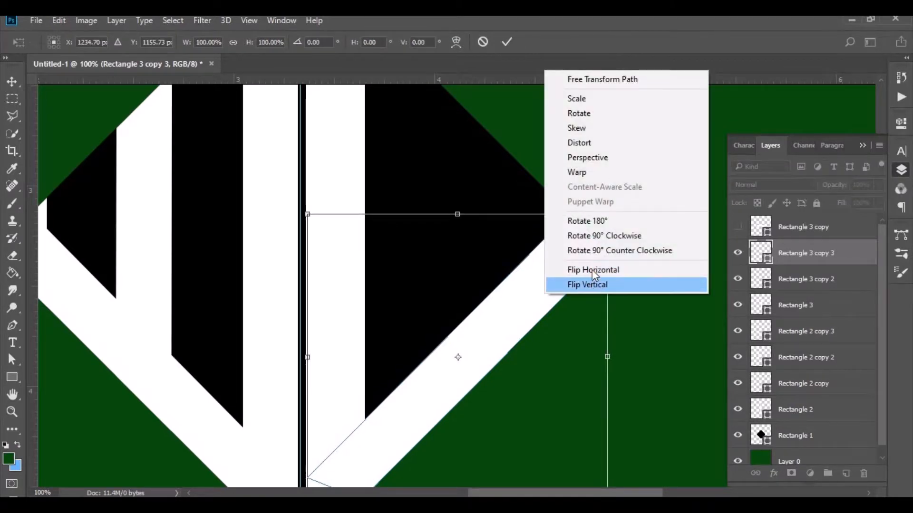
{"action": "left_click", "coordinate": [592, 270]}
{"action": "scroll", "coordinate": [597, 285], "scroll_direction": "up", "scroll_amount": 5}
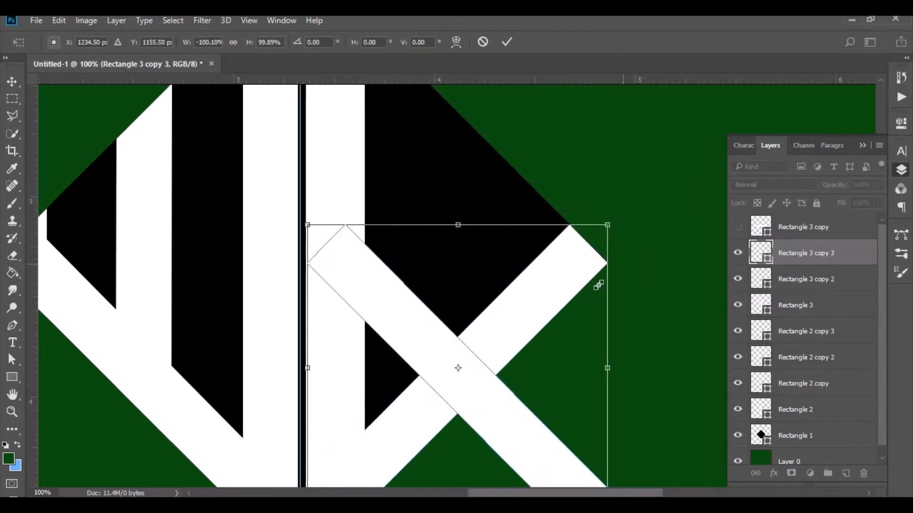
{"action": "left_click_drag", "start_coordinate": [492, 442], "coordinate": [530, 255]}
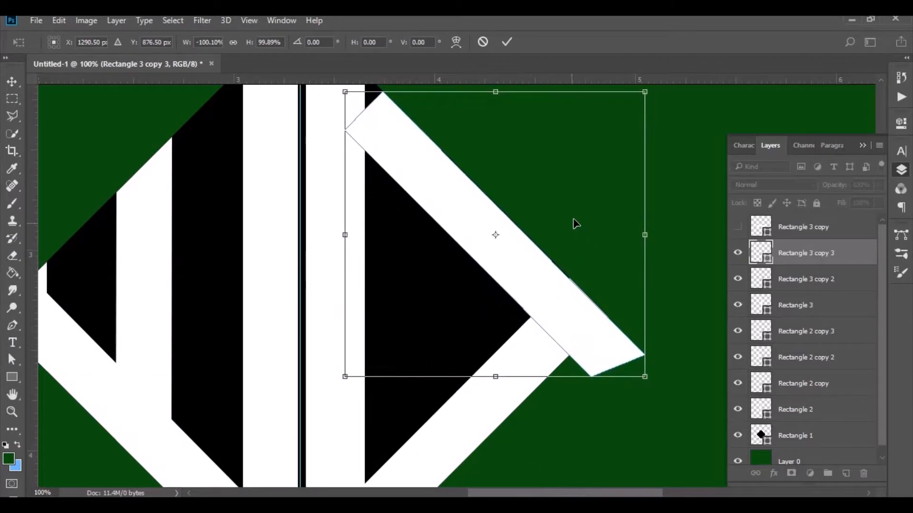
{"action": "scroll", "coordinate": [576, 223], "scroll_direction": "up", "scroll_amount": 5}
{"action": "scroll", "coordinate": [575, 223], "scroll_direction": "up", "scroll_amount": 2}
{"action": "left_click_drag", "start_coordinate": [515, 383], "coordinate": [506, 350]}
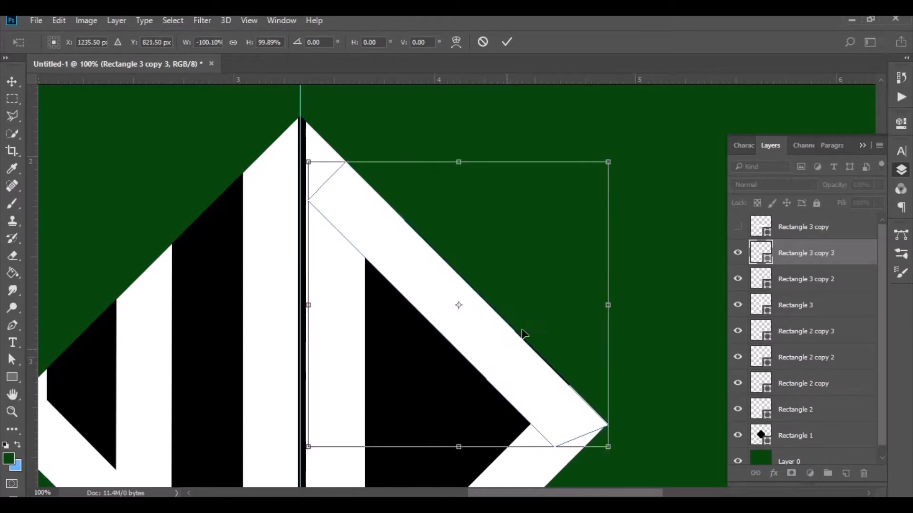
{"action": "left_click", "coordinate": [507, 42]}
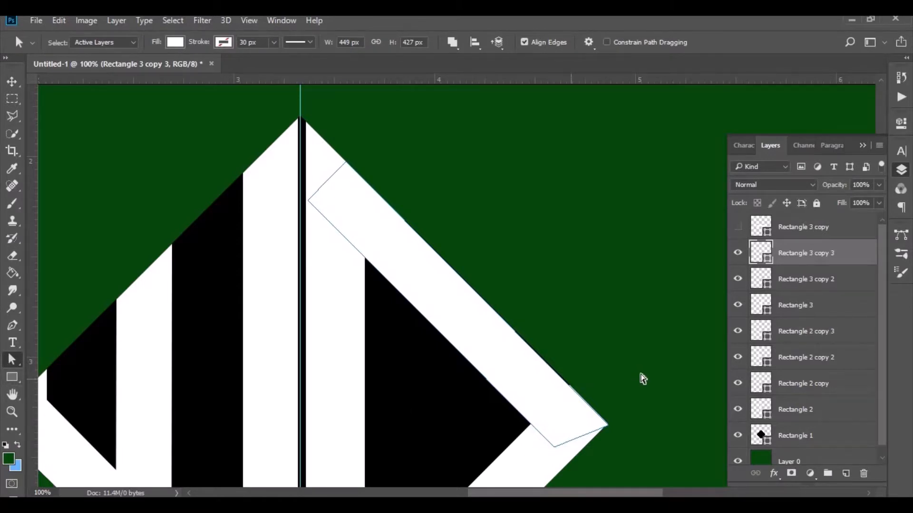
Shorten the upper-right bar by moving its lower end points up along the diamond's edge, making it 253 px wide and 229 px high.
{"action": "mouse_move", "coordinate": [518, 481]}
{"action": "left_mouse_down"}
{"action": "mouse_move", "coordinate": [499, 480]}
{"action": "mouse_move", "coordinate": [529, 476]}
{"action": "left_mouse_up"}
{"action": "left_click_drag", "start_coordinate": [636, 383], "coordinate": [538, 462]}
{"action": "left_click_drag", "start_coordinate": [582, 433], "coordinate": [448, 303]}
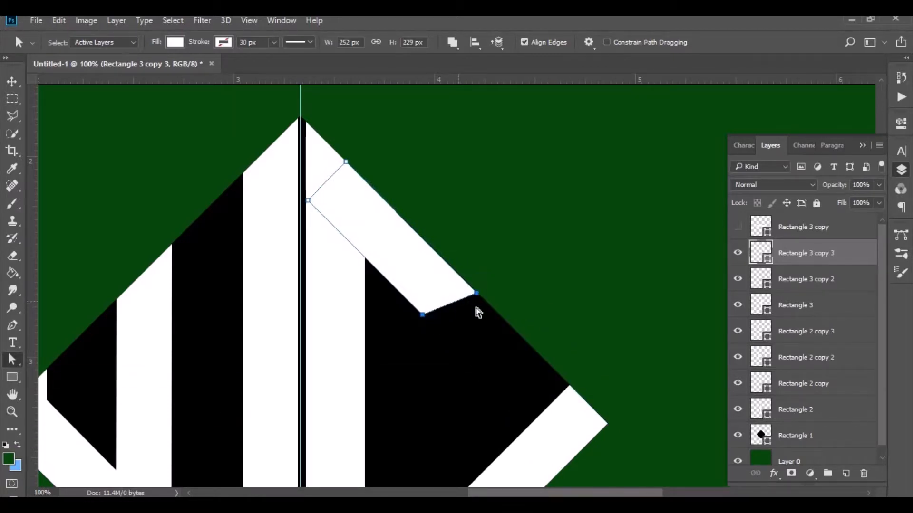
{"action": "key", "text": "Right"}
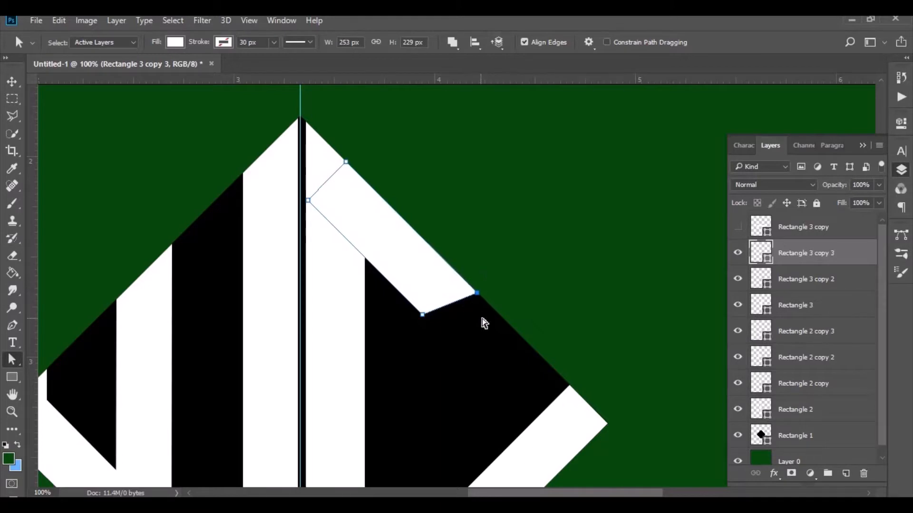
{"action": "left_click_drag", "start_coordinate": [407, 304], "coordinate": [413, 307]}
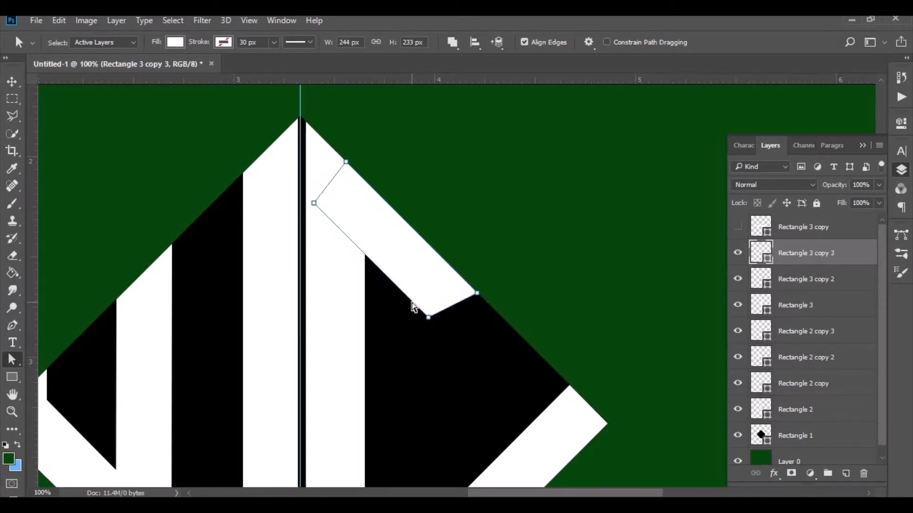
{"action": "key", "text": "ctrl+z"}
{"action": "left_click", "coordinate": [457, 124]}
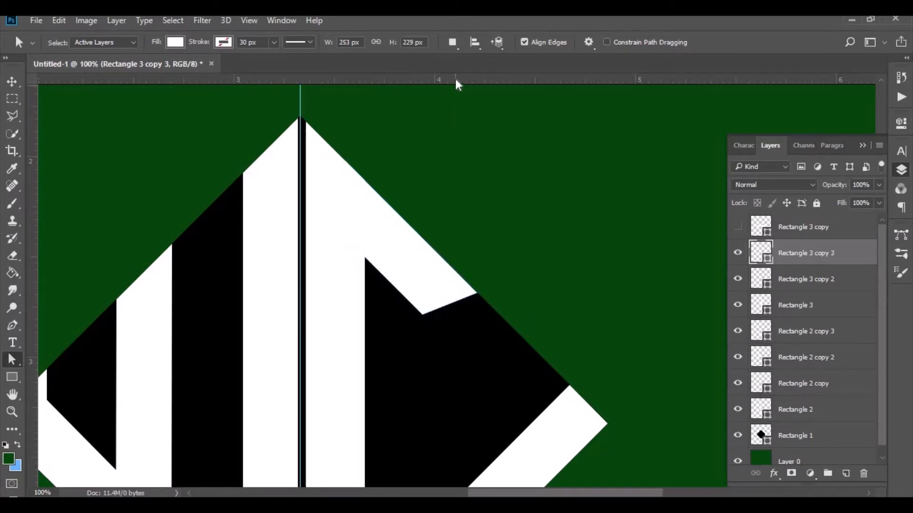
Add a horizontal guide at the upper-right bar's outer lower point and raise its inner lower point onto it, making the shape 197 px high.
{"action": "left_click_drag", "start_coordinate": [457, 84], "coordinate": [495, 293]}
{"action": "left_click_drag", "start_coordinate": [415, 313], "coordinate": [448, 337]}
{"action": "key", "text": "Up"}
{"action": "key", "text": "Up"}
{"action": "key", "text": "Up"}
{"action": "key", "text": "Up"}
{"action": "key", "text": "Up"}
{"action": "key", "text": "Up"}
{"action": "key", "text": "Up"}
{"action": "key", "text": "Up"}
{"action": "key", "text": "Up"}
{"action": "key", "text": "Up"}
{"action": "key", "text": "Up"}
{"action": "key", "text": "Up"}
{"action": "key", "text": "Up"}
{"action": "key", "text": "Up"}
{"action": "key", "text": "Up"}
{"action": "key", "text": "Up"}
{"action": "key", "text": "Up"}
{"action": "key", "text": "Up"}
{"action": "key", "text": "Up"}
{"action": "key", "text": "Up"}
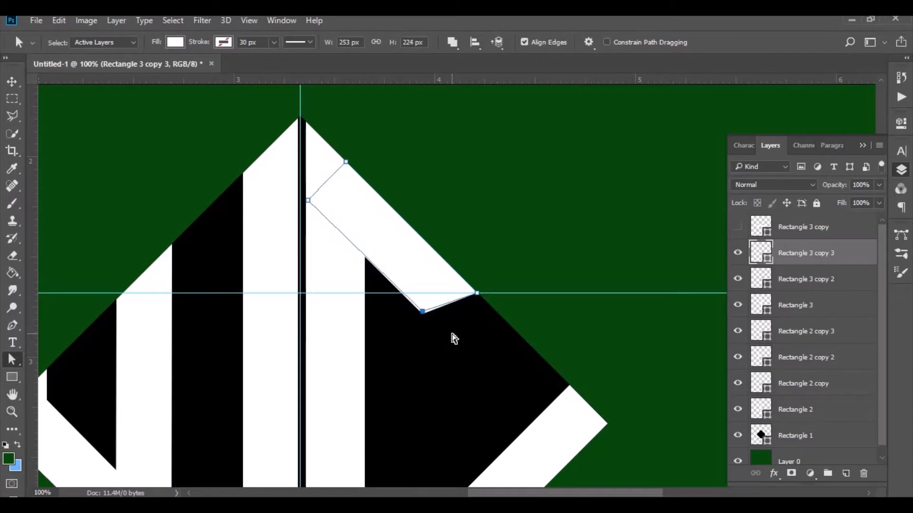
{"action": "key", "text": "Up"}
{"action": "key", "text": "Up"}
{"action": "key", "text": "Up"}
{"action": "key", "text": "Up"}
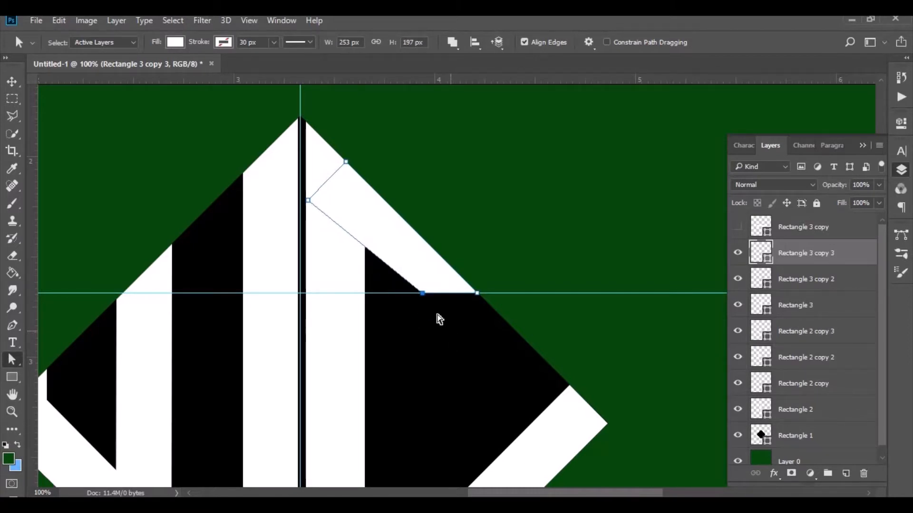
Shift the inner lower point of Rectangle 3 copy 3 left along the guide until the bar's inner edge runs parallel to its outer edge.
{"action": "key", "text": "Left"}
{"action": "key", "text": "Left"}
{"action": "key", "text": "Left"}
{"action": "key", "text": "Left"}
{"action": "key", "text": "Left"}
{"action": "key", "text": "Left"}
{"action": "key", "text": "Left"}
{"action": "key", "text": "Left"}
{"action": "key", "text": "Left"}
{"action": "key", "text": "Left"}
{"action": "key", "text": "Left"}
{"action": "key", "text": "Left"}
{"action": "key", "text": "Left"}
{"action": "key", "text": "Left"}
{"action": "key", "text": "Left"}
{"action": "key", "text": "Left"}
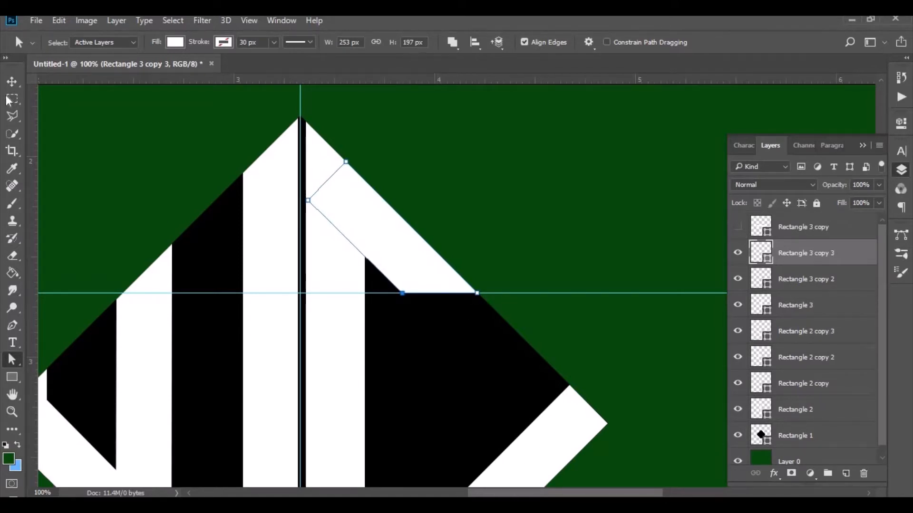
Show the horizontal bar Rectangle 3 copy and align its upper edge with the inner corner of the lower-right diagonal bar.
{"action": "left_click", "coordinate": [12, 81]}
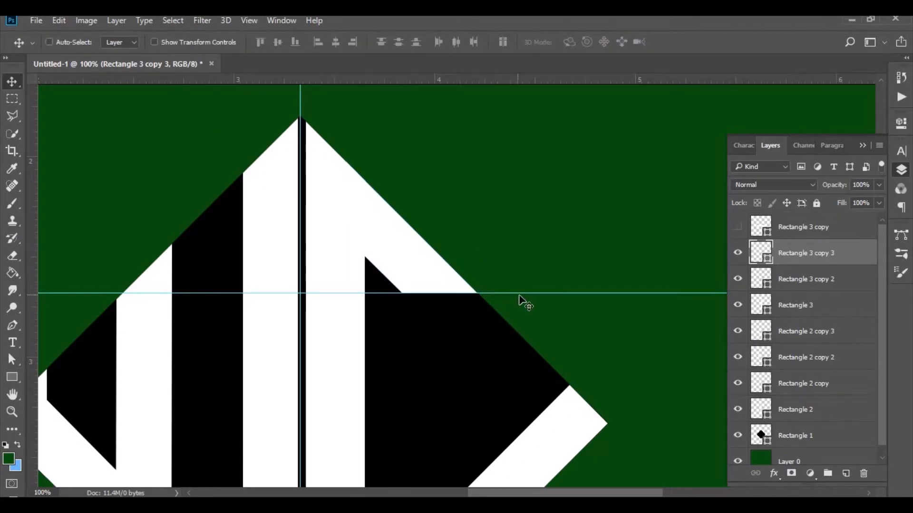
{"action": "scroll", "coordinate": [523, 302], "scroll_direction": "down", "scroll_amount": 3}
{"action": "left_click", "coordinate": [738, 227]}
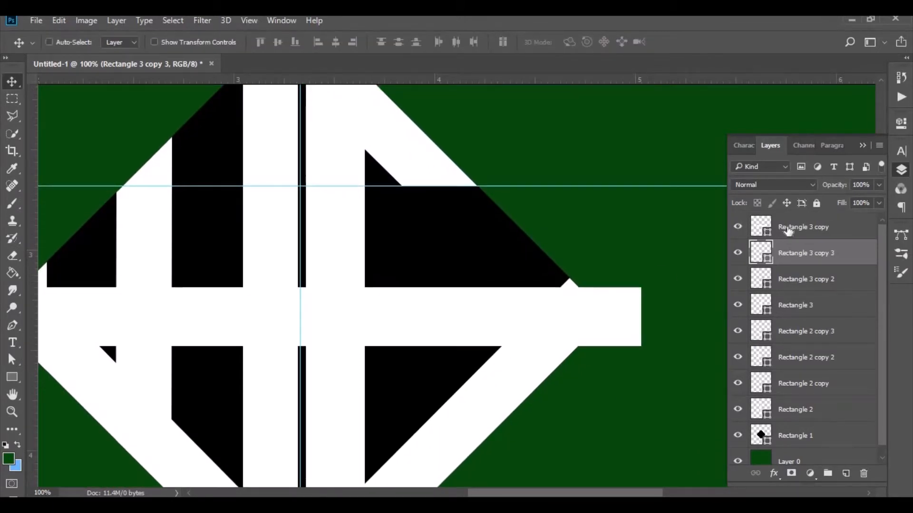
{"action": "left_click", "coordinate": [808, 226]}
{"action": "left_click_drag", "start_coordinate": [421, 336], "coordinate": [469, 320]}
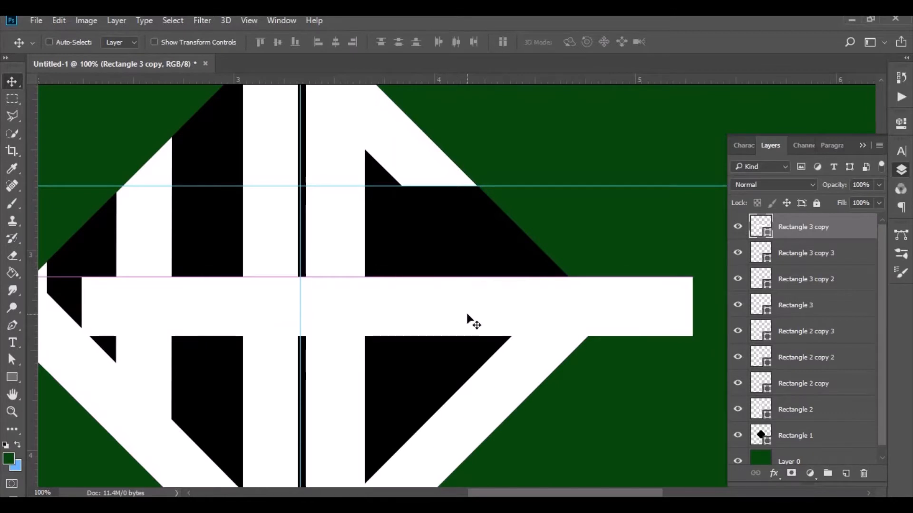
Narrow the horizontal bar from both ends so it spans from below the upper-right bar's inner corner to the lower diagonal bar's corner.
{"action": "key", "text": "ctrl+t"}
{"action": "left_click_drag", "start_coordinate": [695, 308], "coordinate": [567, 308]}
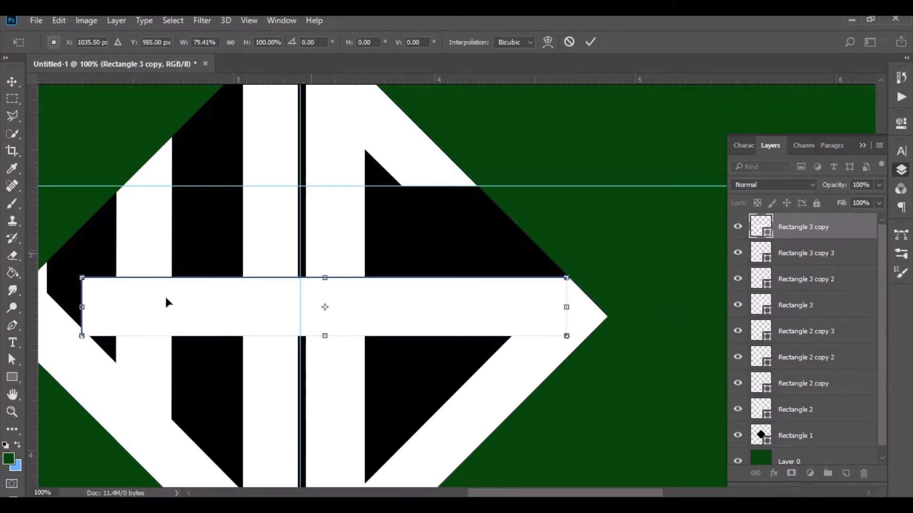
{"action": "left_click_drag", "start_coordinate": [84, 306], "coordinate": [400, 328]}
{"action": "left_click", "coordinate": [588, 43]}
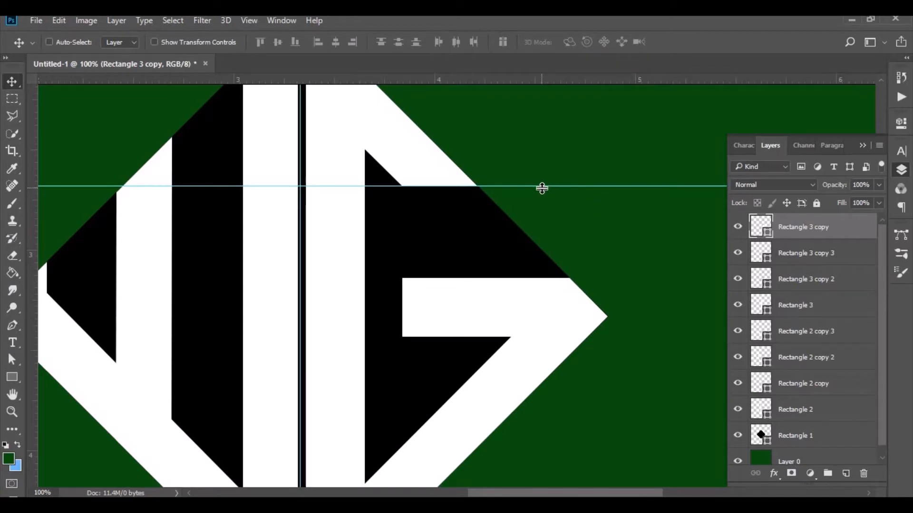
{"action": "key", "text": "Down"}
{"action": "key", "text": "Down"}
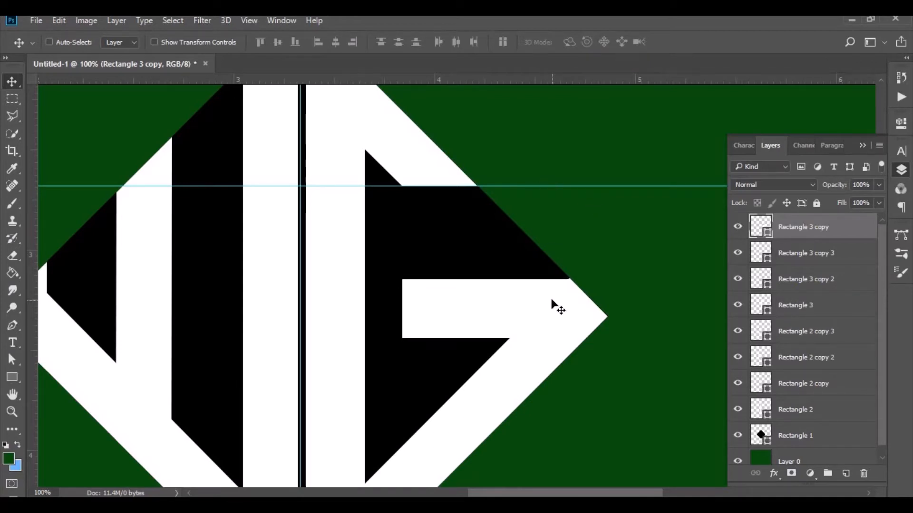
{"action": "key", "text": "Up"}
{"action": "key", "text": "Up"}
Remove the horizontal guide and lengthen the upper-right bar Rectangle 3 copy 3 diagonally from its two lower points to a height of 233 px.
{"action": "left_click_drag", "start_coordinate": [524, 186], "coordinate": [499, 76]}
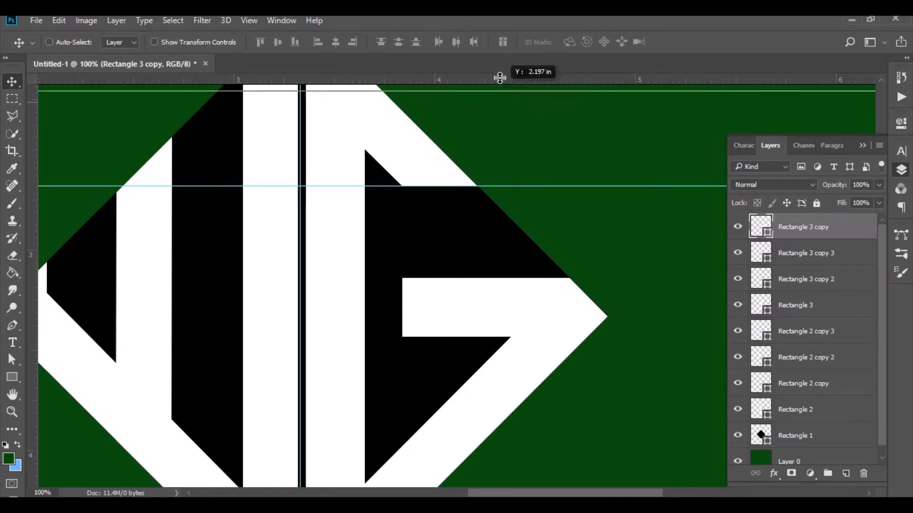
{"action": "left_click", "coordinate": [790, 247]}
{"action": "left_click_drag", "start_coordinate": [519, 173], "coordinate": [425, 207]}
{"action": "key", "text": "ctrl+z"}
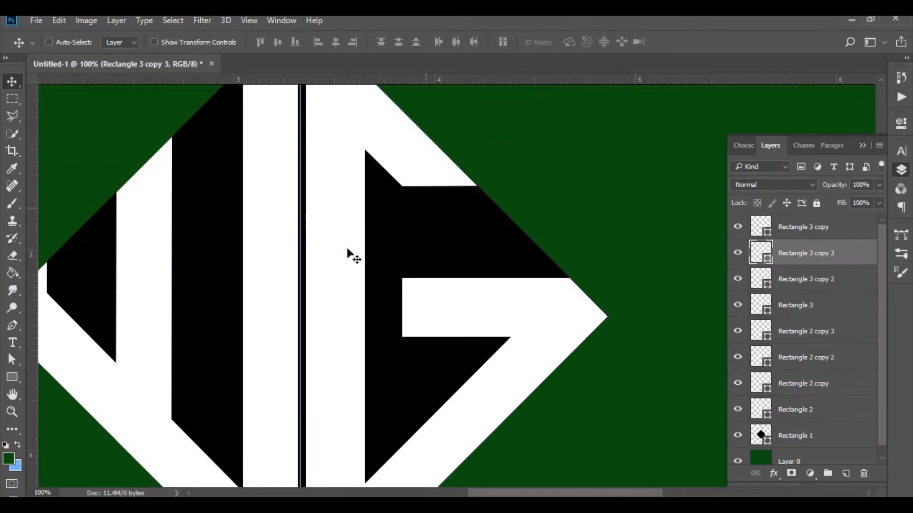
{"action": "left_click", "coordinate": [16, 360]}
{"action": "left_click_drag", "start_coordinate": [518, 159], "coordinate": [392, 218]}
{"action": "left_click_drag", "start_coordinate": [414, 202], "coordinate": [462, 216]}
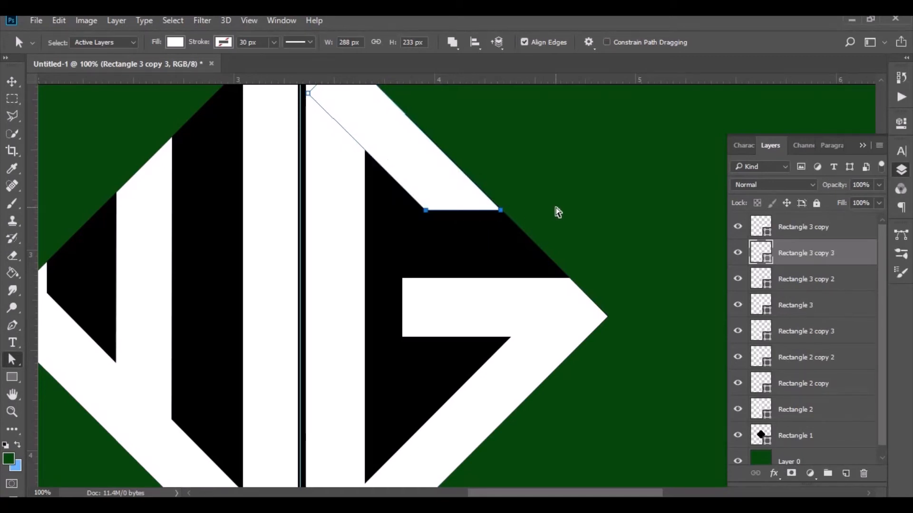
Nudge the upper-right bar's outer lower point right onto the diamond's edge, making the shape 290 px wide.
{"action": "left_click_drag", "start_coordinate": [511, 189], "coordinate": [486, 218]}
{"action": "key", "text": "Right"}
{"action": "key", "text": "Right"}
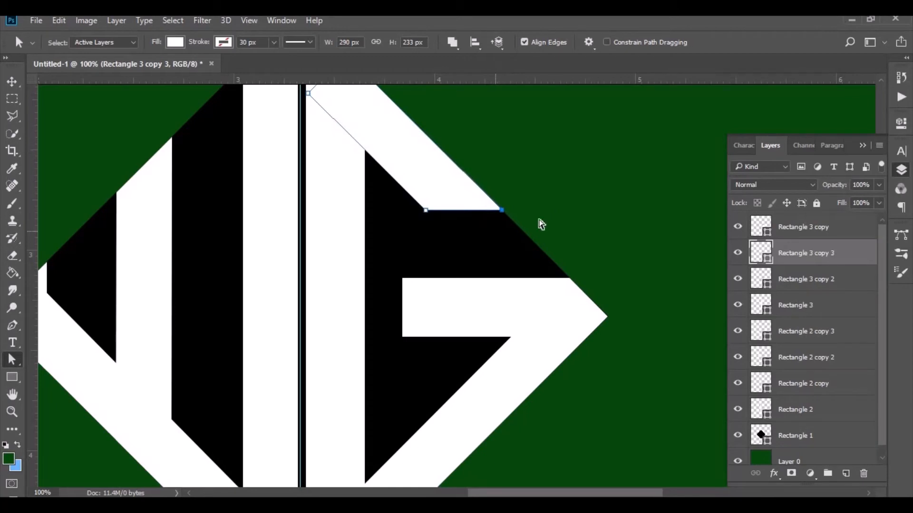
{"action": "left_click", "coordinate": [543, 222]}
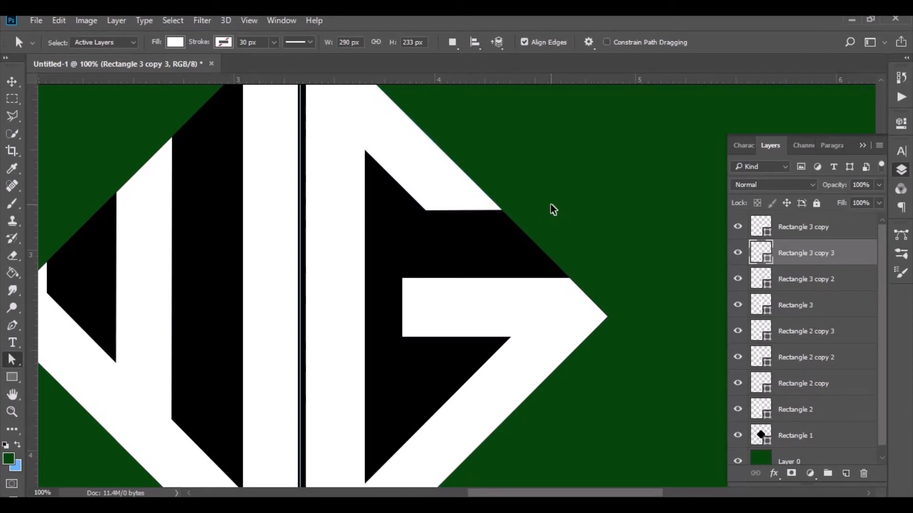
Hide the black diamond Rectangle 1 so only the white bars show on the green background.
{"action": "key", "text": "ctrl+minus"}
{"action": "key", "text": "ctrl+minus"}
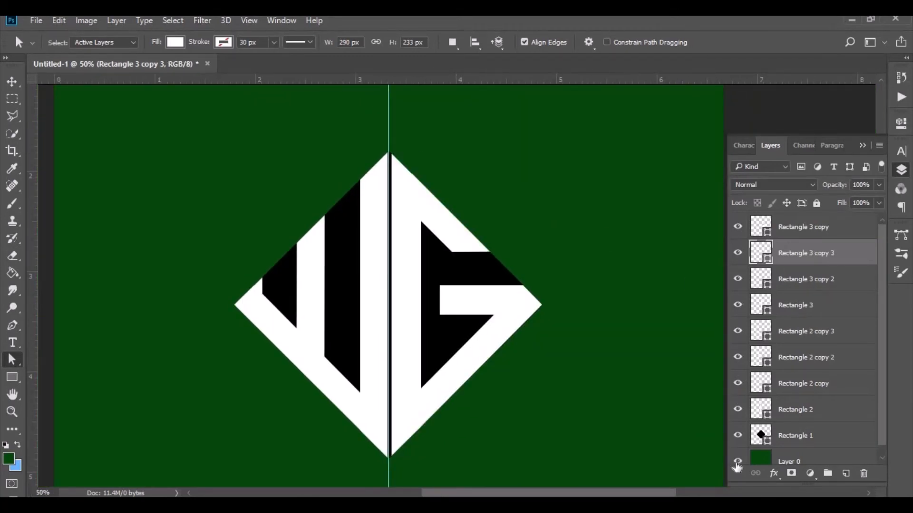
{"action": "left_click", "coordinate": [738, 462]}
{"action": "left_click", "coordinate": [738, 462]}
{"action": "left_click", "coordinate": [737, 435]}
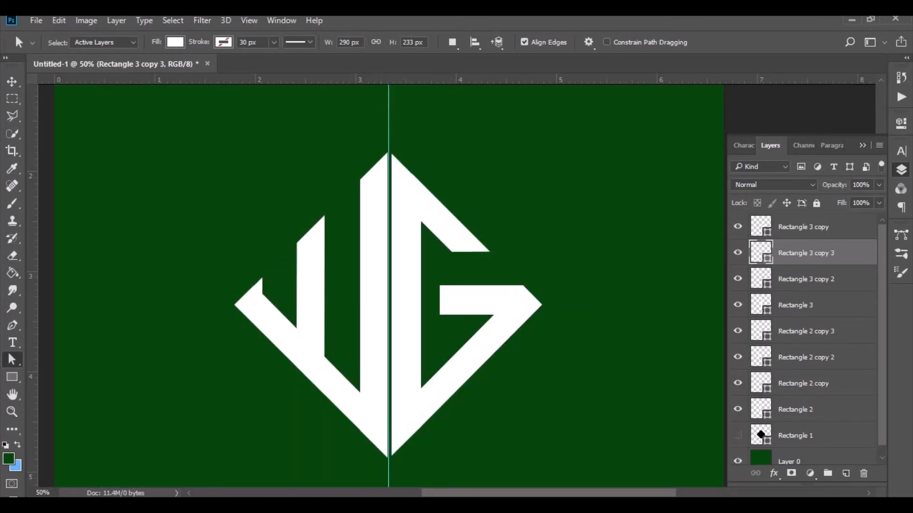
Remove the vertical guide running through the centre of the logo.
{"action": "left_click", "coordinate": [12, 82]}
{"action": "left_click_drag", "start_coordinate": [389, 102], "coordinate": [412, 76]}
{"action": "scroll", "coordinate": [608, 206], "scroll_direction": "down", "scroll_amount": 1}
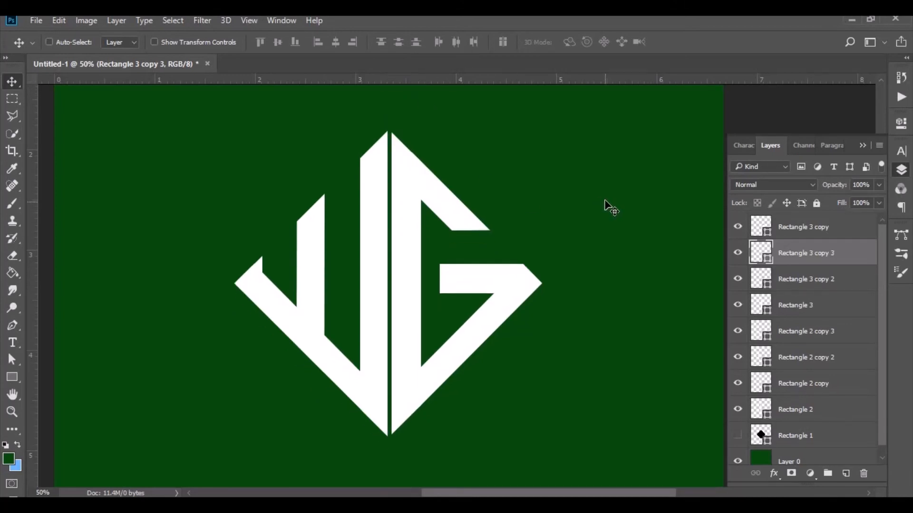